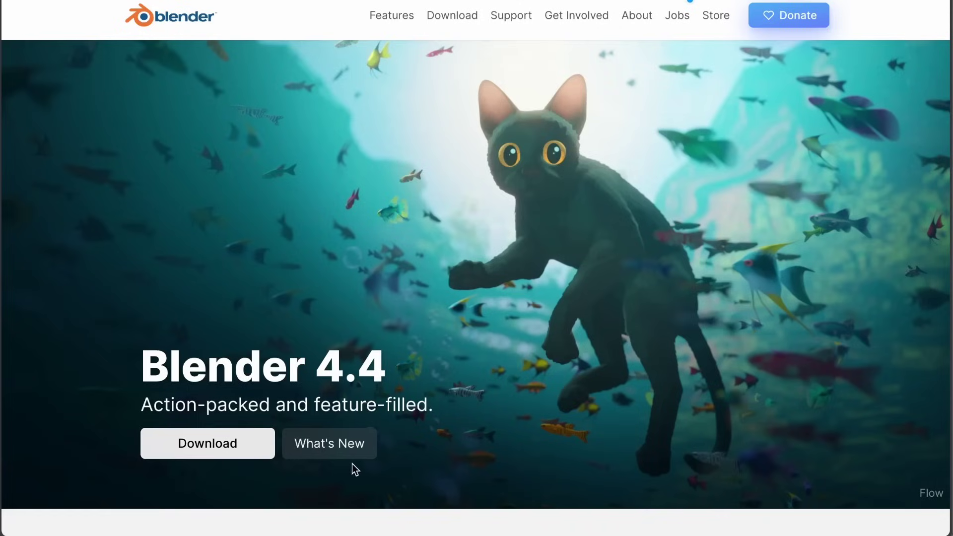
# Go to the blender.org Download page and scroll through it toward the experimental builds
pyautogui.click(235, 449)
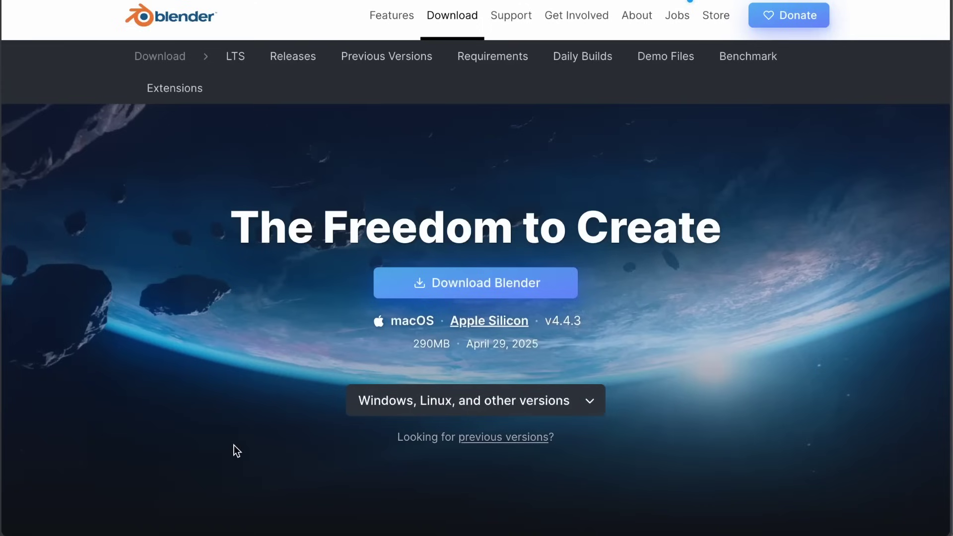
pyautogui.scroll(-15, 444, 421)
pyautogui.scroll(1, 446, 401)
pyautogui.scroll(3, 441, 442)
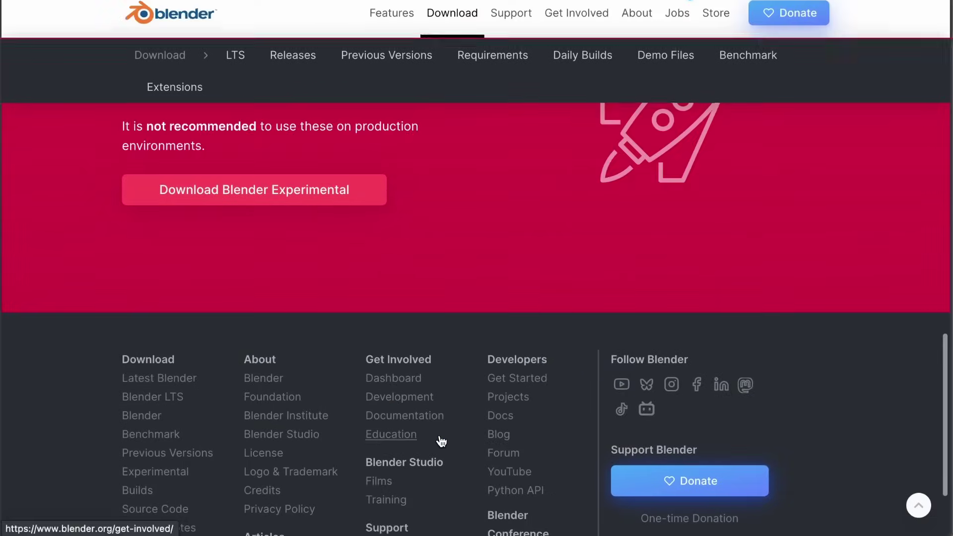
pyautogui.click(331, 202)
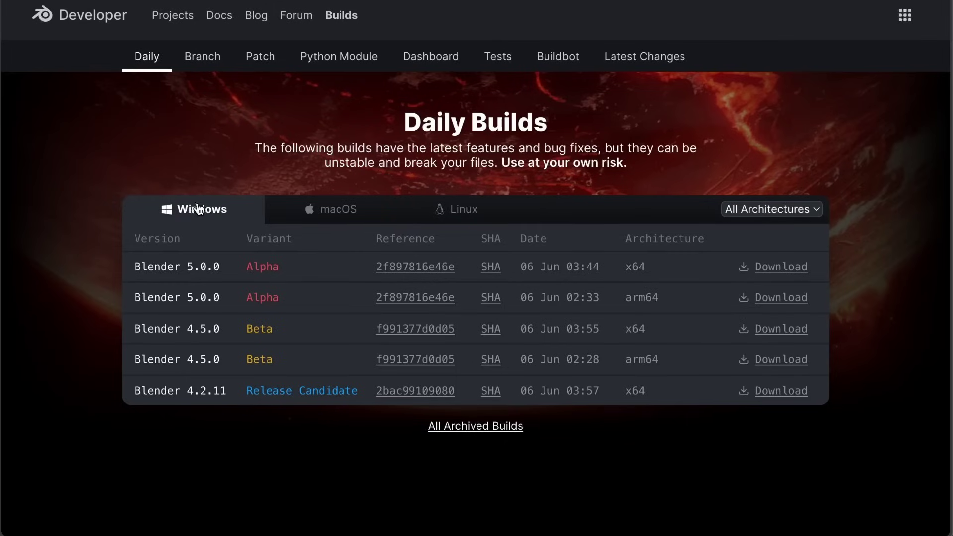
pyautogui.click(334, 215)
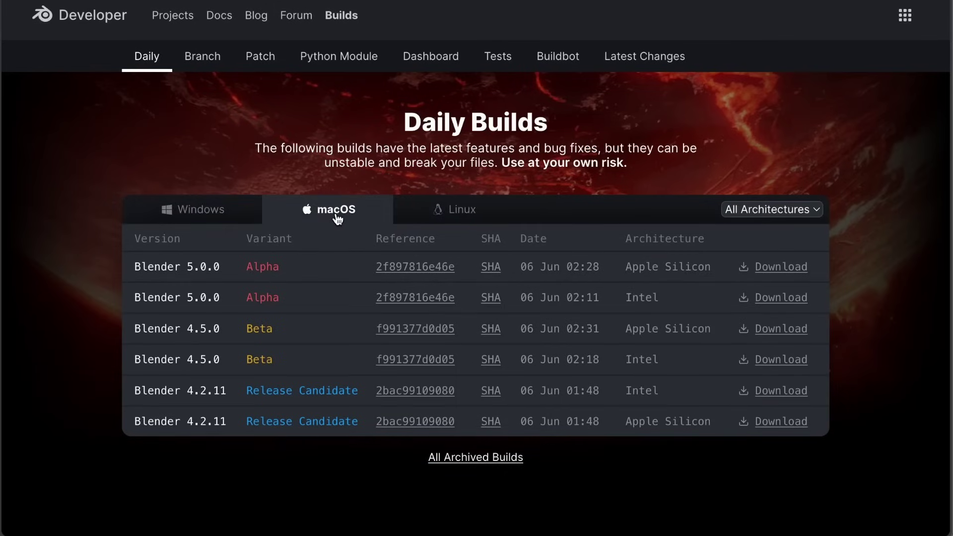
pyautogui.click(449, 213)
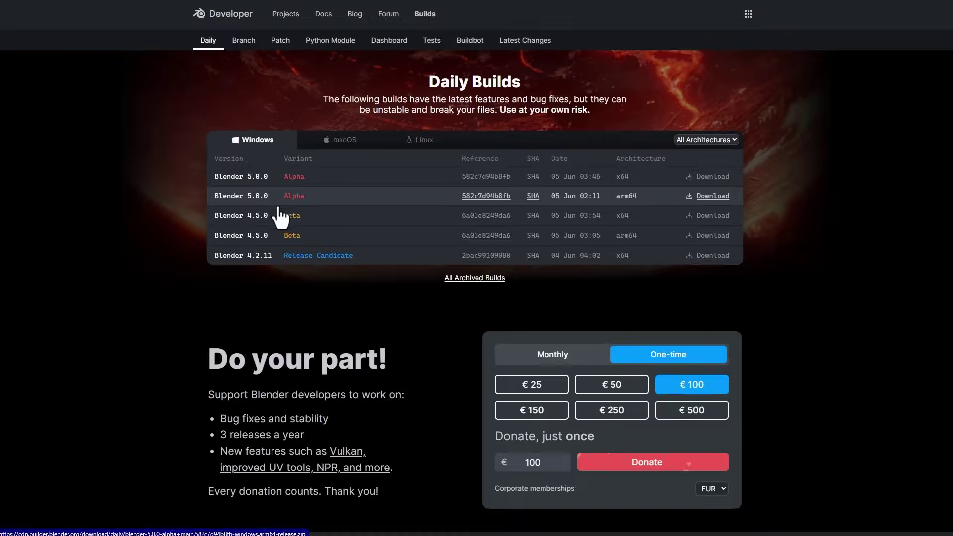
pyautogui.click(164, 247)
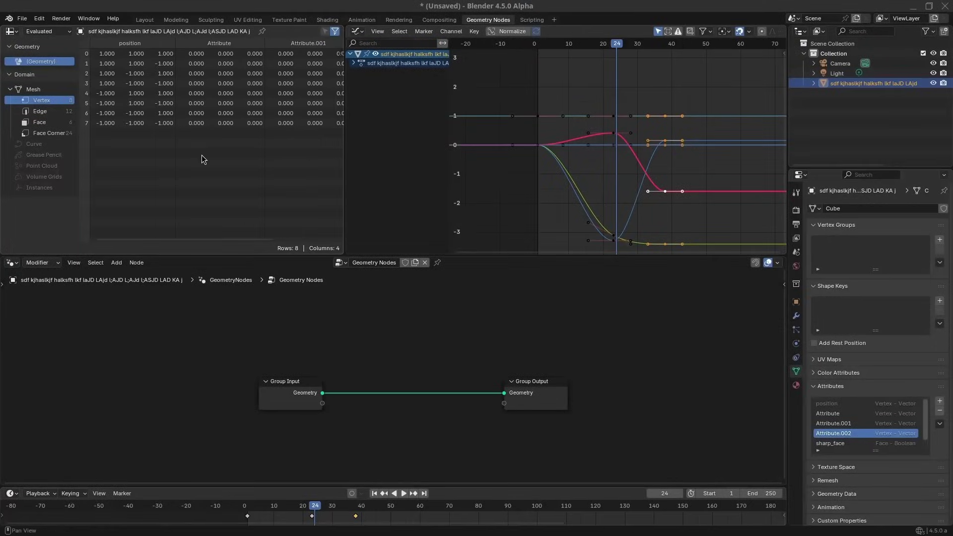
# Pan around the Layout timeline and widen the 3D viewport by narrowing the outliner
pyautogui.moveTo(659, 185); pyautogui.dragTo(639, 185, button='middle')
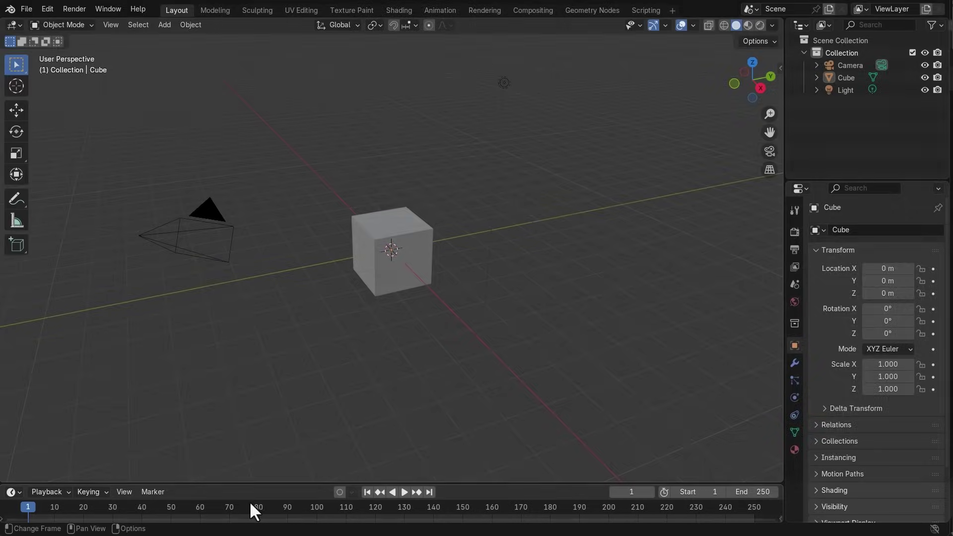
pyautogui.hscroll(10, 254, 504)
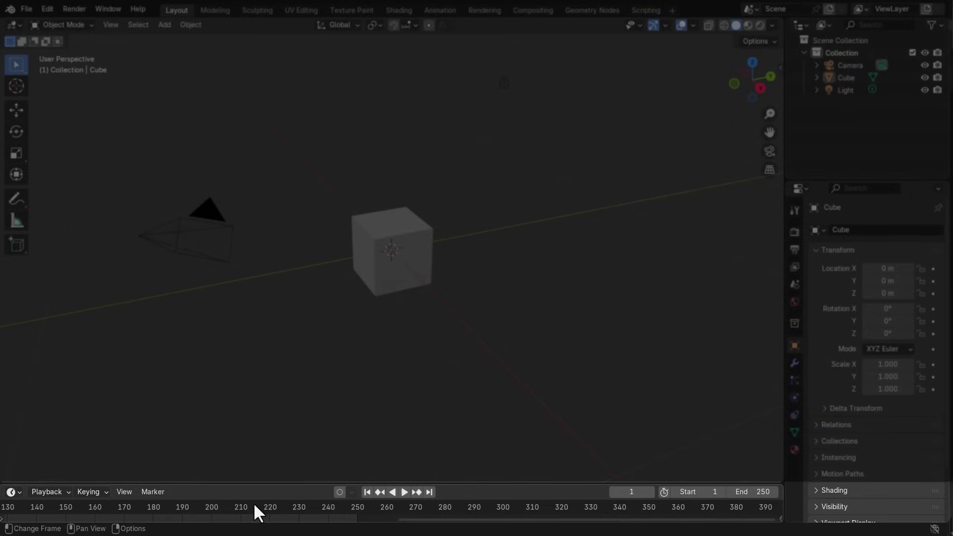
pyautogui.hscroll(-6, 253, 502)
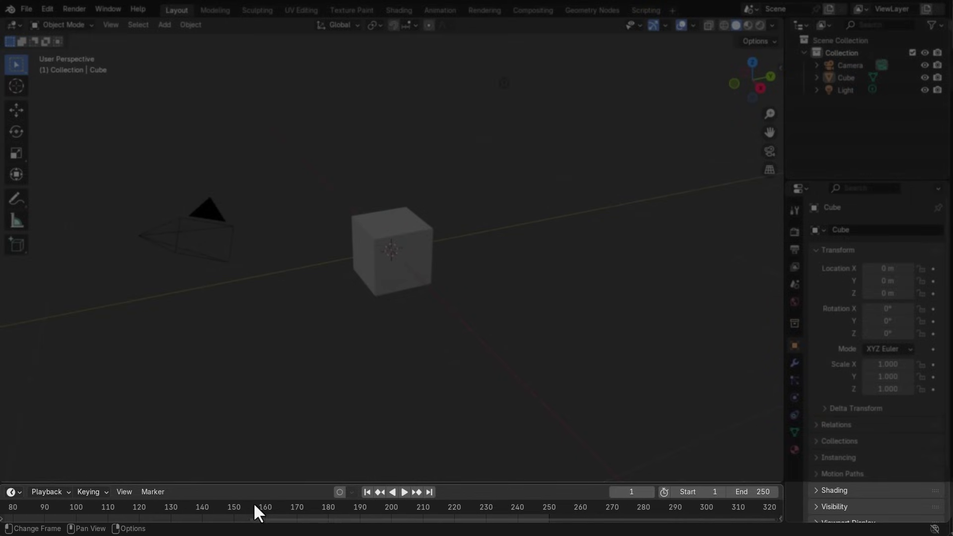
pyautogui.scroll(-8, 287, 512)
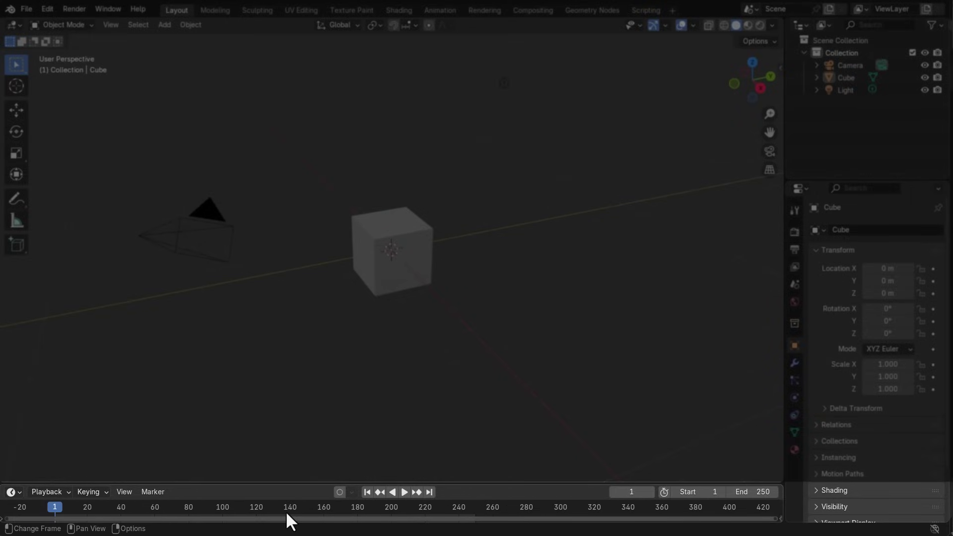
pyautogui.scroll(6, 286, 512)
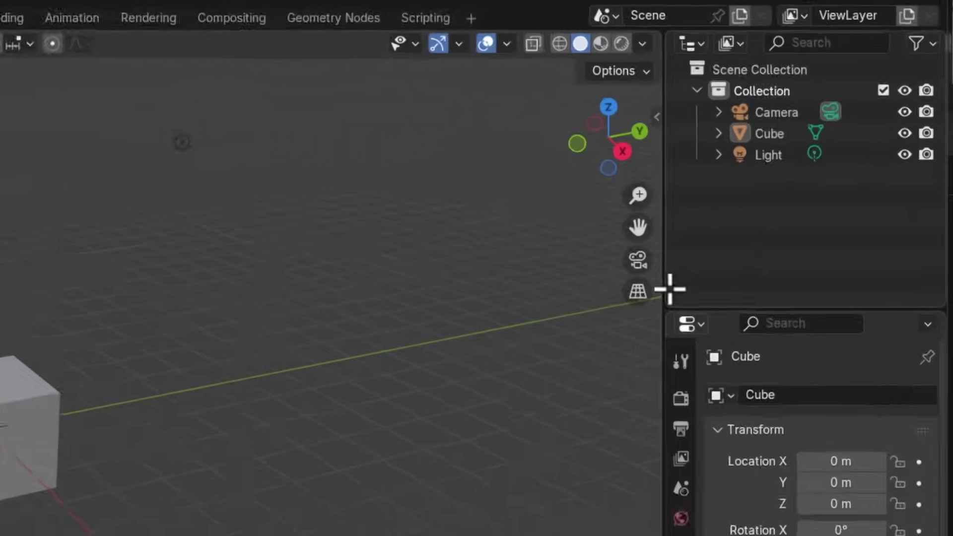
pyautogui.moveTo(607, 342); pyautogui.dragTo(773, 334)
pyautogui.keyDown('ctrl'); pyautogui.hscroll(5, 821, 174); pyautogui.keyUp('ctrl')
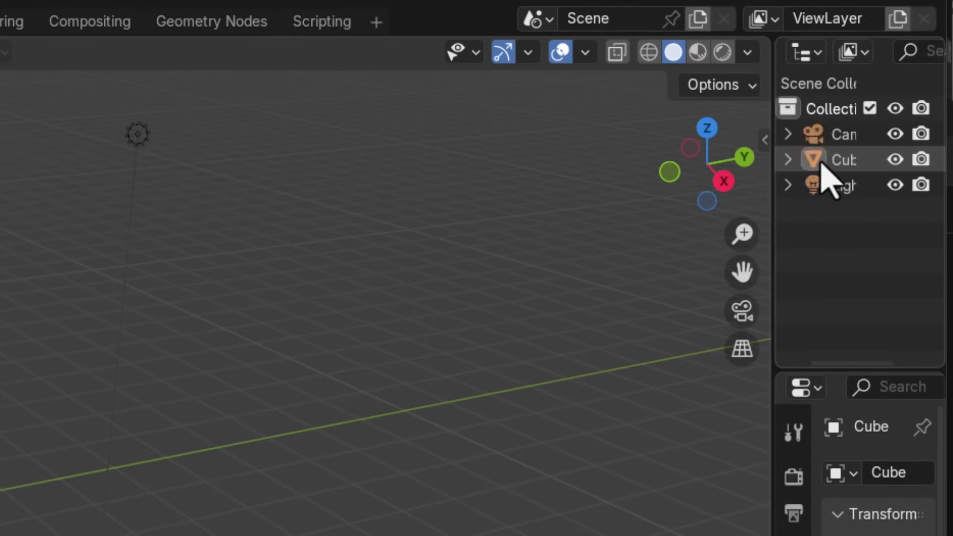
pyautogui.keyDown('ctrl'); pyautogui.hscroll(-5, 824, 175); pyautogui.keyUp('ctrl')
pyautogui.keyDown('ctrl'); pyautogui.hscroll(5, 826, 177); pyautogui.keyUp('ctrl')
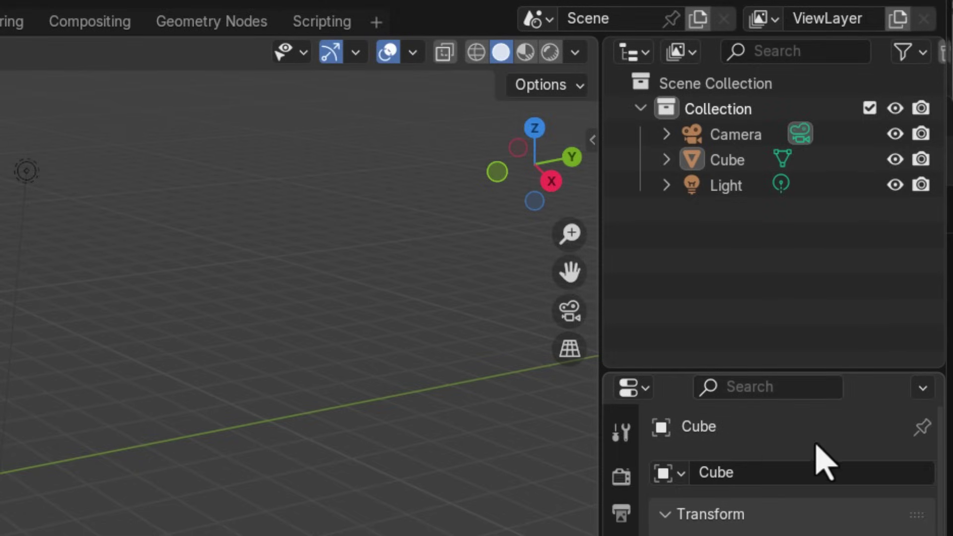
pyautogui.click(923, 388)
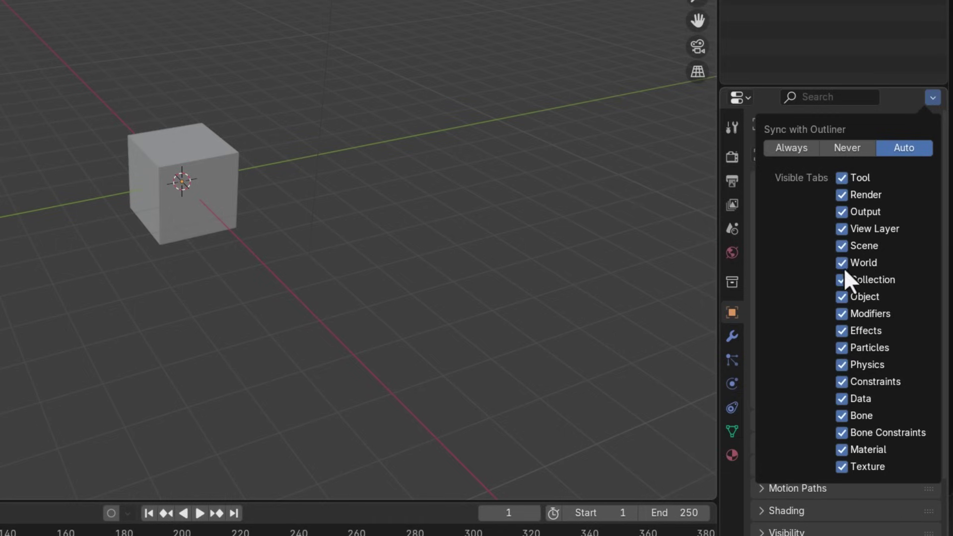
pyautogui.click(841, 196)
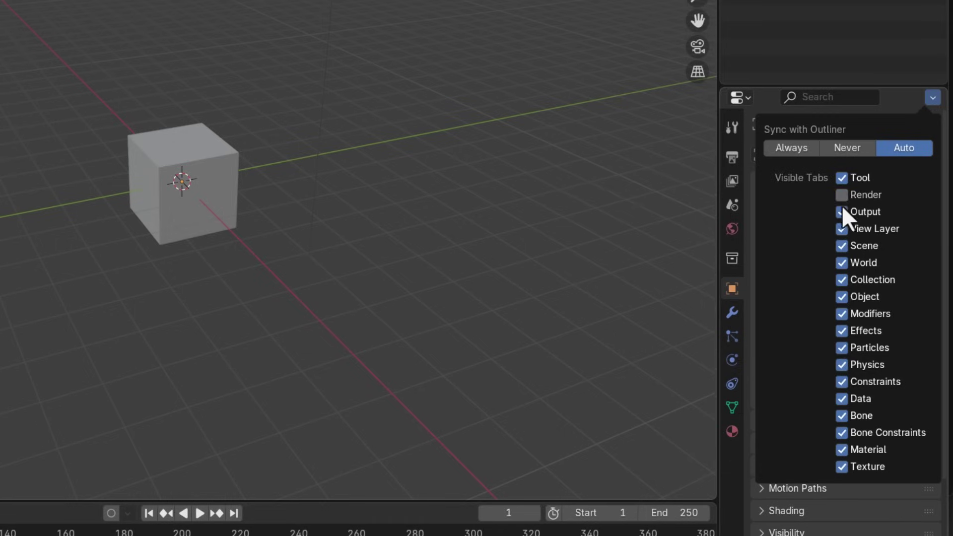
pyautogui.click(842, 212)
pyautogui.click(841, 228)
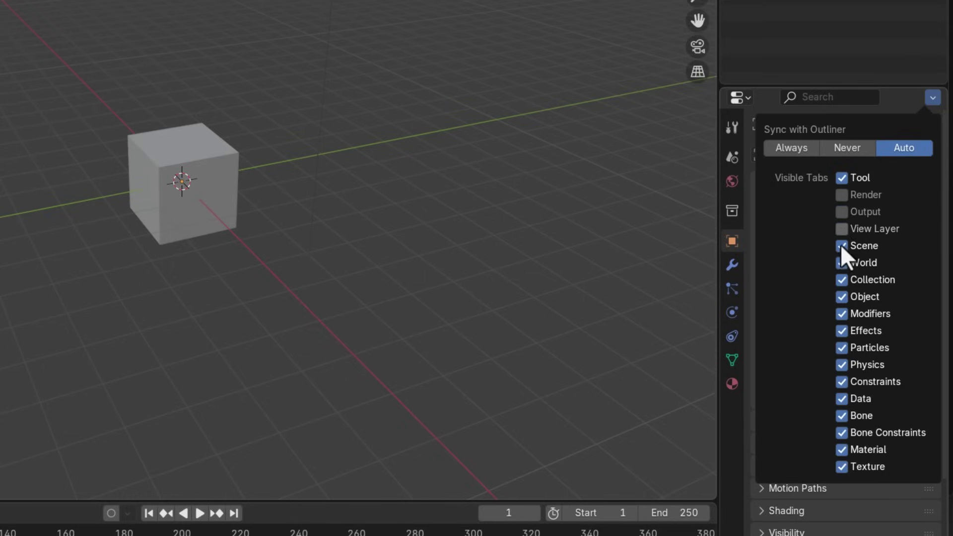
pyautogui.click(842, 245)
pyautogui.click(843, 262)
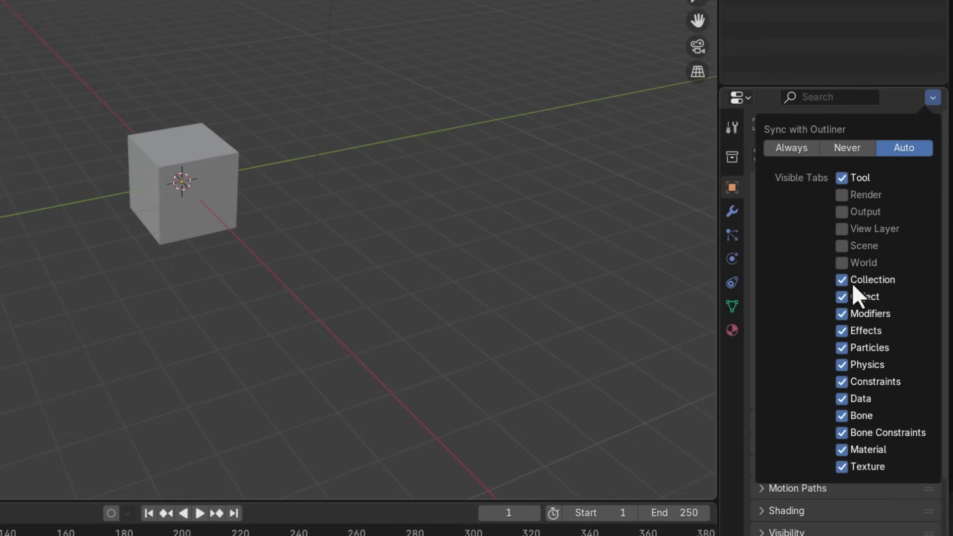
pyautogui.click(848, 280)
pyautogui.click(850, 296)
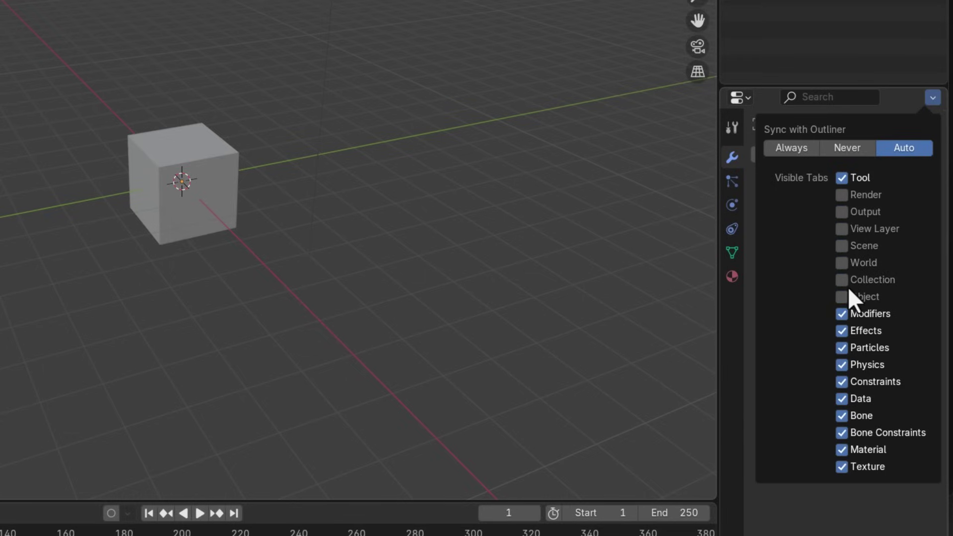
pyautogui.moveTo(844, 295); pyautogui.dragTo(838, 206)
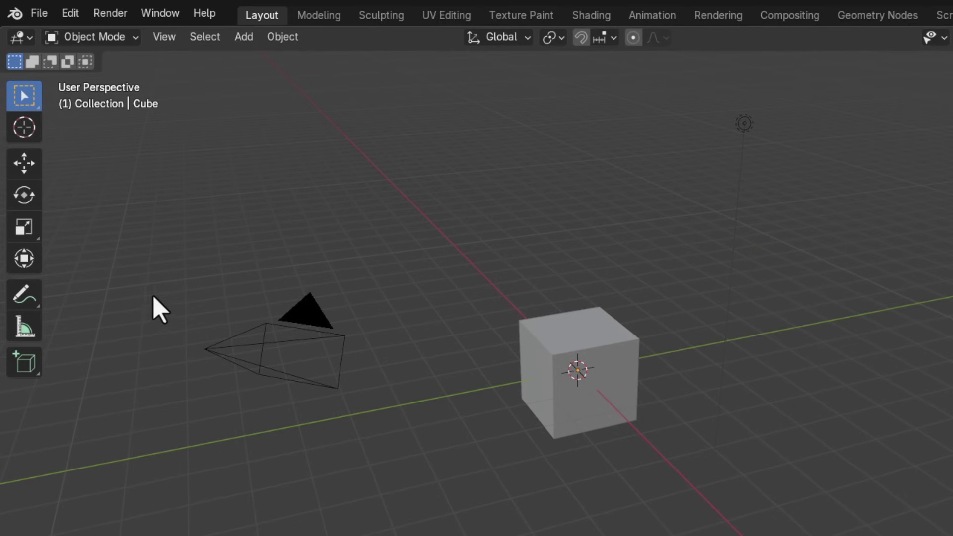
# Save a copy of Empty Scene.blend, then save an incremental Empty Scene1.blend version
pyautogui.click(39, 13)
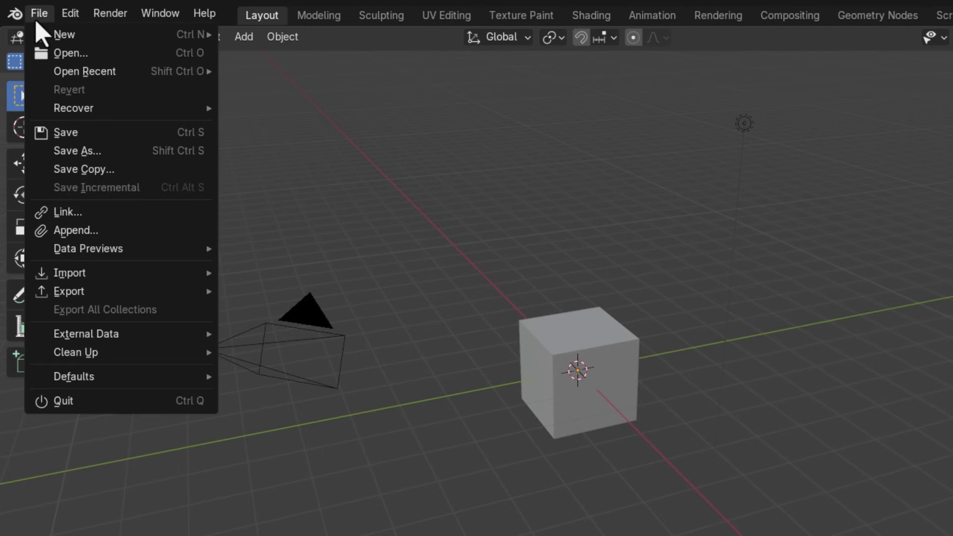
pyautogui.click(66, 132)
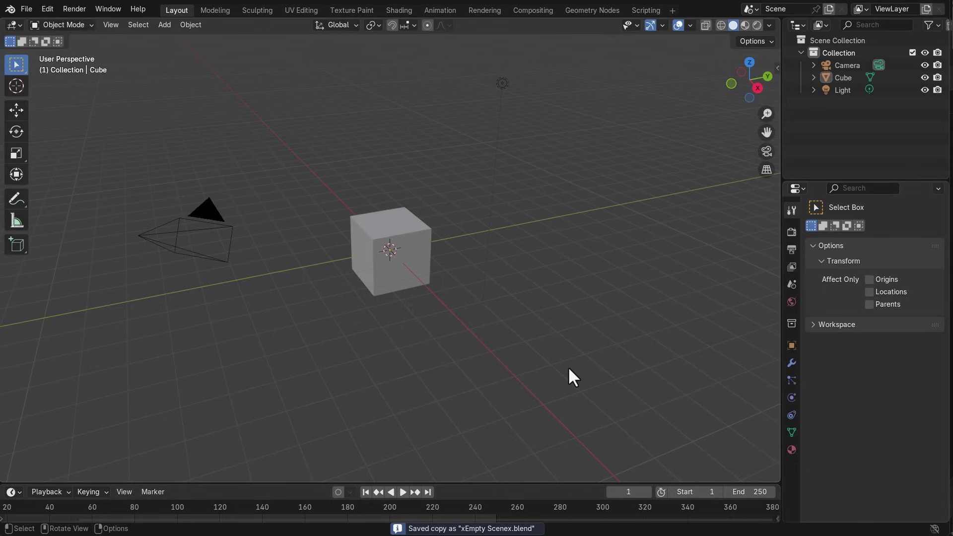
pyautogui.click(27, 9)
pyautogui.click(79, 128)
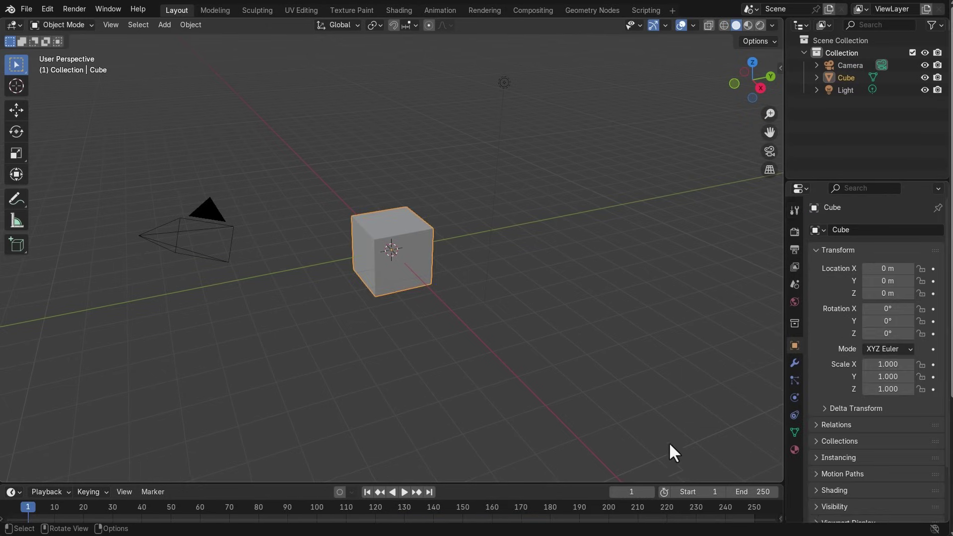
# Enlarge the timeline and show the cube's transform values and the viewport's focal length and clipping
pyautogui.moveTo(752, 483); pyautogui.dragTo(743, 109)
pyautogui.click(778, 69)
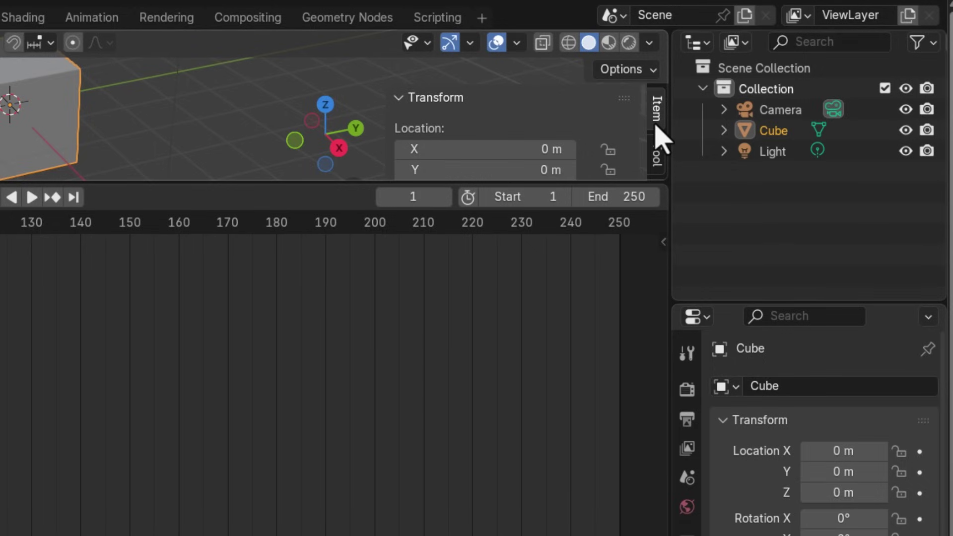
pyautogui.scroll(-2, 655, 127)
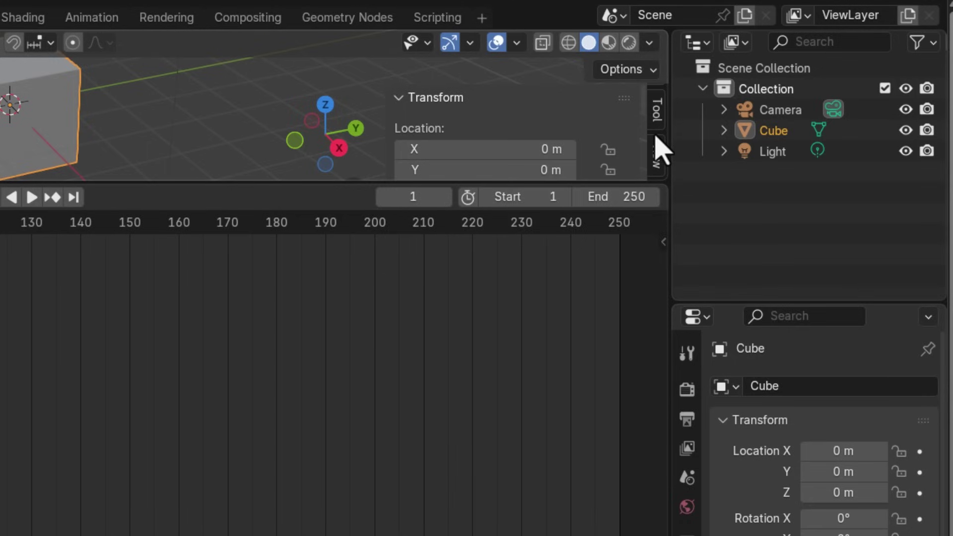
pyautogui.click(656, 157)
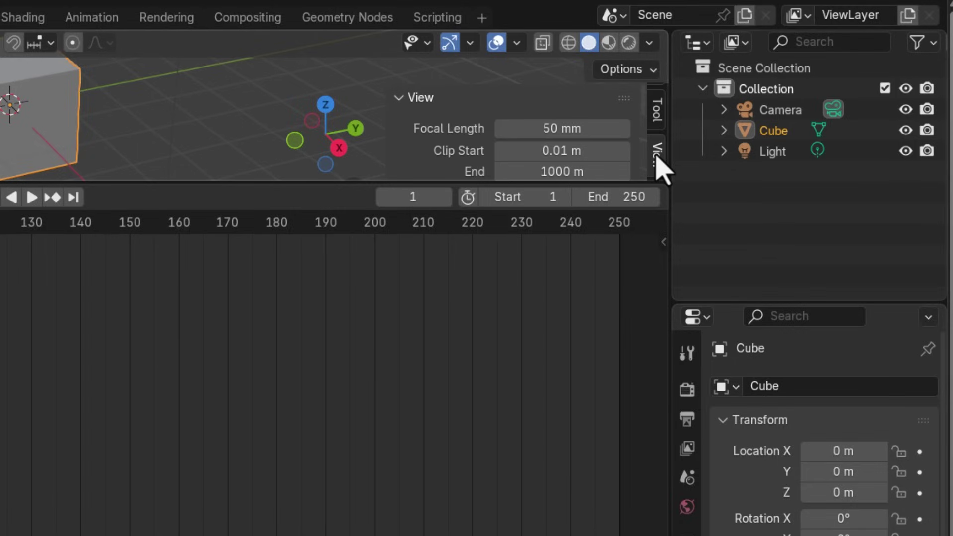
pyautogui.scroll(2, 657, 158)
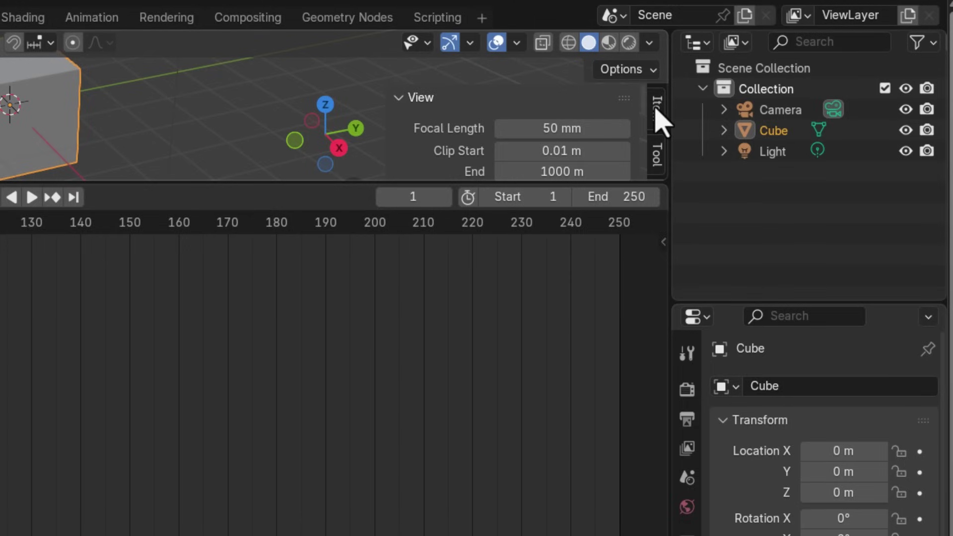
pyautogui.scroll(-1, 663, 122)
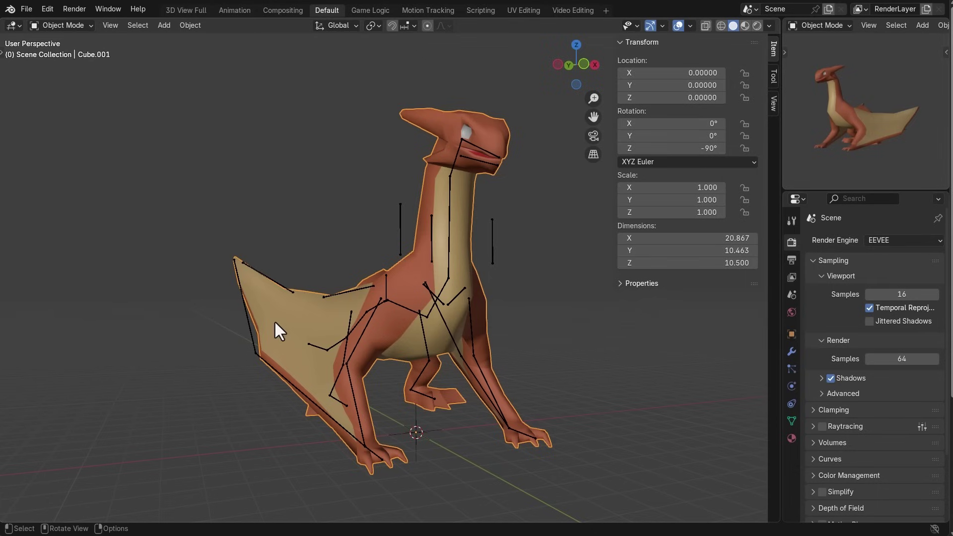
# Remove the dragon's unused material slots with Object > Clean Up
pyautogui.click(193, 28)
pyautogui.click(194, 25)
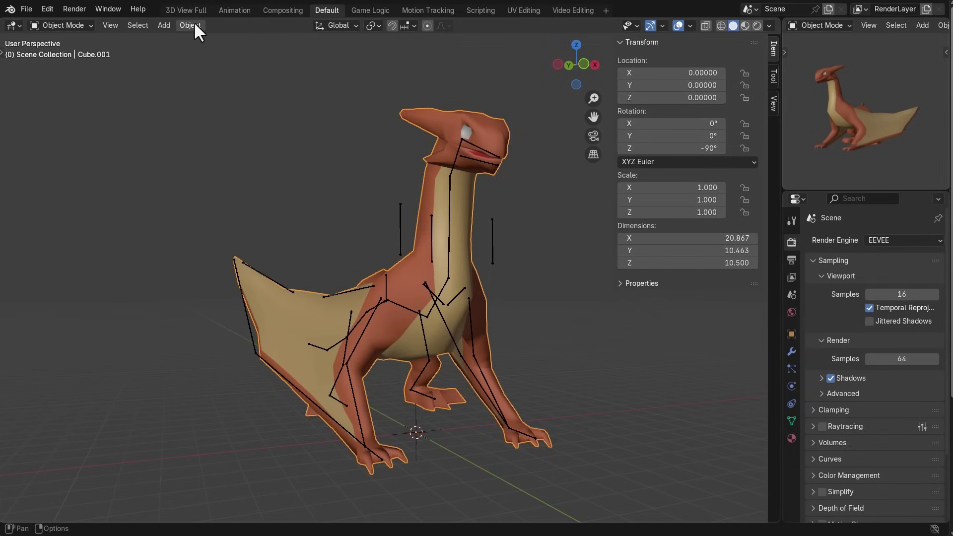
pyautogui.click(195, 26)
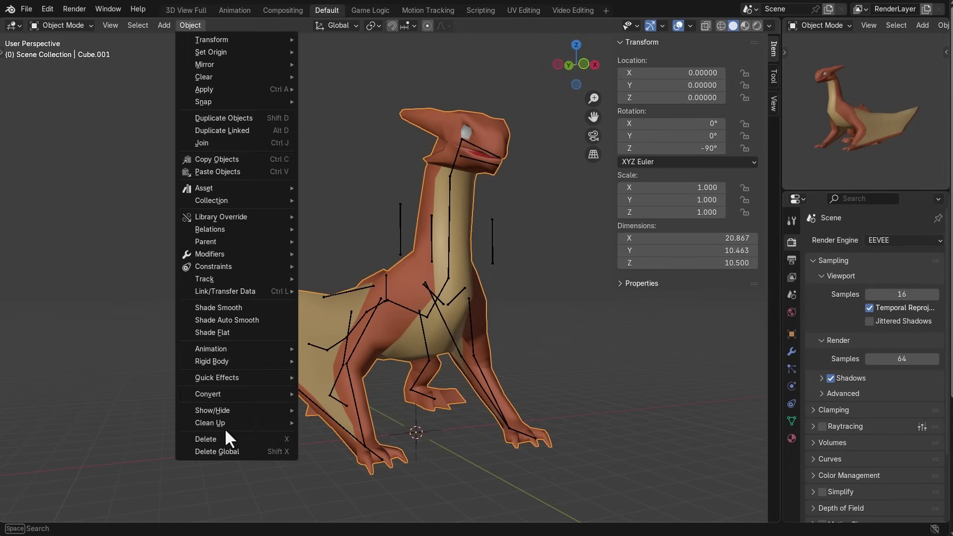
pyautogui.moveTo(243, 425)
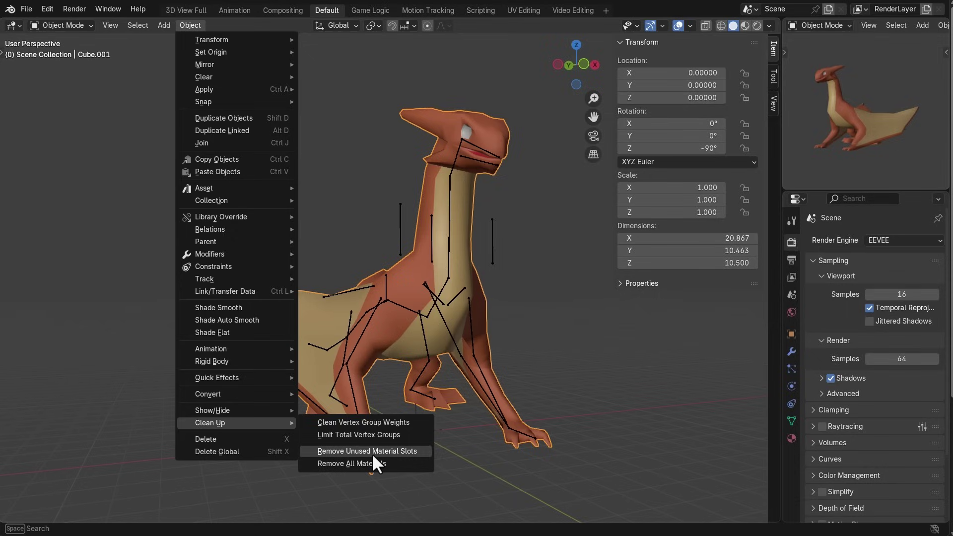
pyautogui.click(399, 453)
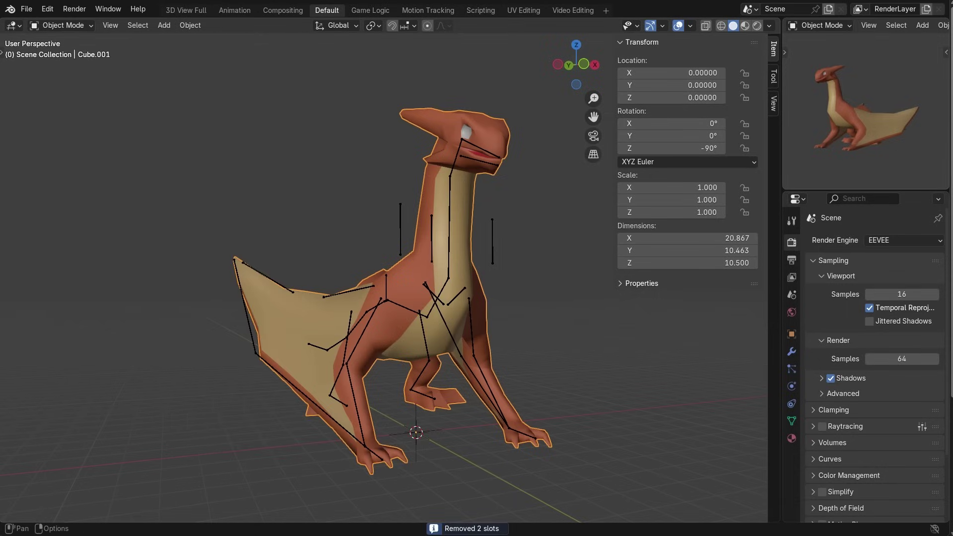
# Remove all materials from the dragon and orbit around the now grey model
pyautogui.click(185, 26)
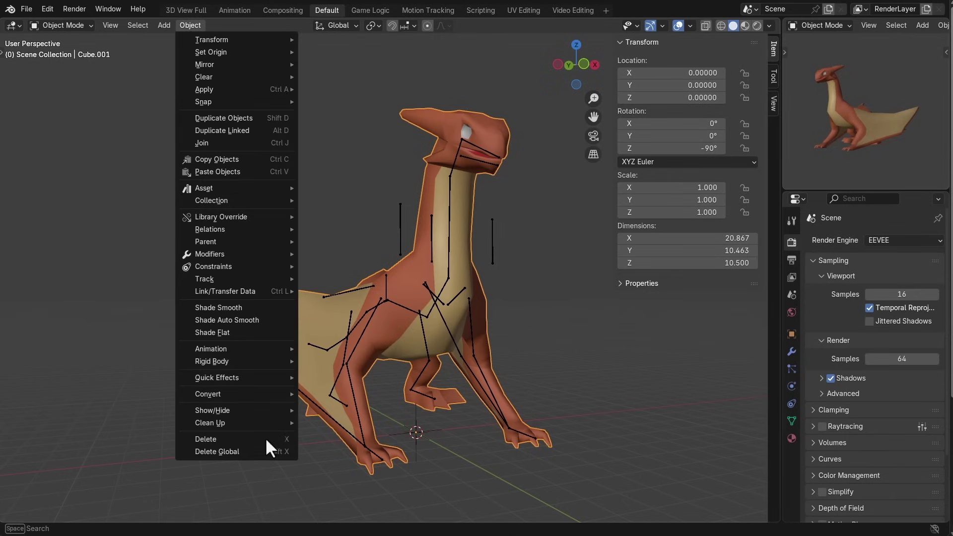
pyautogui.moveTo(264, 421)
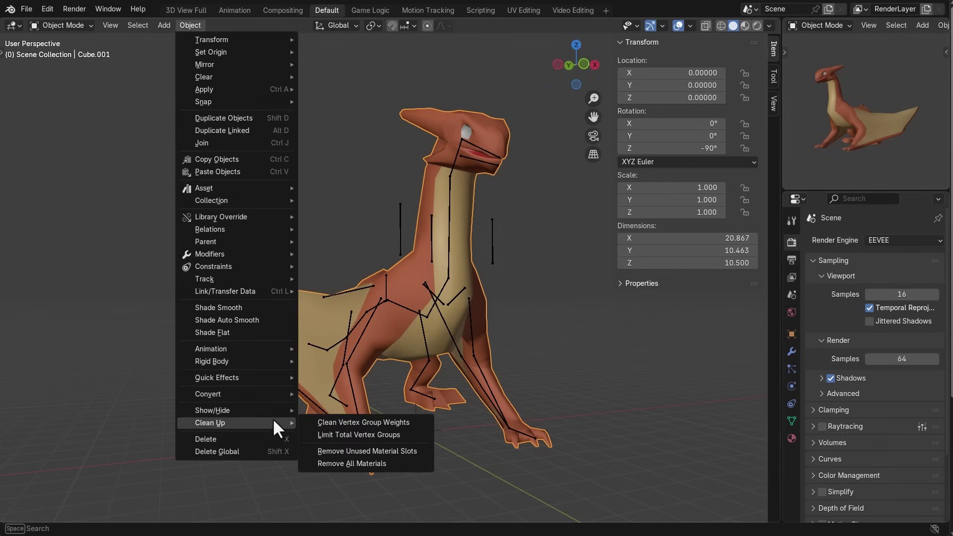
pyautogui.click(350, 463)
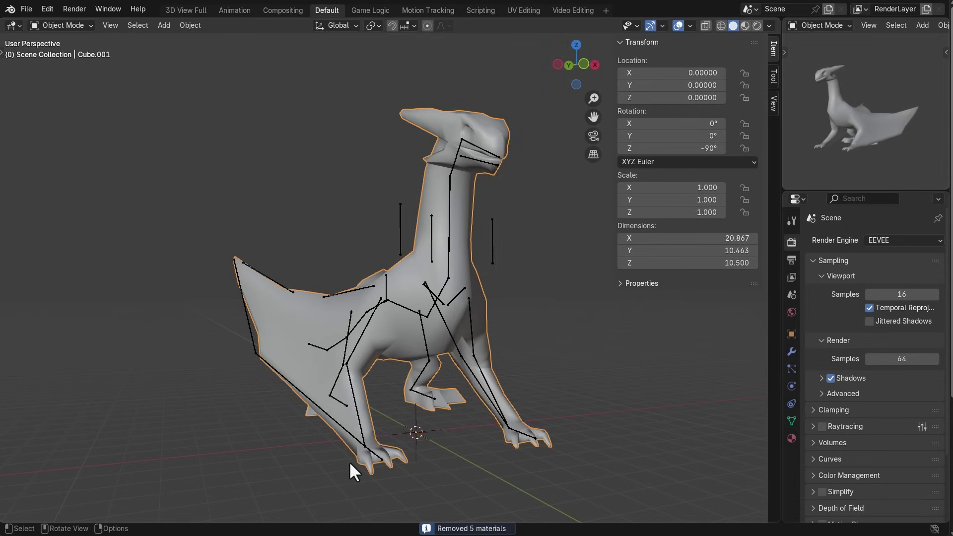
pyautogui.moveTo(404, 417); pyautogui.dragTo(305, 304, button='middle')
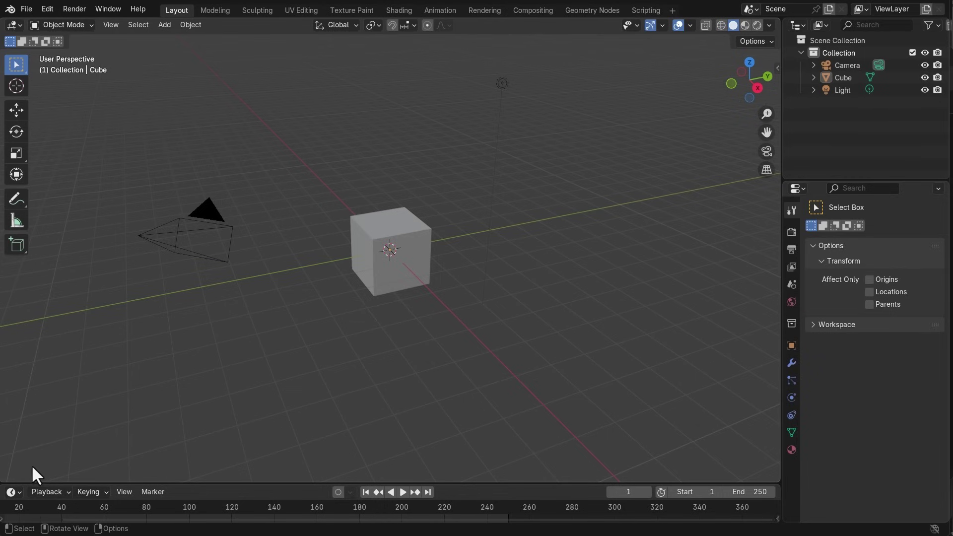
# Split off a new area beside the viewport and make it a widened brush Asset Browser
pyautogui.moveTo(8, 484)
pyautogui.mouseDown()
pyautogui.moveTo(85, 447)
pyautogui.moveTo(308, 394)
pyautogui.moveTo(366, 395)
pyautogui.mouseUp()
pyautogui.hotkey('shift', 'F1')
pyautogui.moveTo(370, 156); pyautogui.dragTo(584, 171)
# Show the brushes as a Horizontal List with column width 237, then switch back to Thumbnails
pyautogui.click(426, 25)
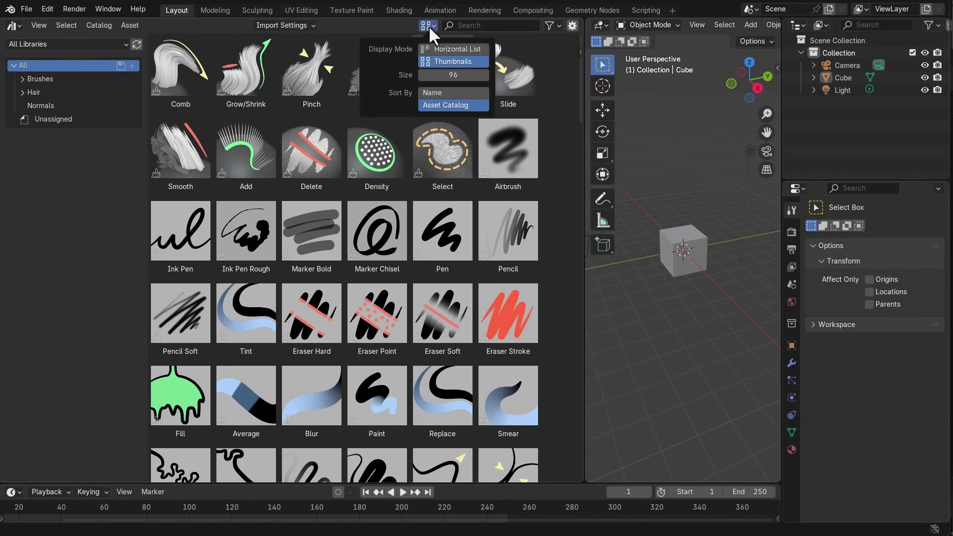
pyautogui.click(452, 50)
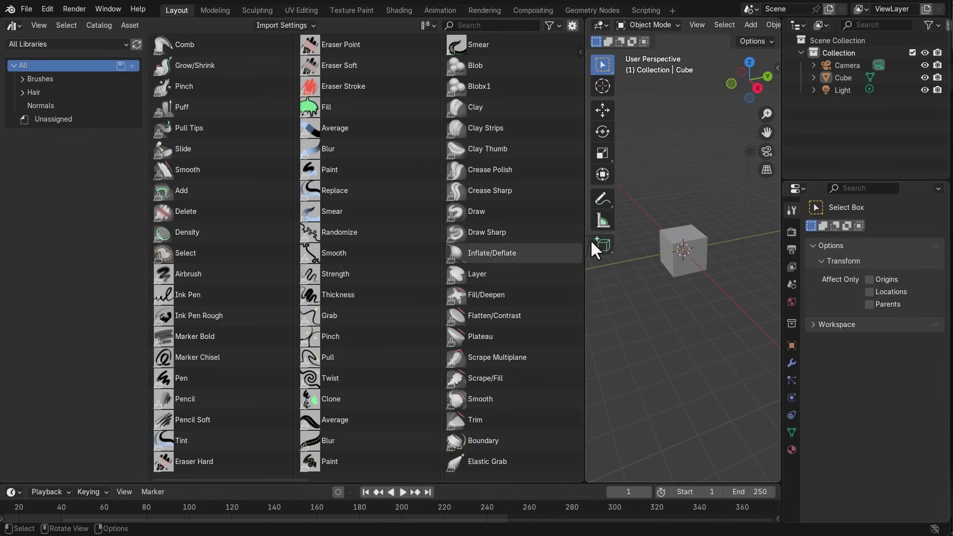
pyautogui.moveTo(585, 243)
pyautogui.mouseDown()
pyautogui.moveTo(681, 243)
pyautogui.moveTo(629, 243)
pyautogui.mouseUp()
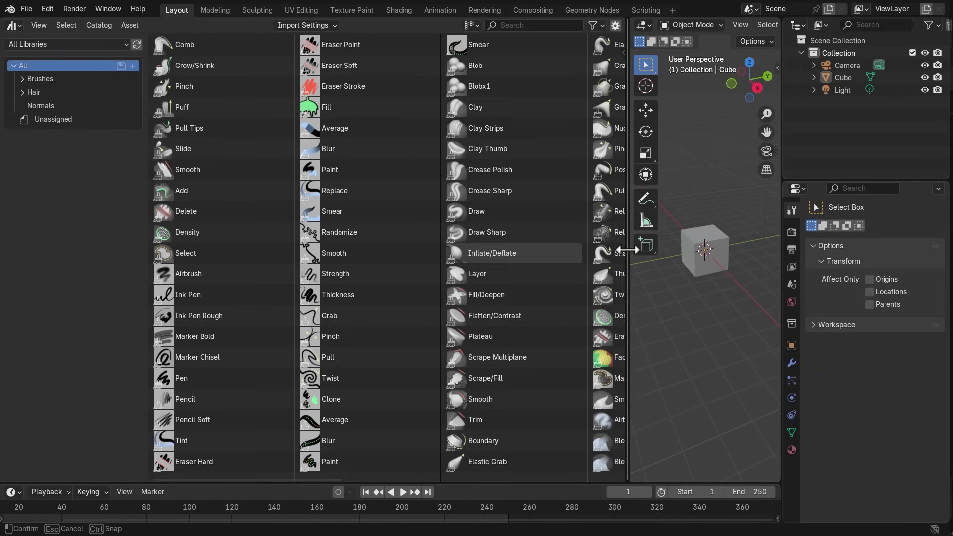
pyautogui.click(471, 26)
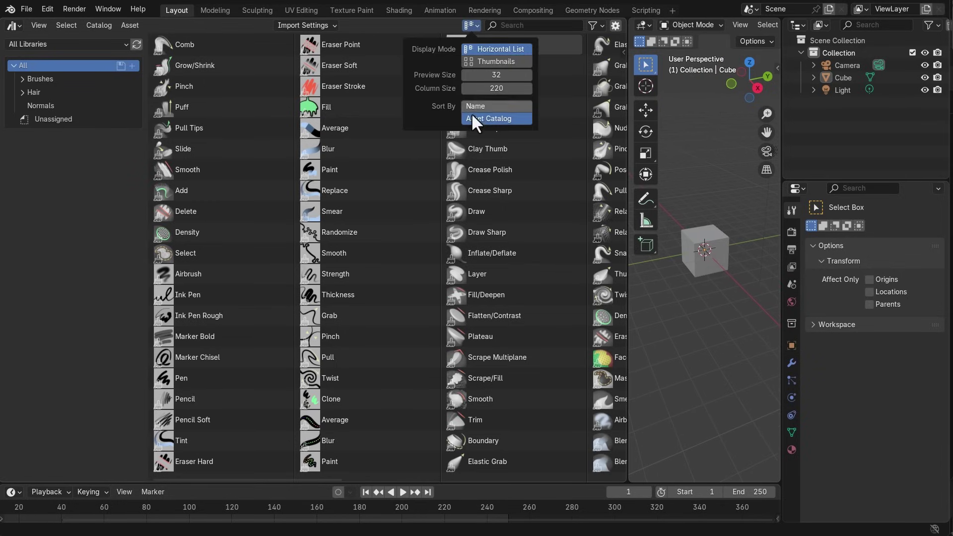
pyautogui.moveTo(496, 88)
pyautogui.mouseDown()
pyautogui.moveTo(507, 88)
pyautogui.moveTo(485, 88)
pyautogui.moveTo(506, 74)
pyautogui.mouseUp()
pyautogui.scroll(-10, 371, 255)
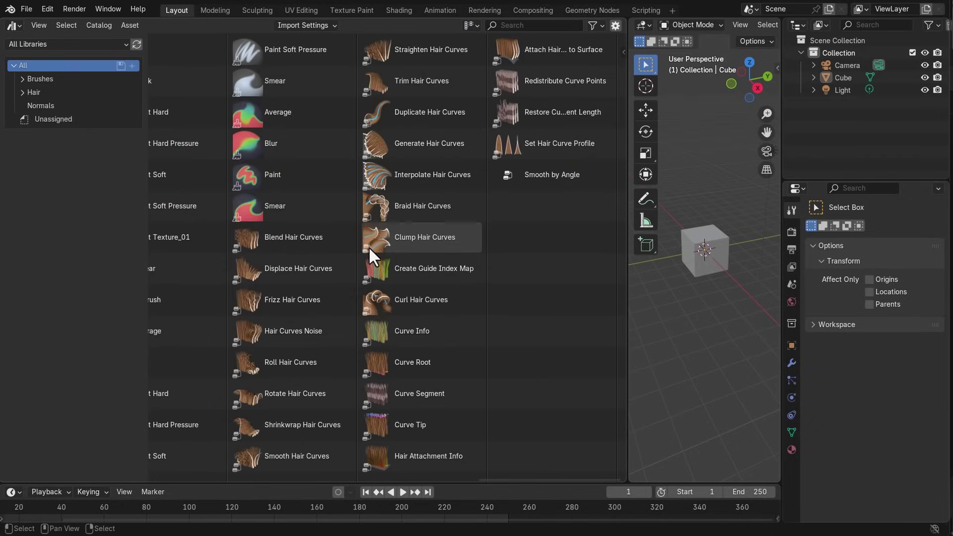
pyautogui.scroll(10, 372, 256)
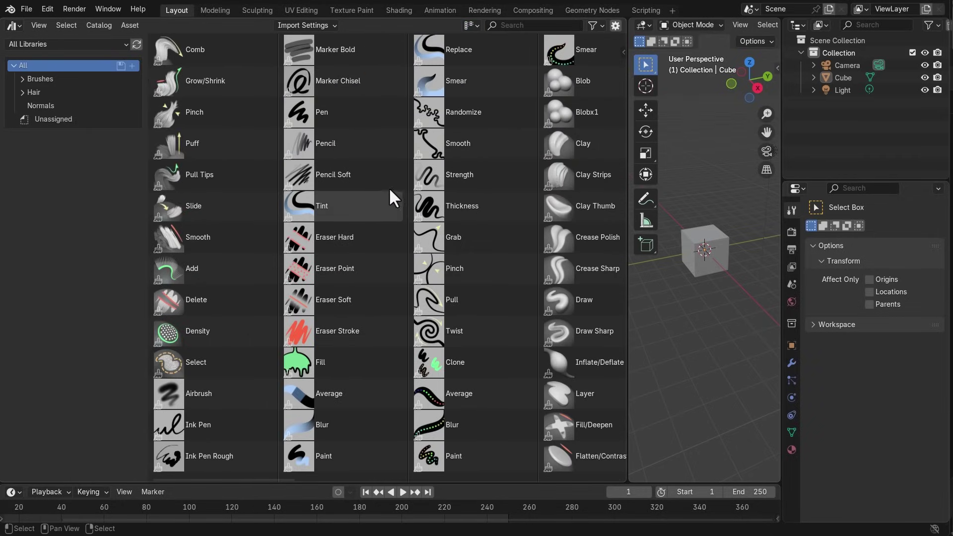
pyautogui.click(470, 25)
pyautogui.click(478, 62)
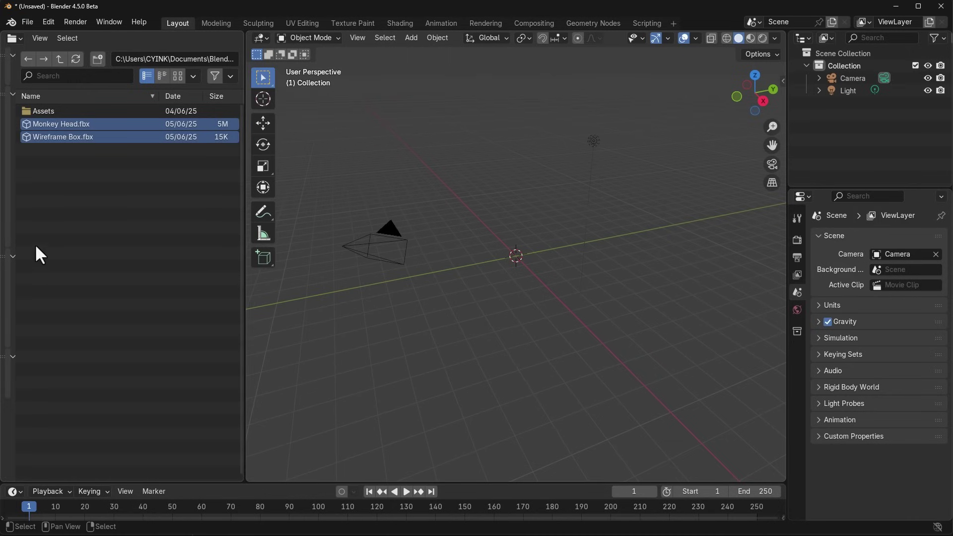
# Import Monkey Head.fbx and Wireframe Box.fbx together into the scene
pyautogui.click(44, 218)
pyautogui.moveTo(58, 185); pyautogui.dragTo(525, 255)
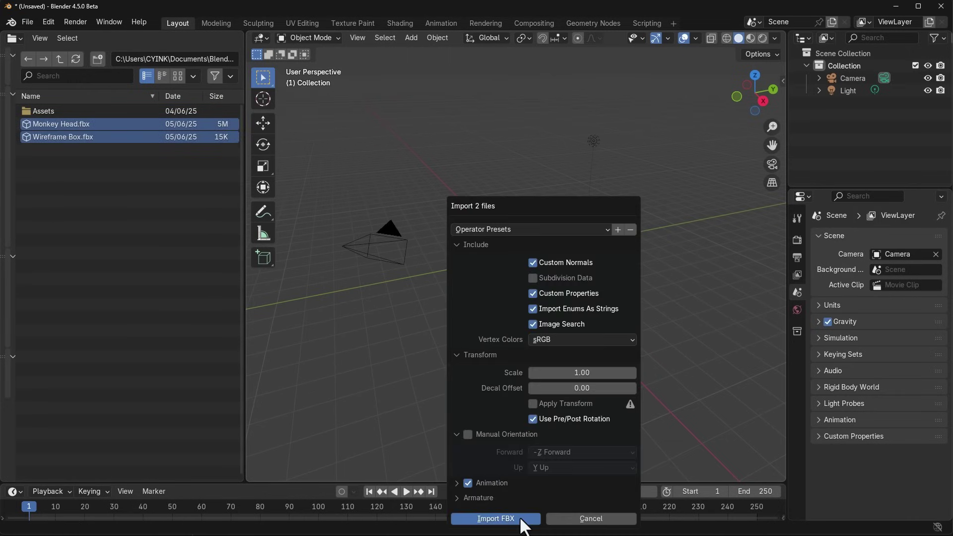
pyautogui.click(495, 519)
# Inspect the imported wireframe Cube and Suzanne from several angles, then clear the file selection
pyautogui.click(583, 306)
pyautogui.moveTo(582, 307); pyautogui.dragTo(735, 315, button='middle')
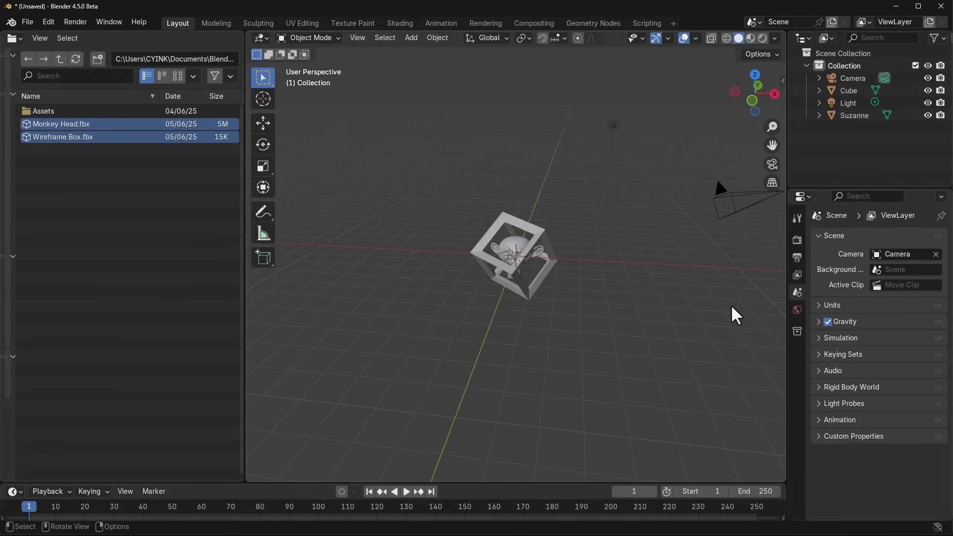
pyautogui.click(541, 244)
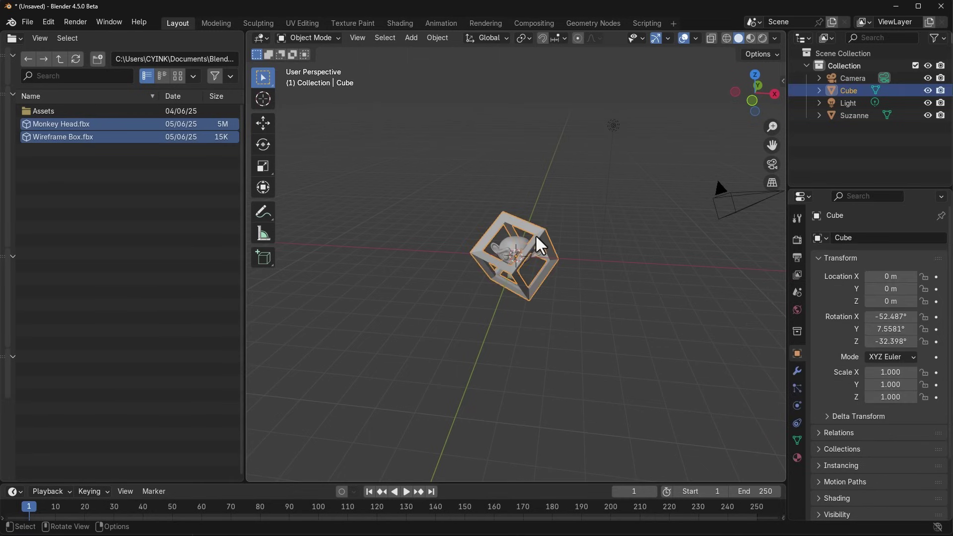
pyautogui.scroll(6, 535, 243)
pyautogui.moveTo(535, 253); pyautogui.dragTo(589, 288, button='middle')
pyautogui.click(448, 388)
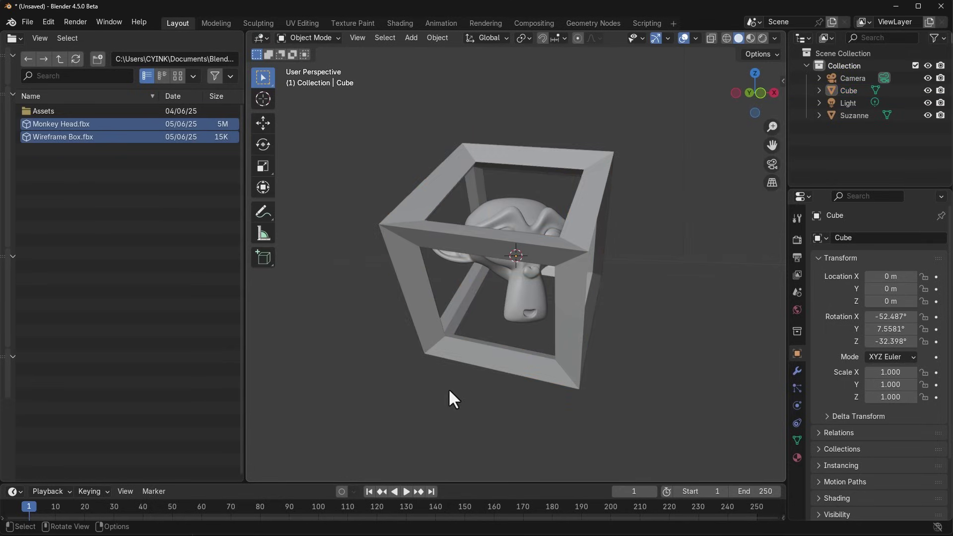
pyautogui.click(116, 240)
# Select only Wireframe Box.fbx, then read the frame-improvements blog post down to The F Key
pyautogui.click(101, 140)
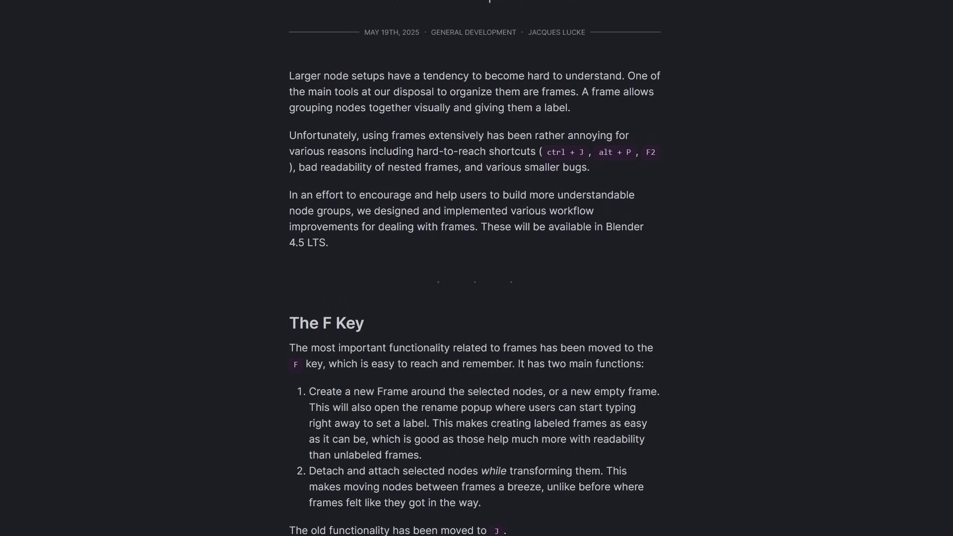
pyautogui.scroll(-2, 475, 278)
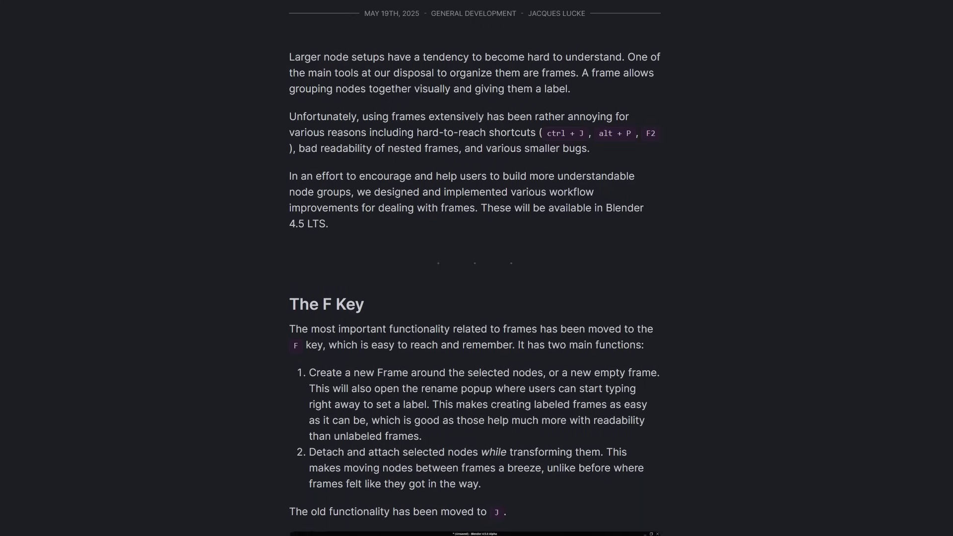
pyautogui.scroll(-2, 476, 278)
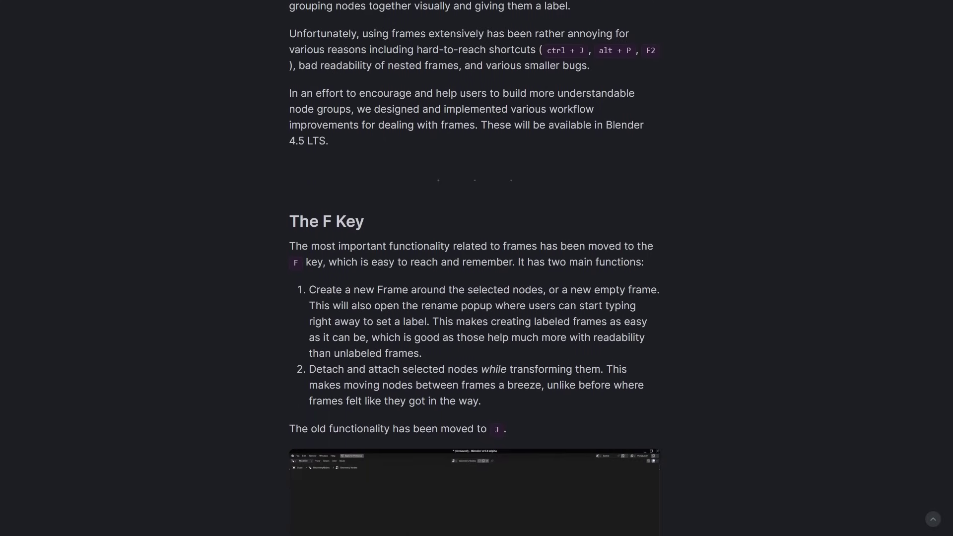
pyautogui.scroll(-2, 475, 278)
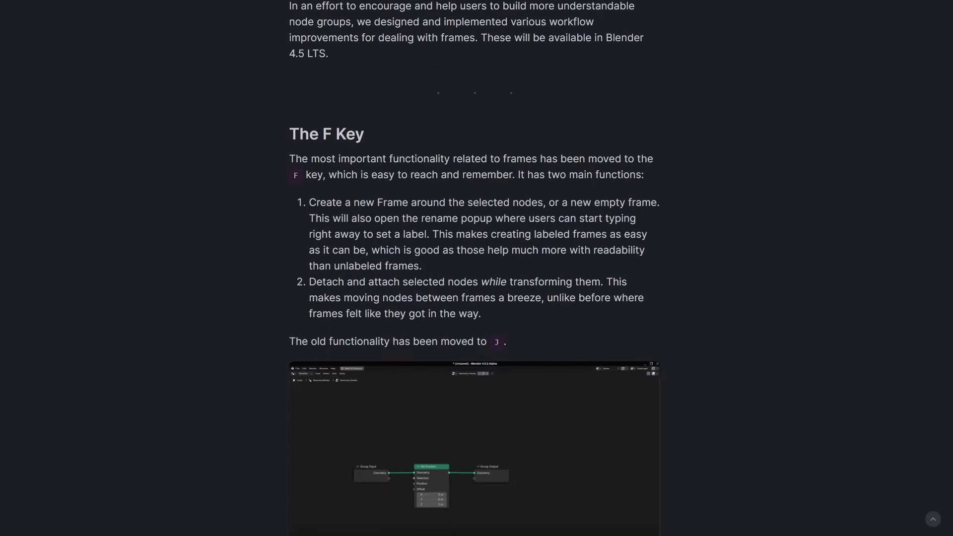
pyautogui.scroll(-2, 475, 278)
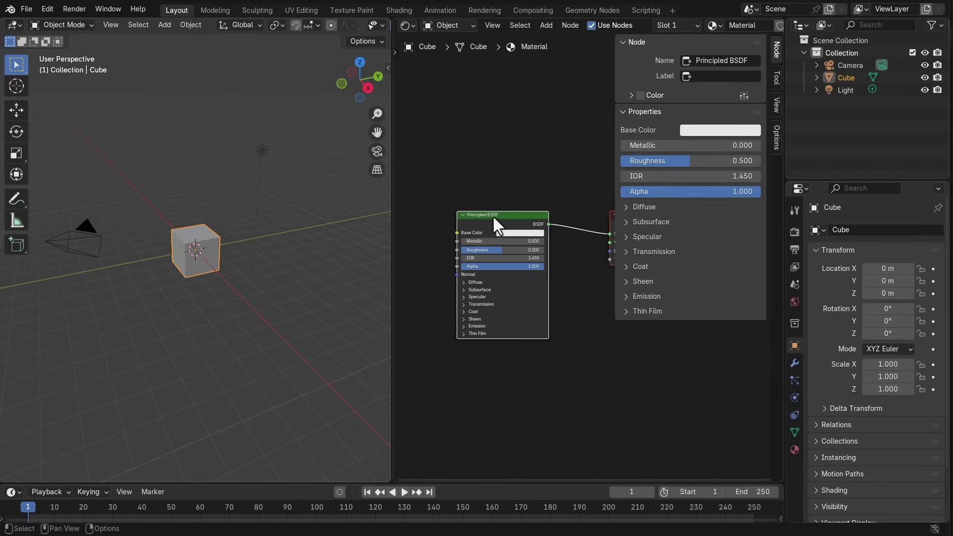
# Wrap the Principled BSDF node in a frame labelled Node1
pyautogui.moveTo(502, 215); pyautogui.dragTo(501, 209)
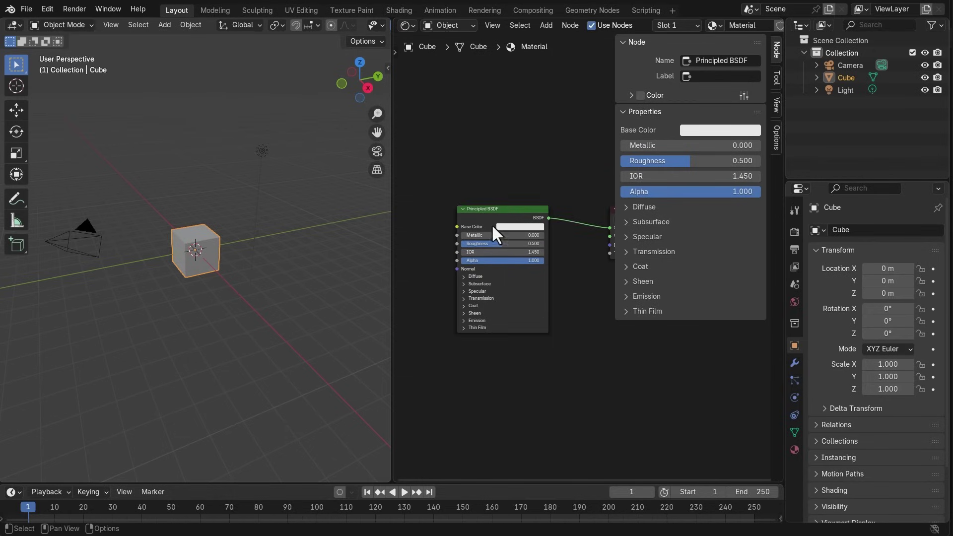
pyautogui.click(485, 210)
pyautogui.hotkey('ctrl', 'j')
pyautogui.press('F2')
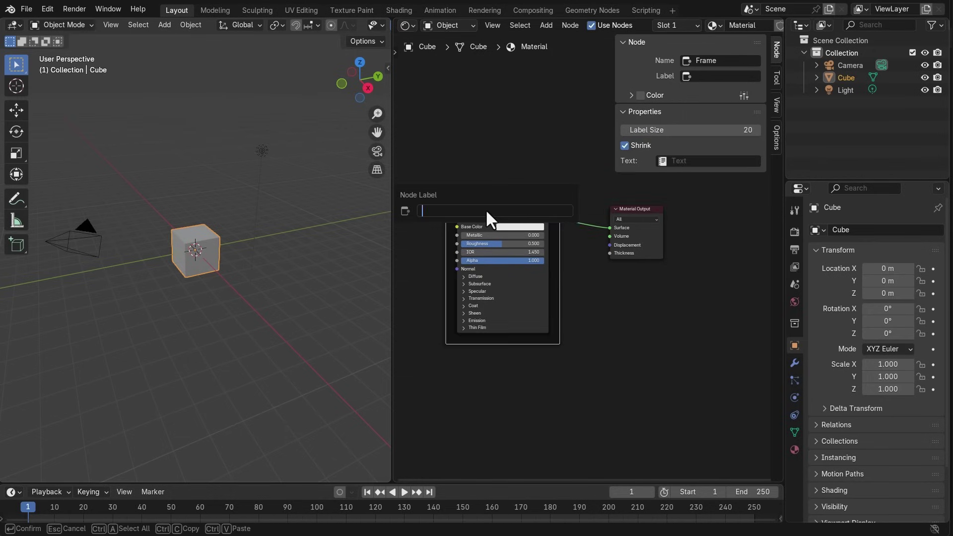
pyautogui.write('Node1')
pyautogui.press('Return')
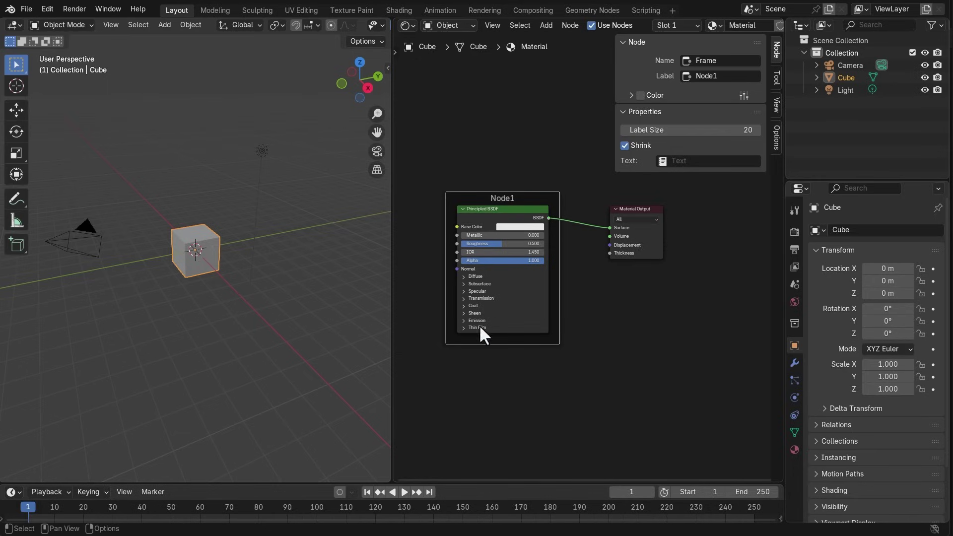
# Frame the shader and output nodes together and start entering the Shader label
pyautogui.moveTo(431, 386); pyautogui.dragTo(701, 169)
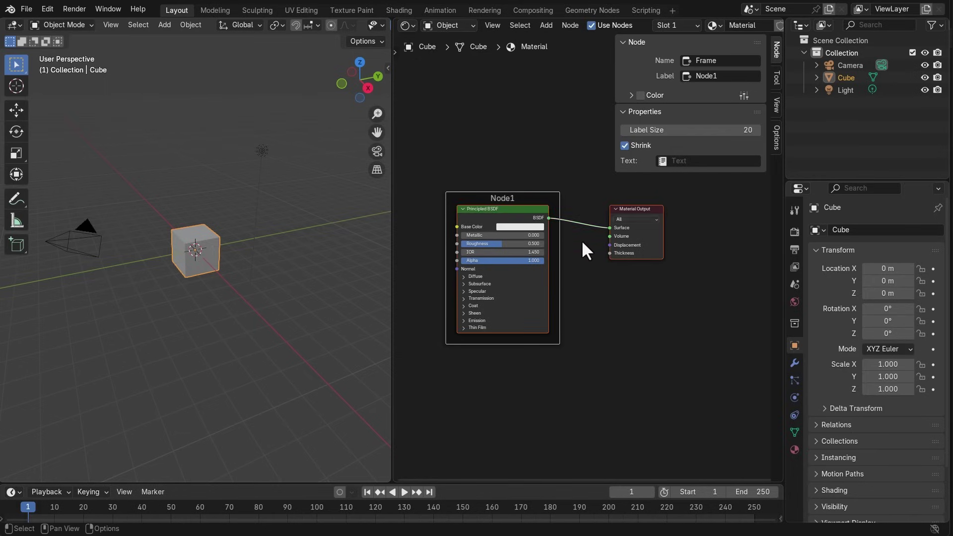
pyautogui.hotkey('ctrl', 'j')
pyautogui.press('F2')
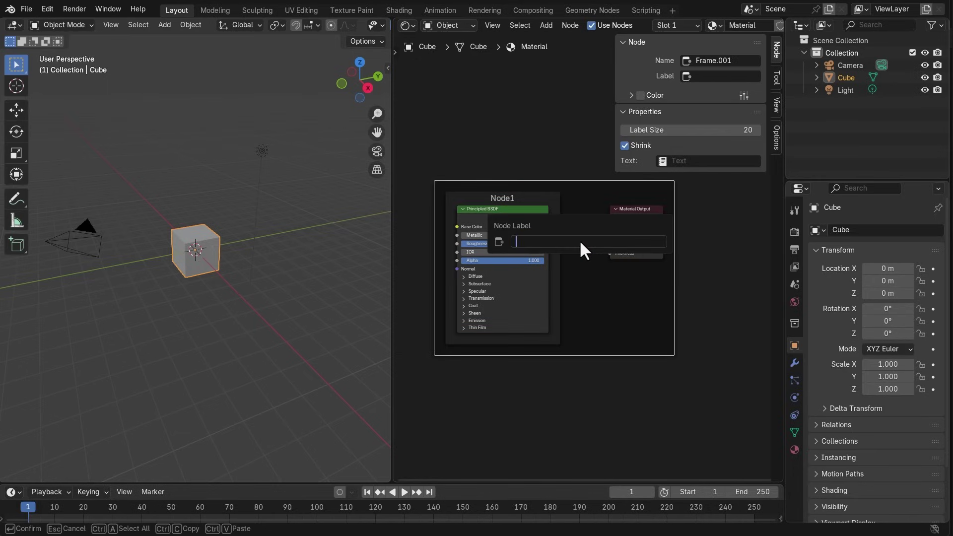
pyautogui.write('Shder')
pyautogui.press('BackSpace')
pyautogui.press('BackSpace')
pyautogui.press('BackSpace')
# Finish the Shader frame label, then give the cube a geometry node tree with Mesh to Points
pyautogui.write('ader')
pyautogui.press('Return')
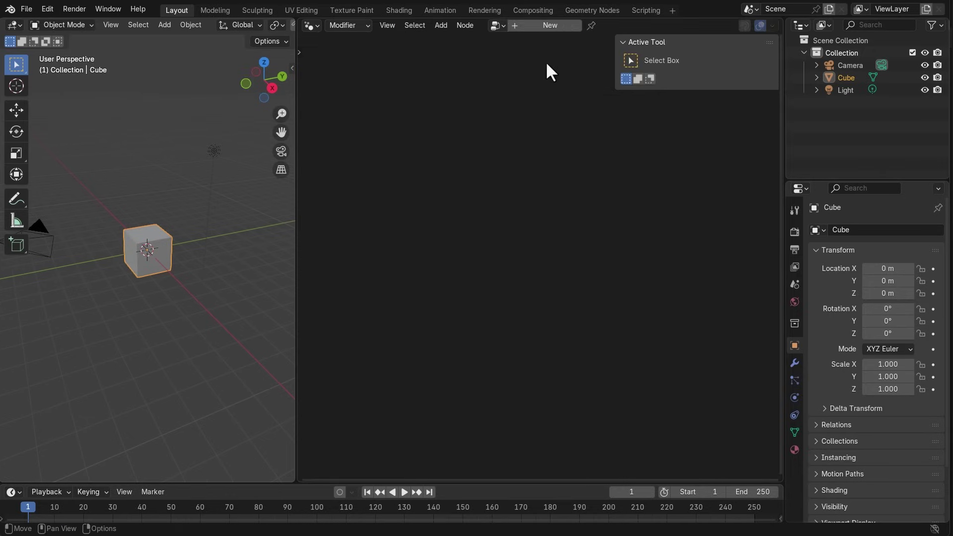
pyautogui.click(550, 25)
pyautogui.moveTo(374, 297); pyautogui.dragTo(436, 244)
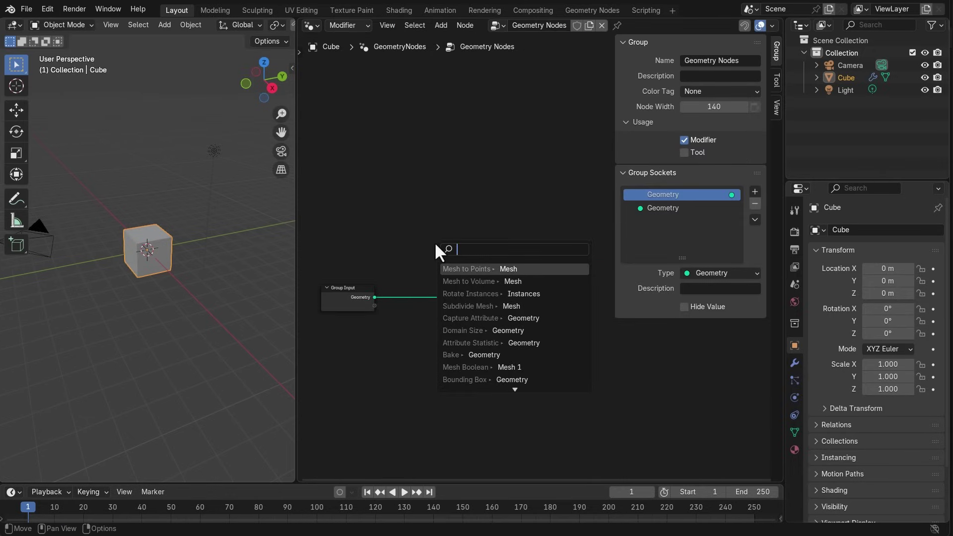
pyautogui.write('me')
pyautogui.press('Return')
pyautogui.click(437, 283)
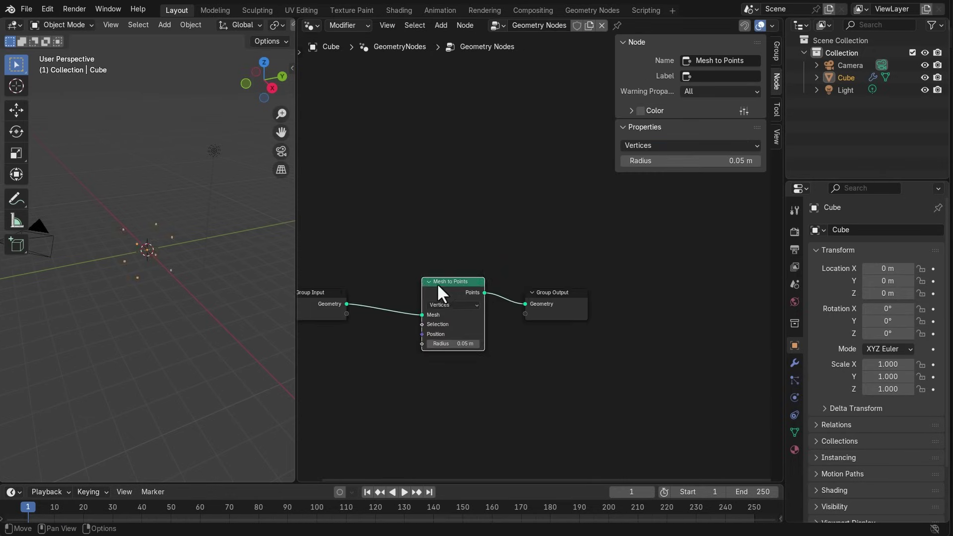
# Wrap Mesh to Points in a frame labelled points and set its radius to 1.15 m
pyautogui.hotkey('ctrl', 'j')
pyautogui.press('F2')
pyautogui.write('points')
pyautogui.press('Return')
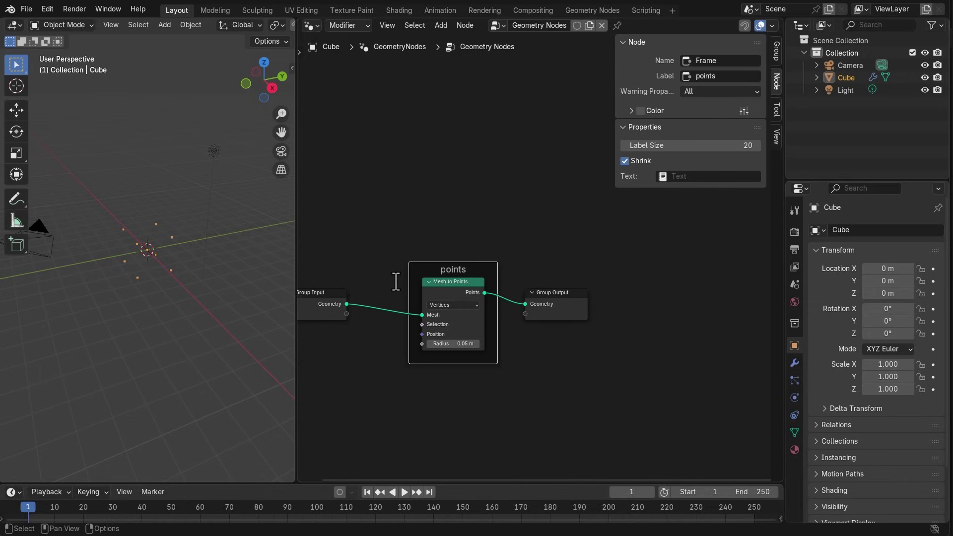
pyautogui.press('Home')
pyautogui.moveTo(527, 338)
pyautogui.mouseDown()
pyautogui.moveTo(546, 339)
pyautogui.moveTo(516, 338)
pyautogui.mouseUp()
# Nest the points frame inside three more unlabelled frames, then pan to show Group Input
pyautogui.hotkey('ctrl', 'j')
pyautogui.press('F2')
pyautogui.press('Escape')
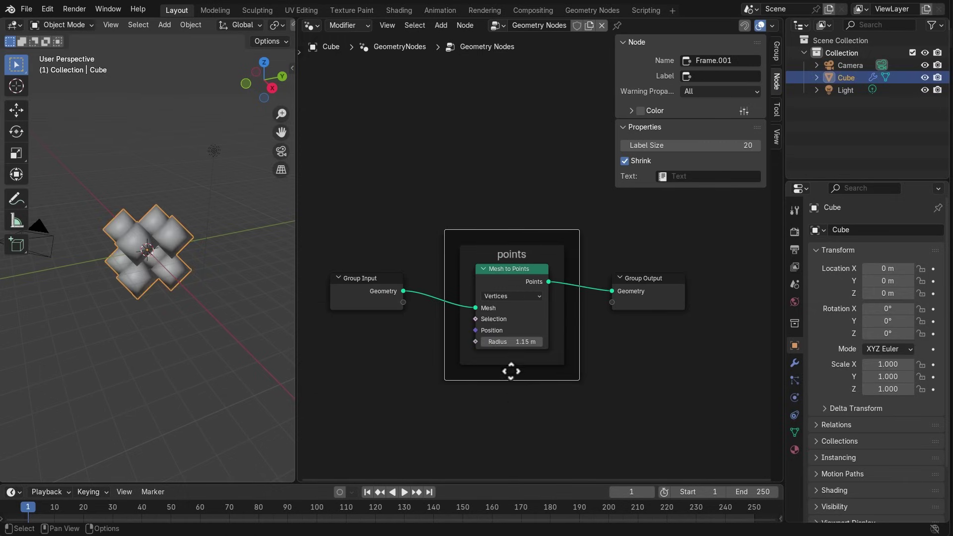
pyautogui.hotkey('ctrl', 'j')
pyautogui.press('F2')
pyautogui.press('Escape')
pyautogui.hotkey('ctrl', 'j')
pyautogui.press('F2')
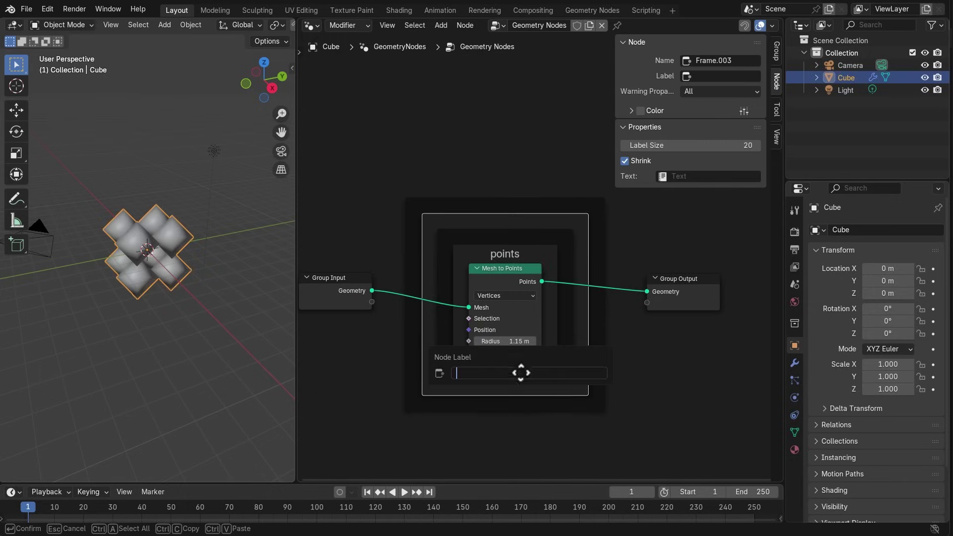
pyautogui.press('Escape')
pyautogui.scroll(2, 547, 388)
pyautogui.moveTo(346, 403); pyautogui.dragTo(428, 296, button='middle')
pyautogui.moveTo(527, 252); pyautogui.dragTo(453, 288)
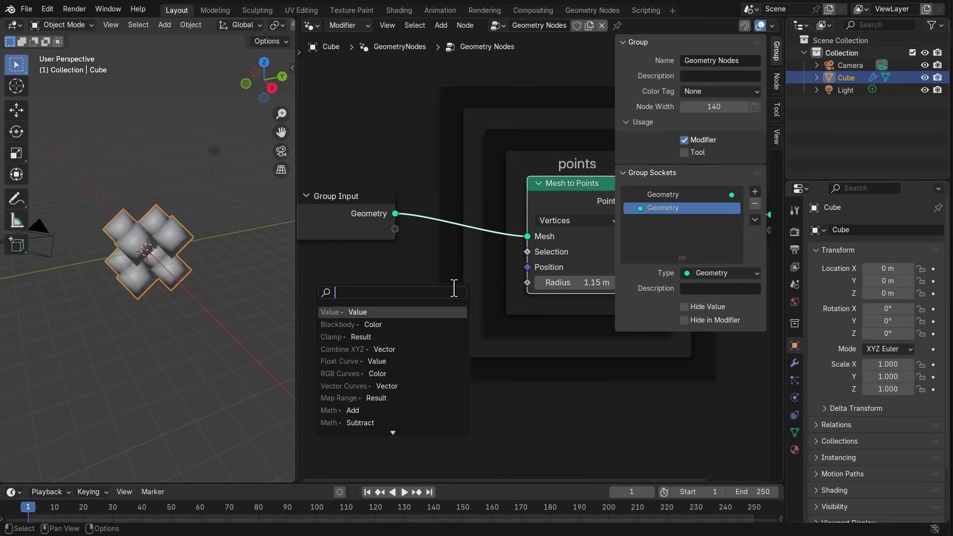
# Feed the Mesh to Points Radius from a new Value node (1.150) placed inside the points frame
pyautogui.click(387, 314)
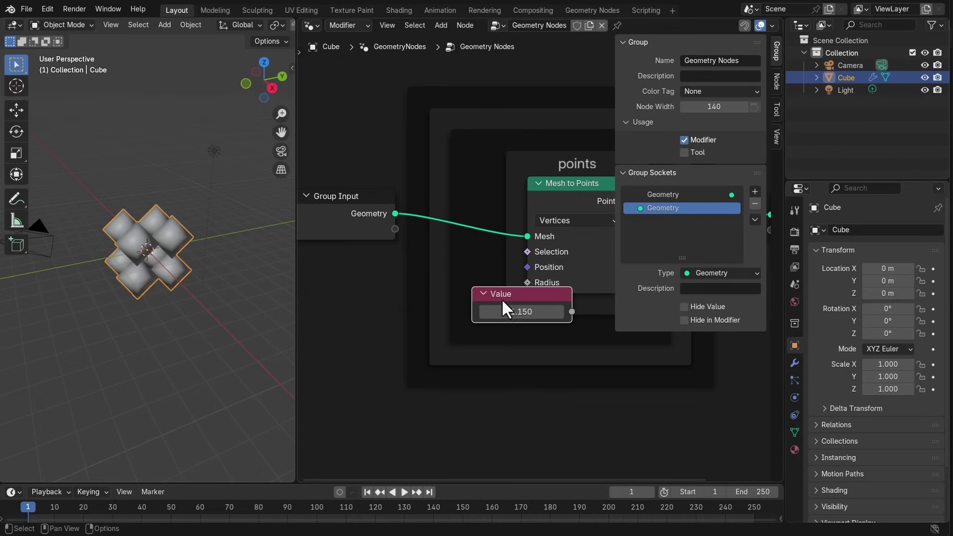
pyautogui.click(457, 304)
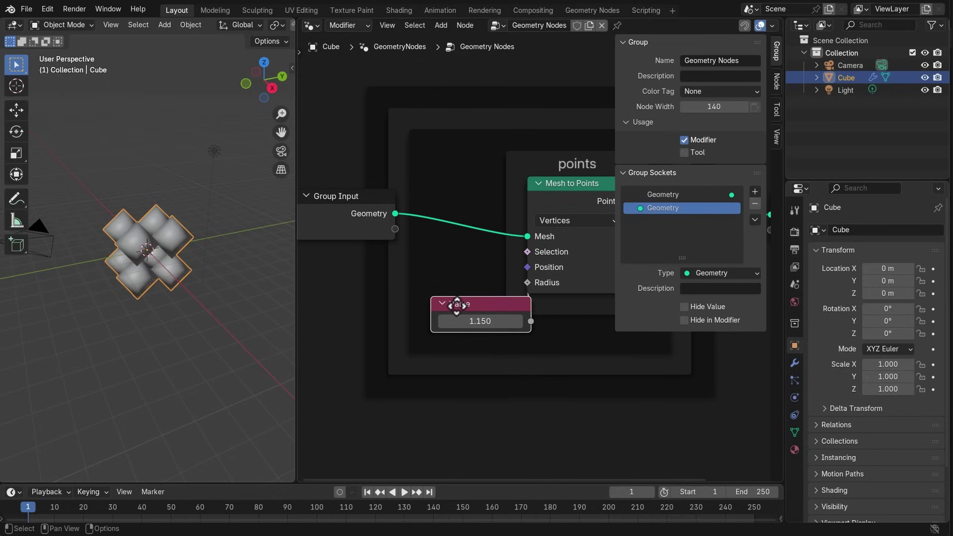
pyautogui.moveTo(477, 305)
pyautogui.mouseDown()
pyautogui.moveTo(494, 304)
pyautogui.moveTo(466, 327)
pyautogui.moveTo(440, 298)
pyautogui.moveTo(371, 353)
pyautogui.moveTo(426, 366)
pyautogui.moveTo(489, 336)
pyautogui.moveTo(476, 342)
pyautogui.moveTo(474, 386)
pyautogui.moveTo(501, 299)
pyautogui.moveTo(516, 282)
pyautogui.moveTo(464, 308)
pyautogui.moveTo(442, 287)
pyautogui.moveTo(466, 290)
pyautogui.mouseUp()
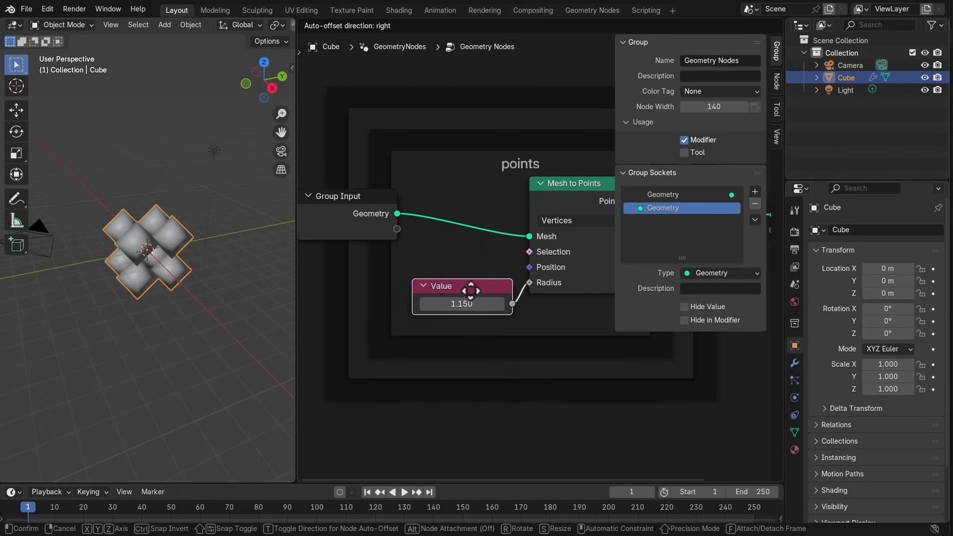
pyautogui.moveTo(467, 290); pyautogui.dragTo(467, 291)
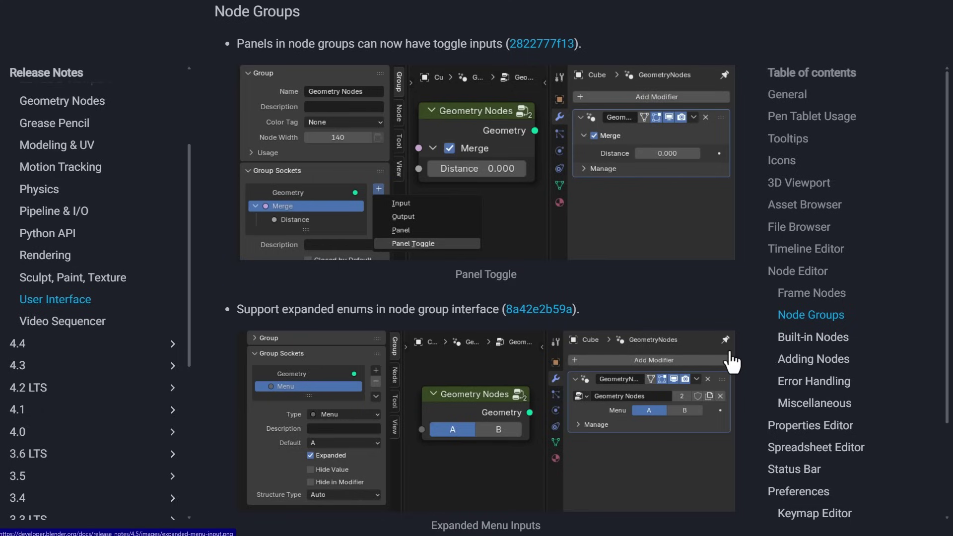
# Scroll the Node Groups notes down to the Vector Socket Subtypes and Auto-hide inputs entries
pyautogui.scroll(-5, 623, 381)
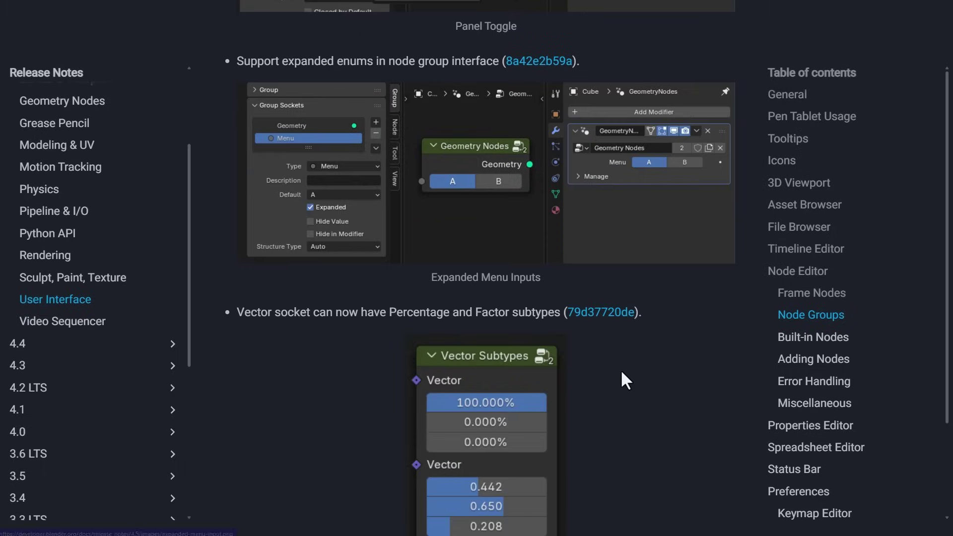
pyautogui.scroll(-7, 695, 378)
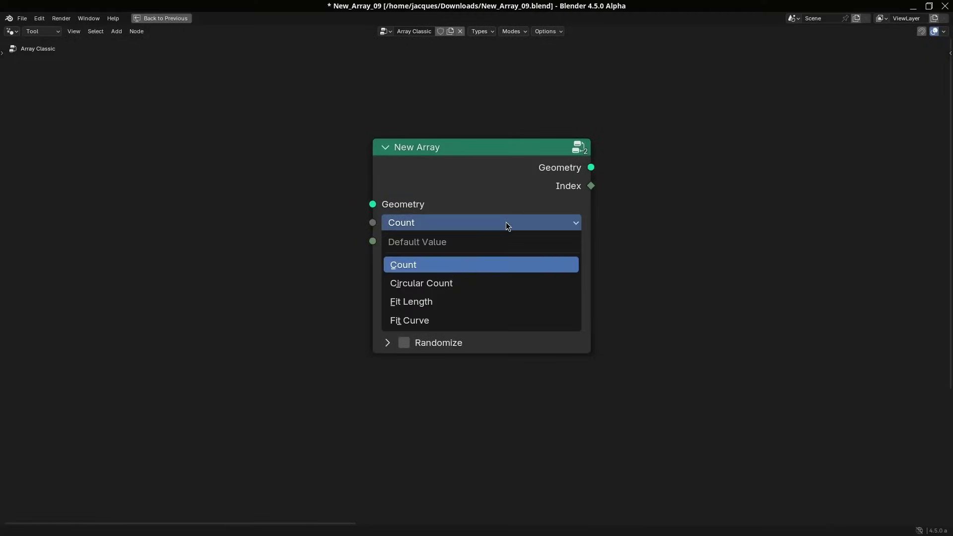
# Set the New Array node to Circular Count, toggle UV Offset off and on, then choose Fit Curve
pyautogui.click(447, 283)
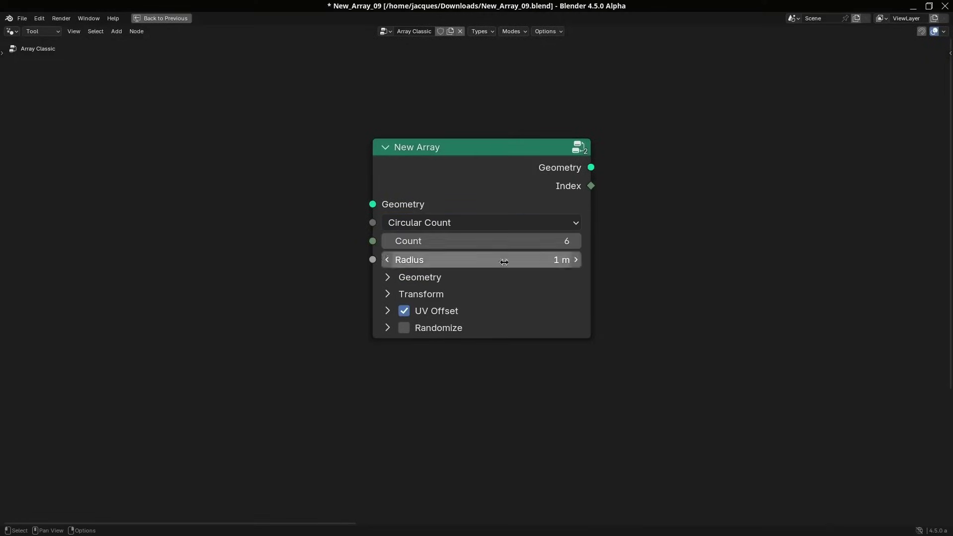
pyautogui.click(398, 311)
pyautogui.click(404, 313)
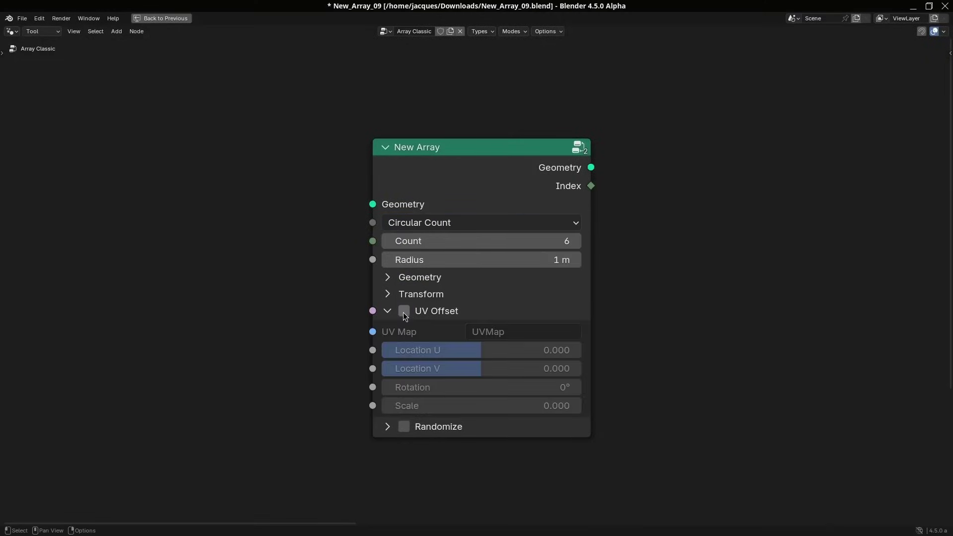
pyautogui.click(404, 313)
pyautogui.click(387, 311)
pyautogui.click(432, 222)
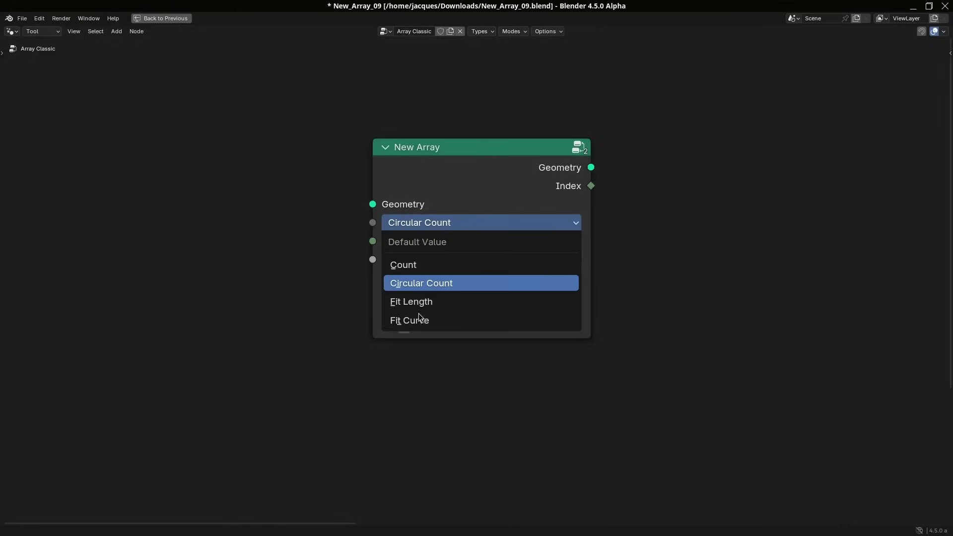
pyautogui.click(419, 318)
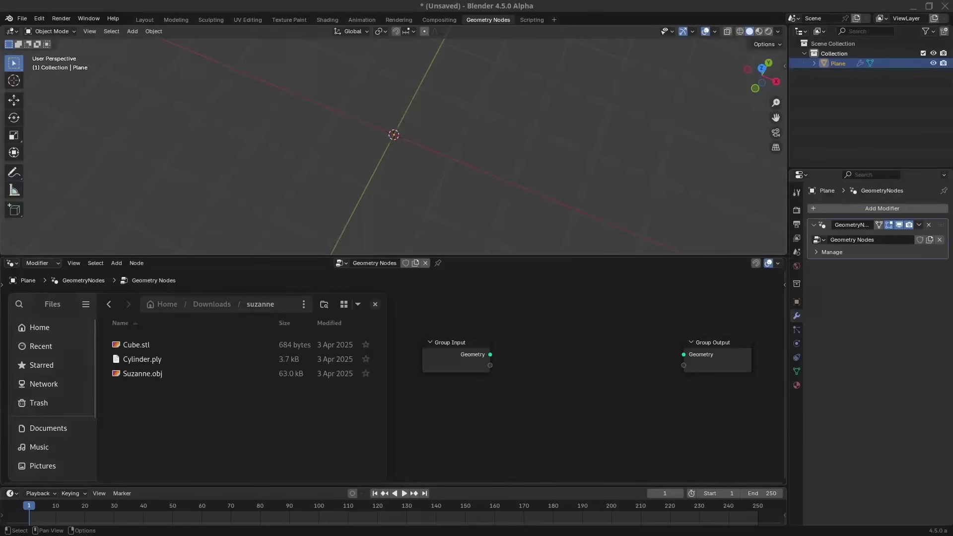
# Import Cube.stl, Cylinder.ply and Suzanne.obj as nodes, linking each to Group Output
pyautogui.moveTo(153, 346); pyautogui.dragTo(546, 348)
pyautogui.moveTo(613, 353); pyautogui.dragTo(683, 355)
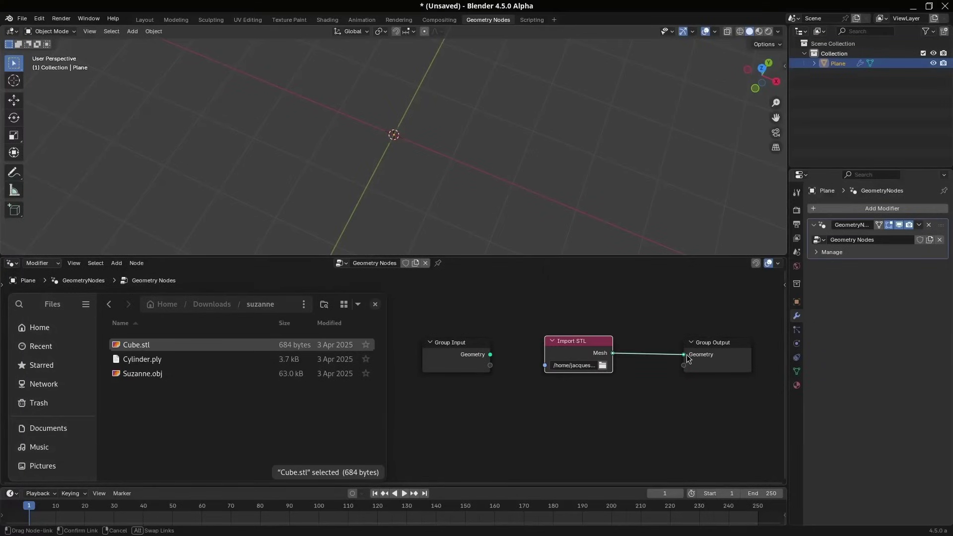
pyautogui.moveTo(167, 364); pyautogui.dragTo(684, 354)
pyautogui.moveTo(149, 374); pyautogui.dragTo(683, 356)
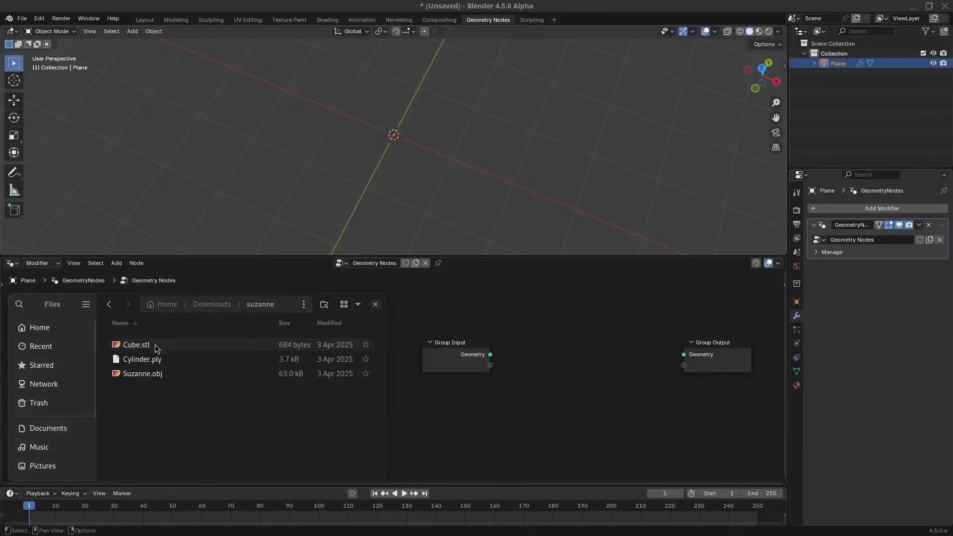
# Import Cube.stl again linked to the output, then swap in Cylinder.ply
pyautogui.moveTo(144, 344); pyautogui.dragTo(684, 354)
pyautogui.moveTo(167, 359); pyautogui.dragTo(684, 354)
pyautogui.moveTo(144, 373); pyautogui.dragTo(437, 408)
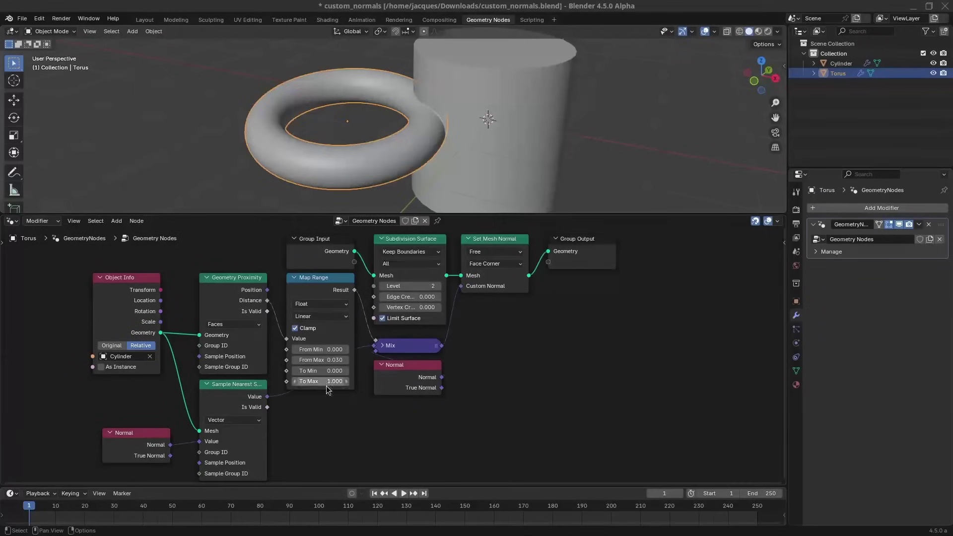
# Keep Map Range From Max at 0.190 and slide the torus against the cylinder
pyautogui.moveTo(320, 360); pyautogui.dragTo(330, 360)
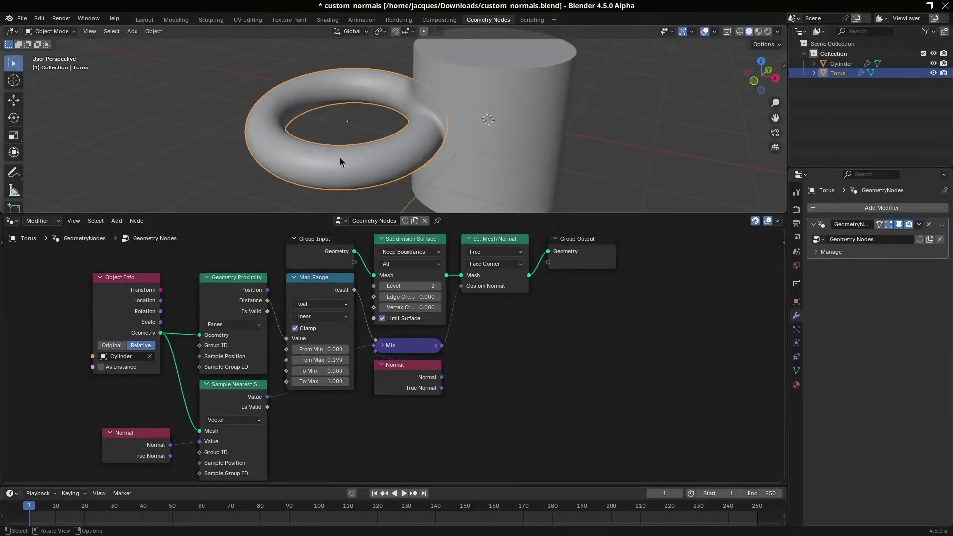
pyautogui.press('g')
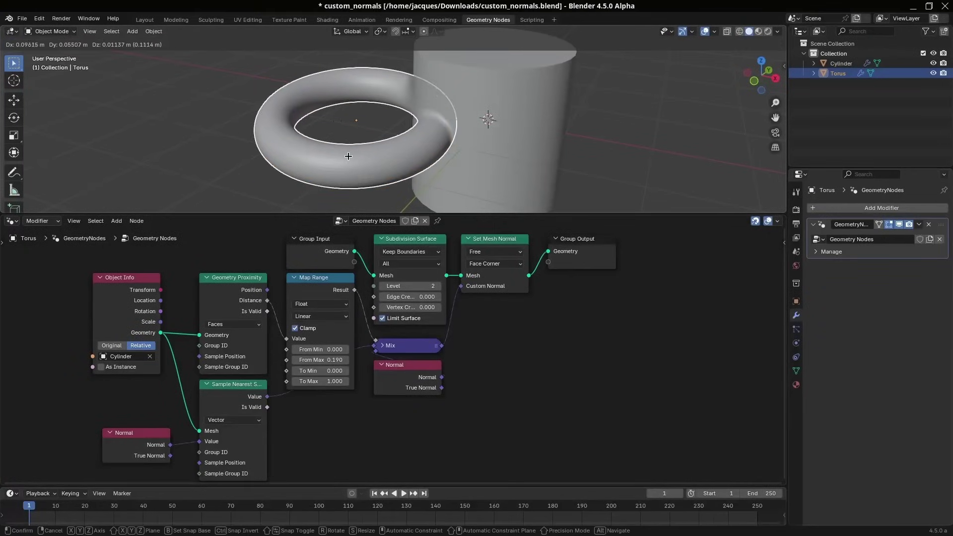
pyautogui.click(341, 159)
pyautogui.hotkey('ctrl', 'z')
pyautogui.moveTo(320, 360); pyautogui.dragTo(323, 360)
pyautogui.press('Escape')
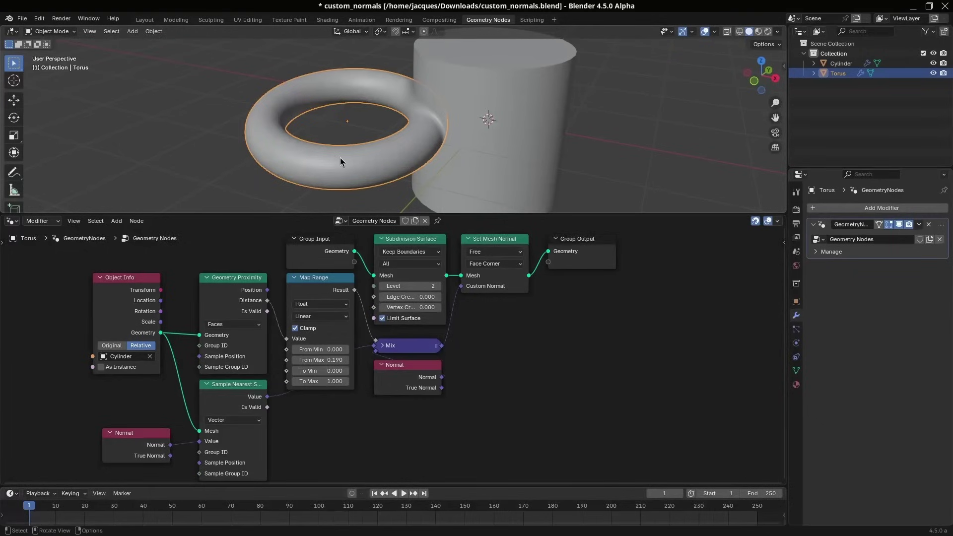
pyautogui.press('g')
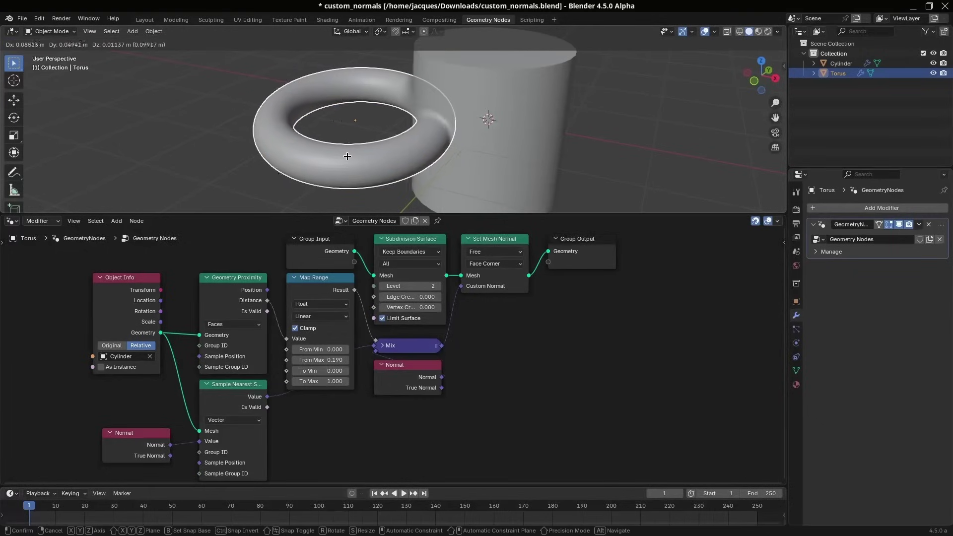
pyautogui.click(341, 158)
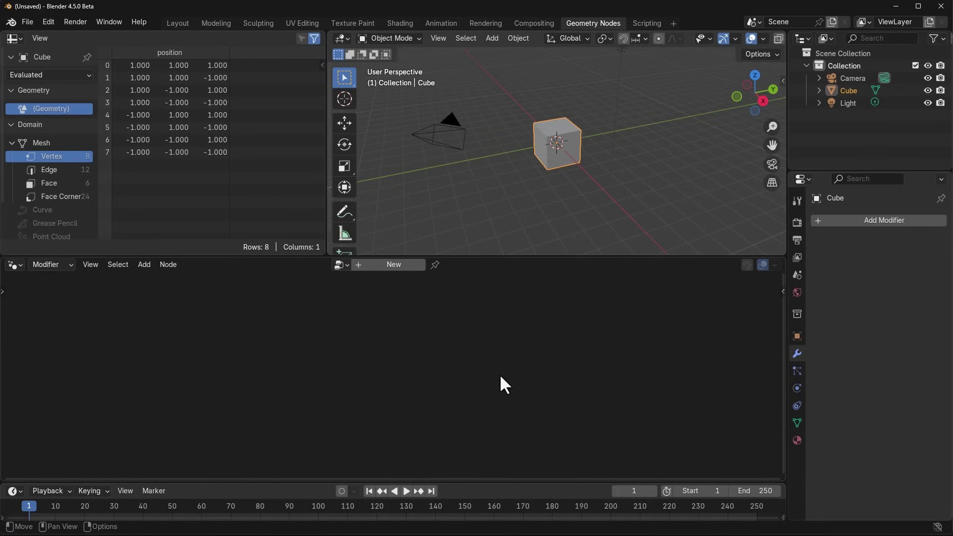
# Create a geometry node tree on the cube with Instance on Points and a Cube node
pyautogui.click(380, 264)
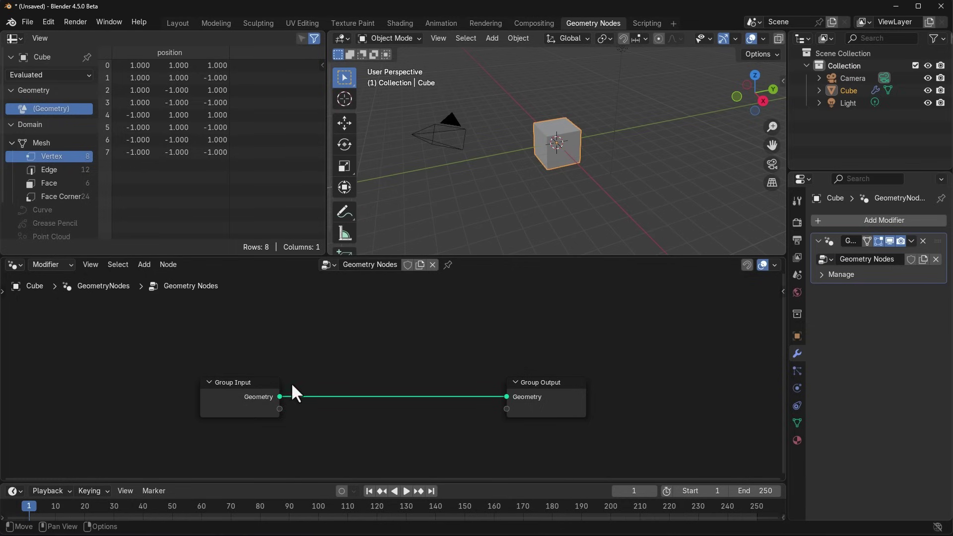
pyautogui.moveTo(280, 397); pyautogui.dragTo(330, 358)
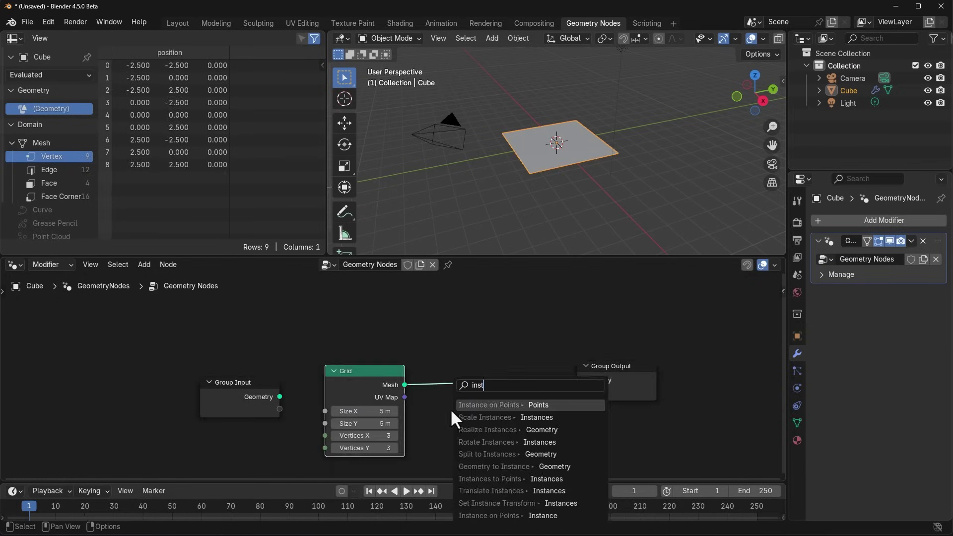
pyautogui.press('Return')
pyautogui.click(450, 409)
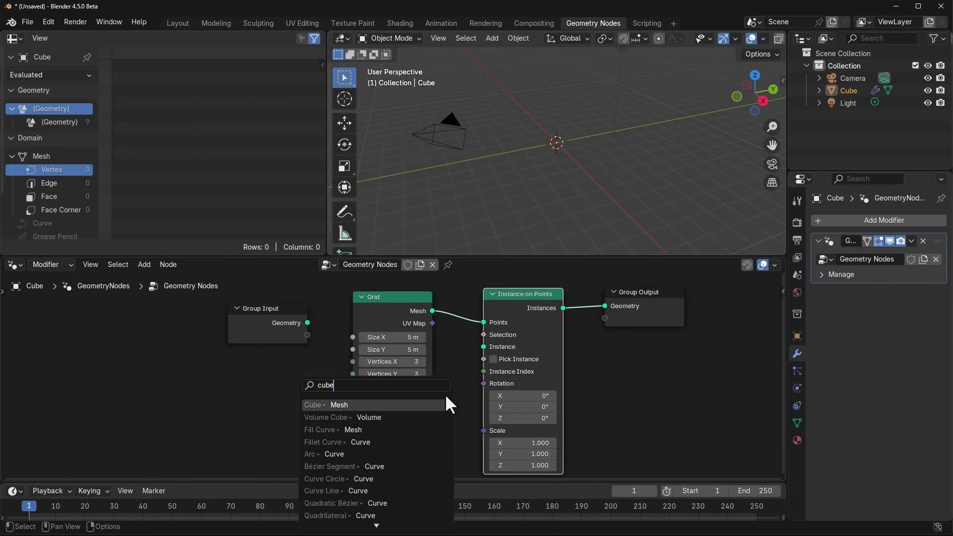
pyautogui.press('Return')
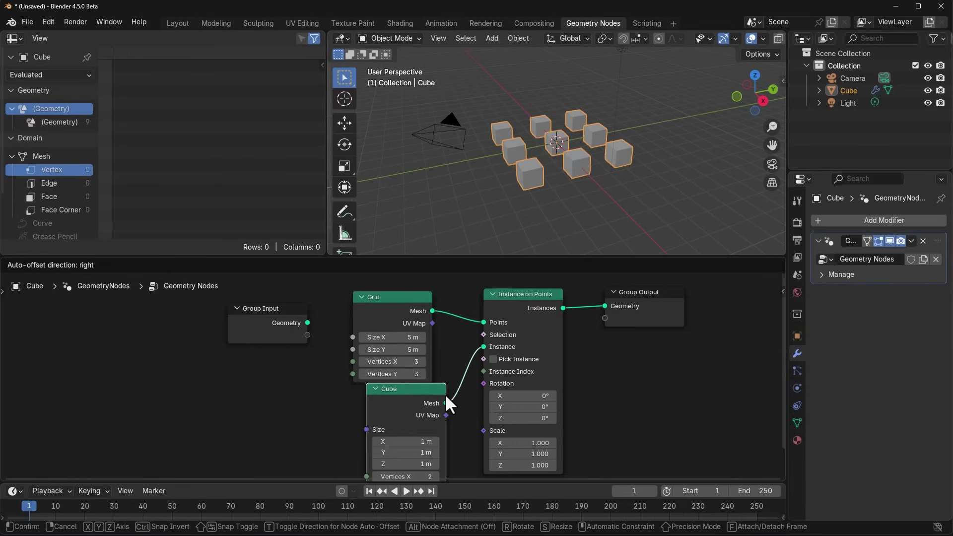
pyautogui.click(445, 395)
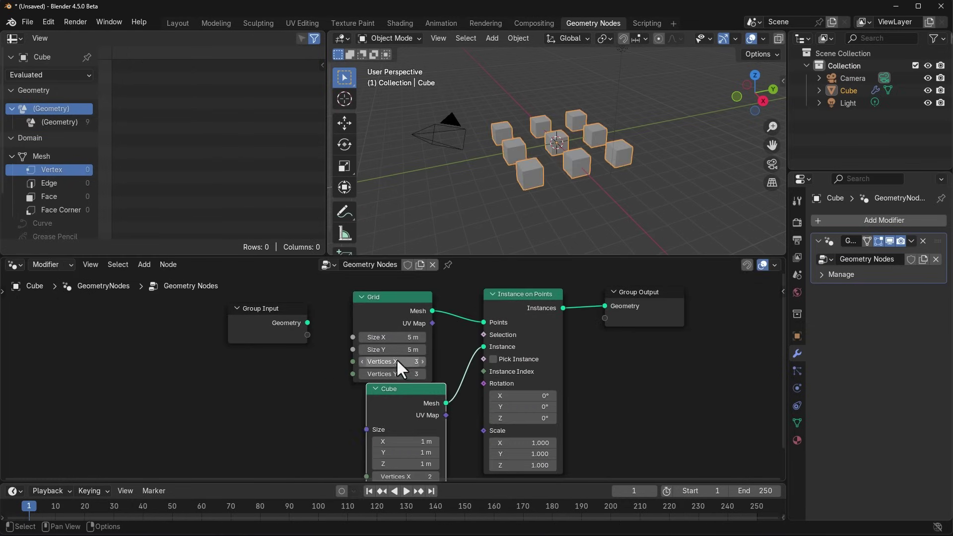
# Set the Grid to 5 by 5 vertices and size 10 m by 8.7 m
pyautogui.moveTo(397, 361); pyautogui.dragTo(396, 373)
pyautogui.write('5')
pyautogui.press('Return')
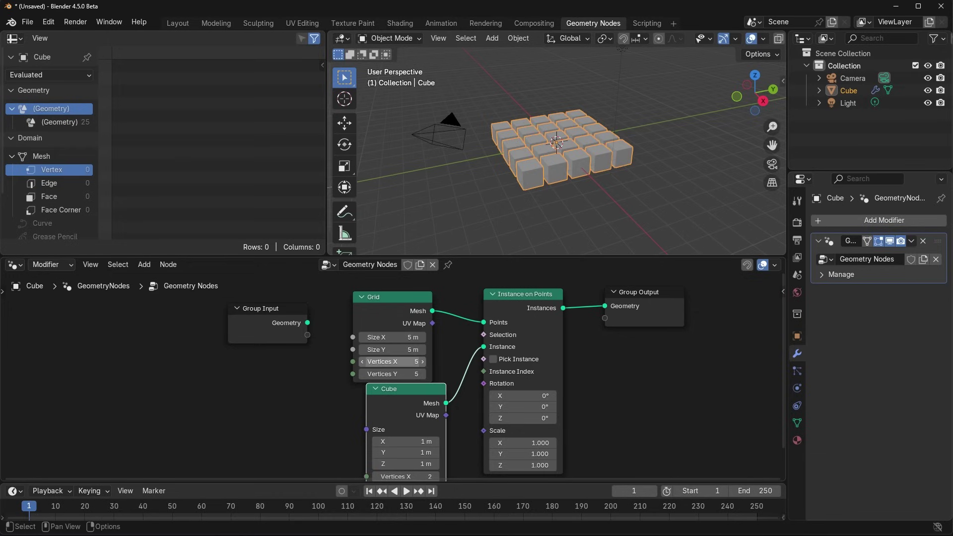
pyautogui.moveTo(395, 350); pyautogui.dragTo(427, 337)
pyautogui.moveTo(543, 156); pyautogui.dragTo(567, 176, button='middle')
pyautogui.scroll(3, 592, 184)
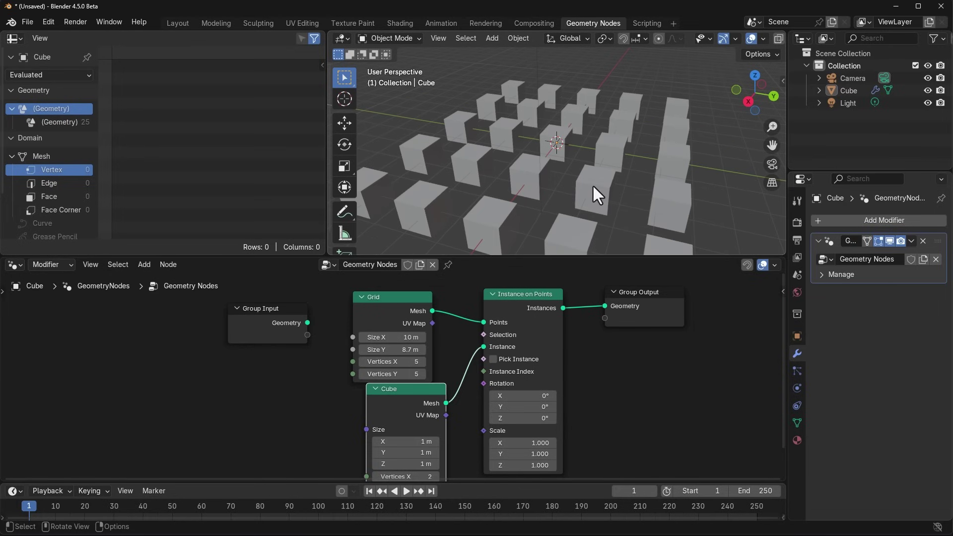
pyautogui.click(593, 187)
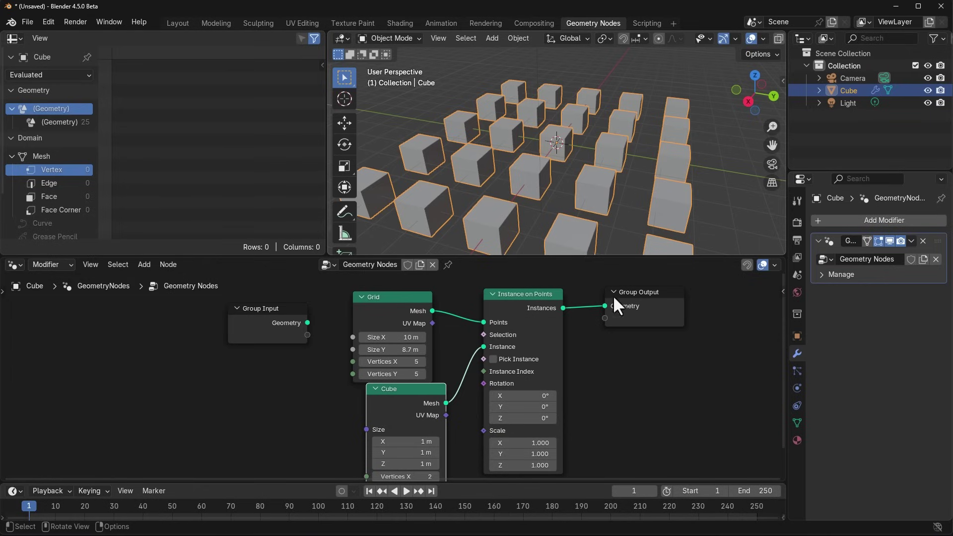
pyautogui.scroll(2, 600, 385)
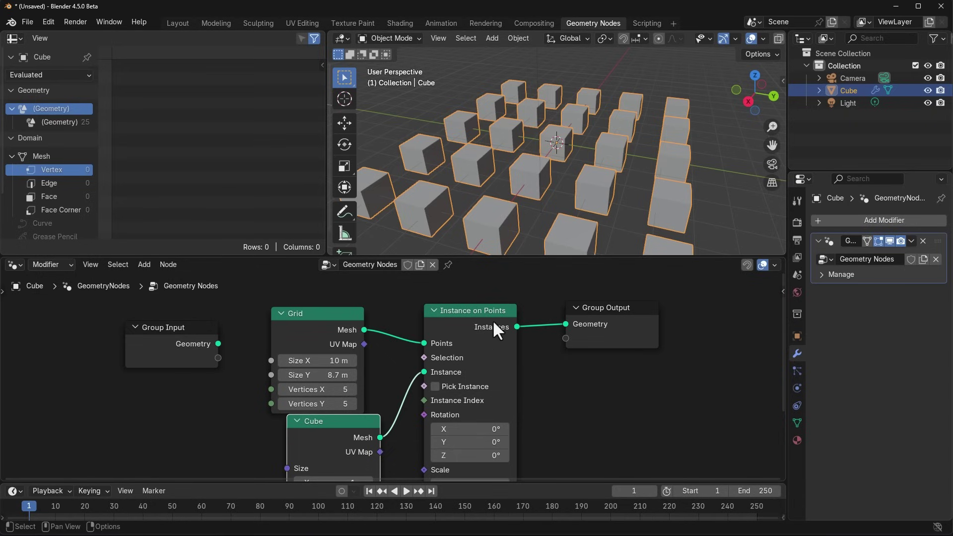
pyautogui.moveTo(252, 297); pyautogui.dragTo(282, 321)
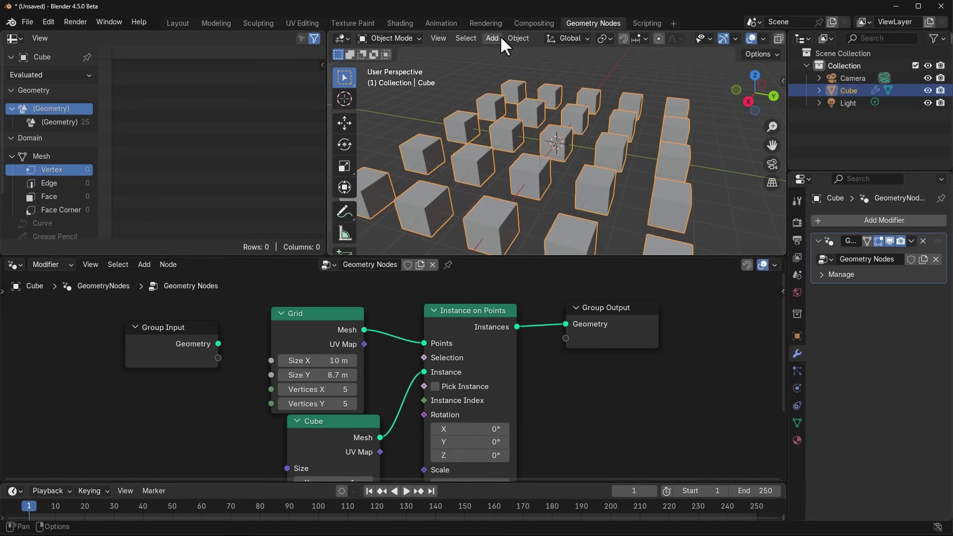
pyautogui.click(519, 38)
pyautogui.moveTo(554, 107)
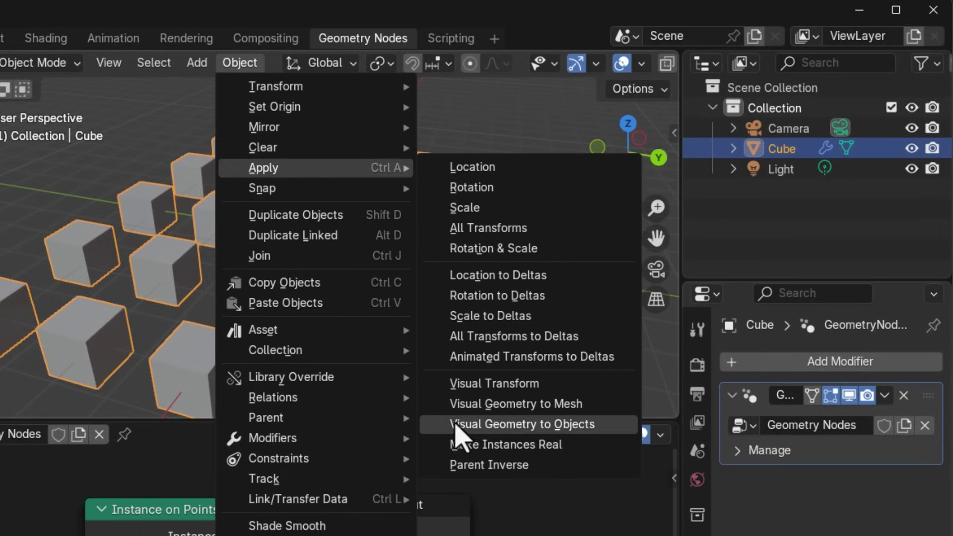
pyautogui.click(568, 425)
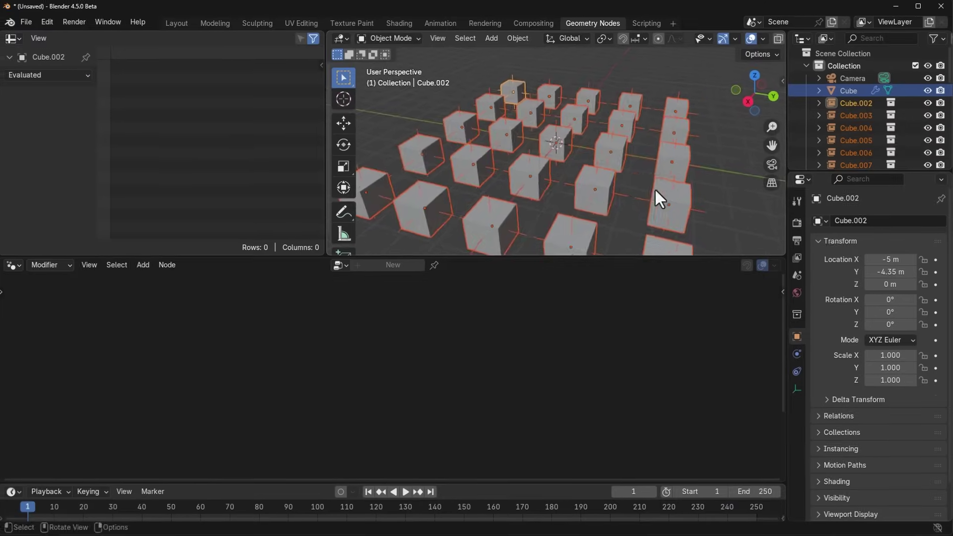
pyautogui.moveTo(548, 271); pyautogui.dragTo(582, 252, button='middle')
pyautogui.moveTo(682, 188); pyautogui.dragTo(626, 191, button='middle')
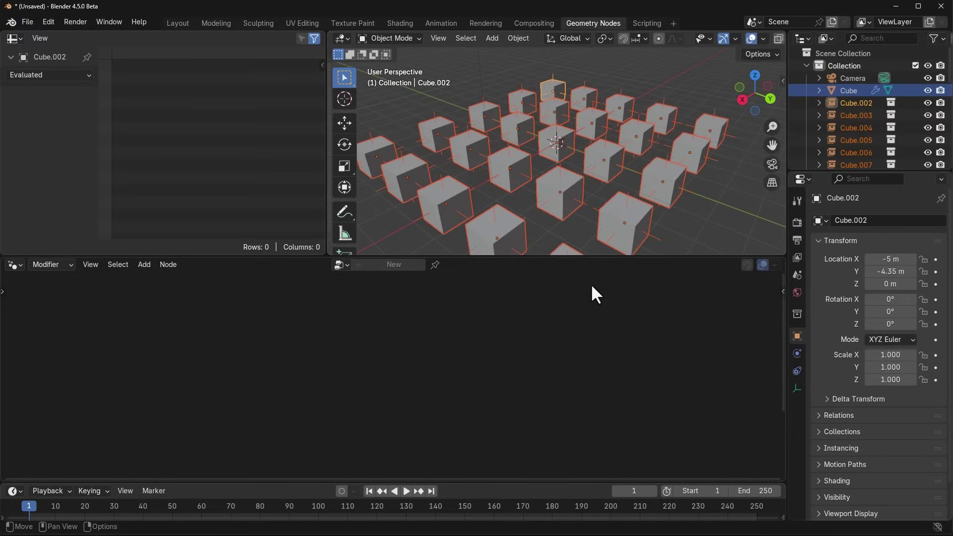
pyautogui.hotkey('ctrl', 'z')
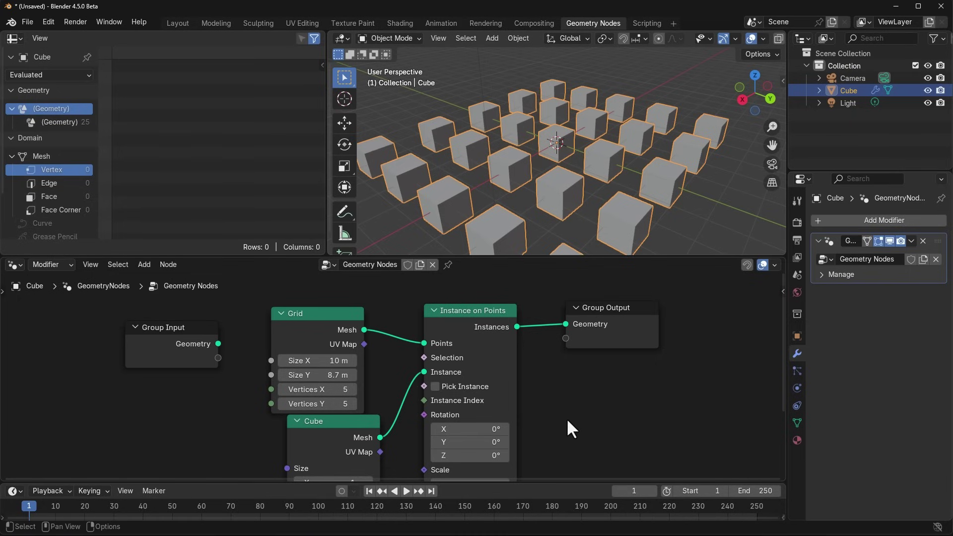
# Drag the Grid link onto Instance Index and Selection to show the invalid-link warning
pyautogui.moveTo(567, 418); pyautogui.dragTo(621, 391, button='middle')
pyautogui.scroll(1, 448, 329)
pyautogui.scroll(-2, 522, 156)
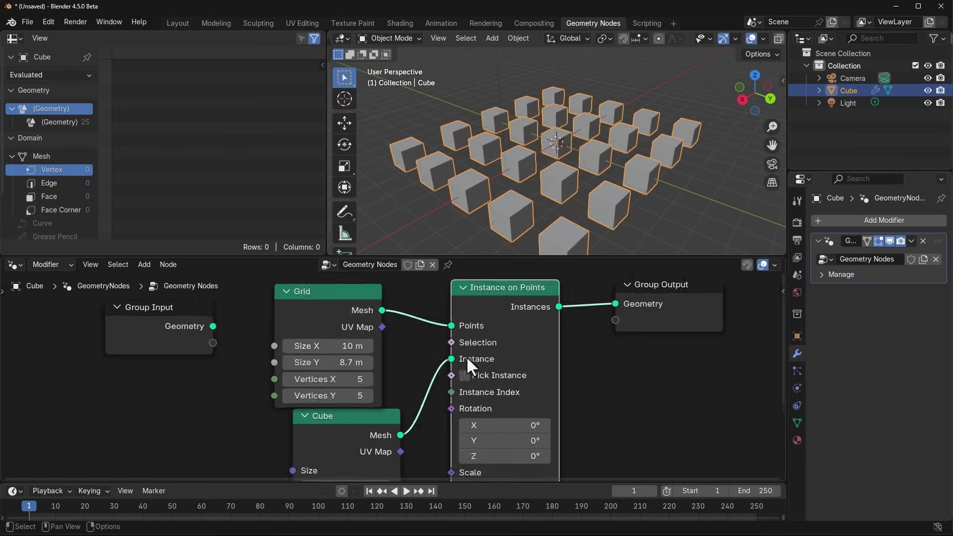
pyautogui.moveTo(450, 325); pyautogui.dragTo(430, 327)
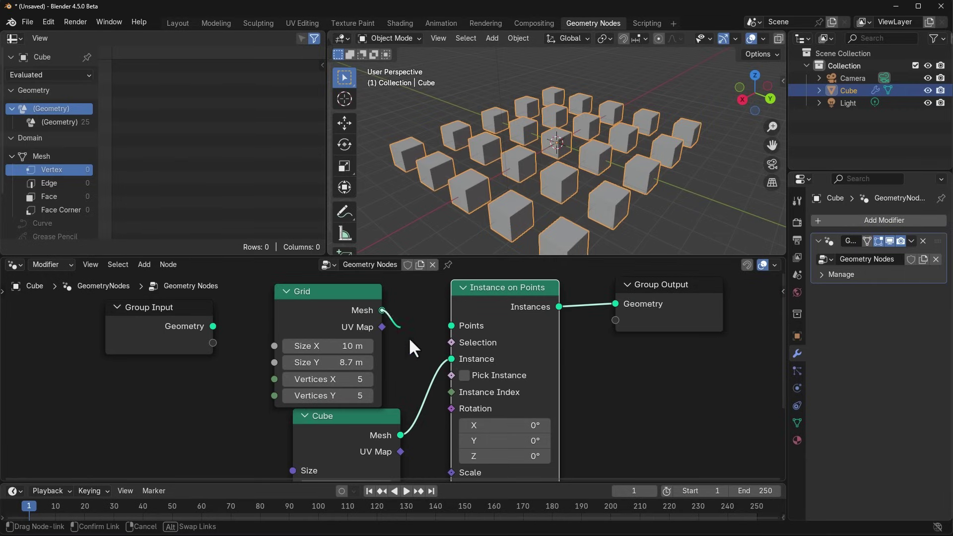
pyautogui.moveTo(410, 341); pyautogui.dragTo(457, 390)
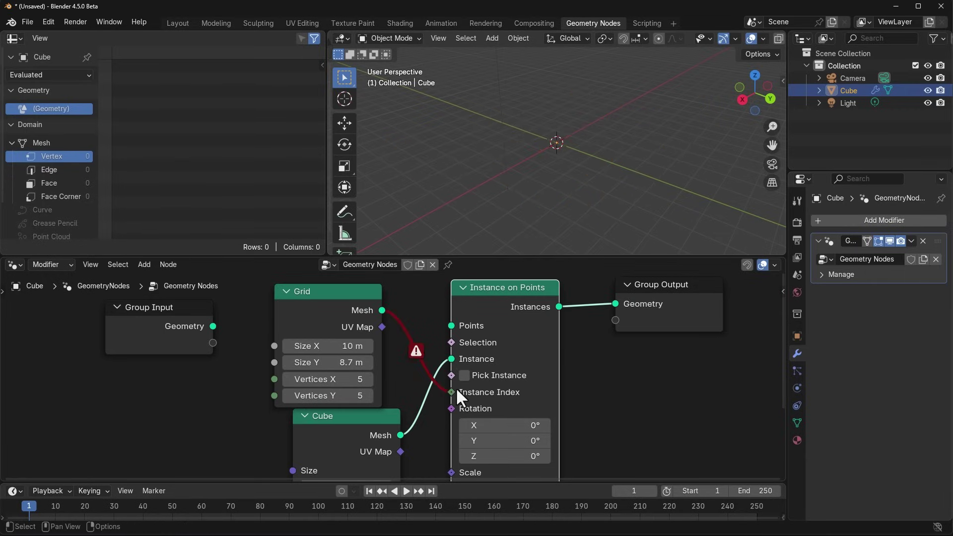
pyautogui.scroll(3, 456, 387)
pyautogui.scroll(-1, 427, 337)
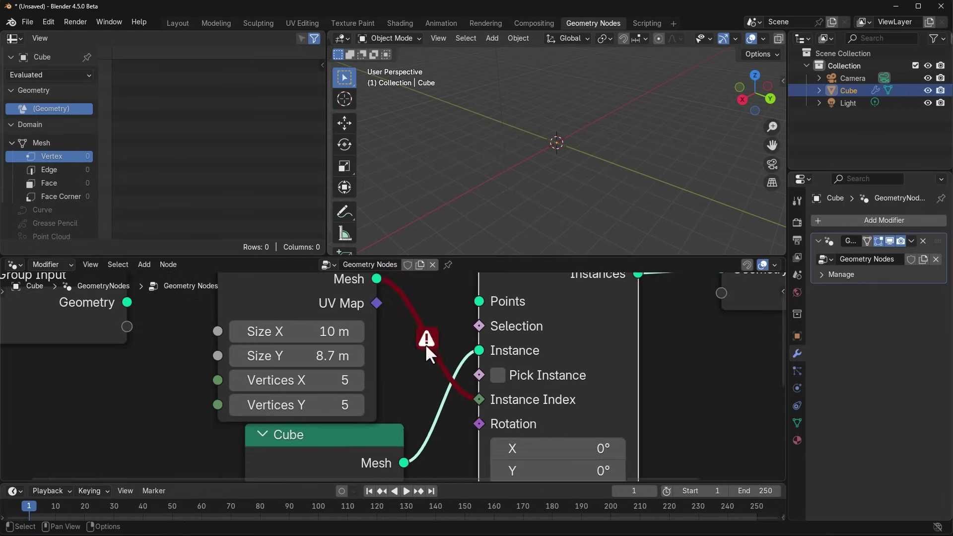
pyautogui.moveTo(425, 344); pyautogui.dragTo(390, 375, button='middle')
pyautogui.moveTo(457, 463); pyautogui.dragTo(458, 371)
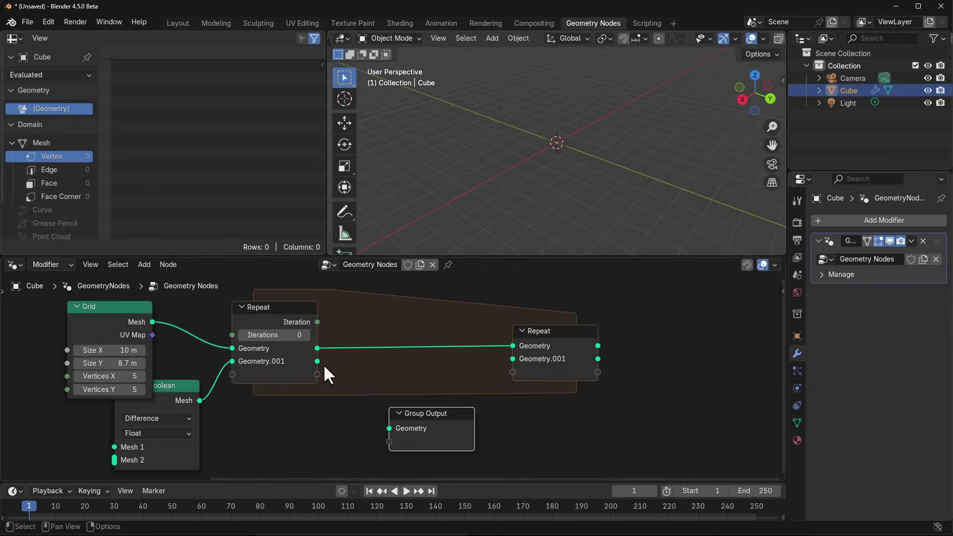
# Move Group Output beside the Repeat zone and link Repeat's Geometry output into it
pyautogui.moveTo(320, 362)
pyautogui.mouseDown()
pyautogui.moveTo(390, 428)
pyautogui.moveTo(457, 426)
pyautogui.moveTo(317, 320)
pyautogui.moveTo(426, 411)
pyautogui.moveTo(320, 361)
pyautogui.mouseUp()
pyautogui.press('g')
pyautogui.click(412, 403)
pyautogui.press('g')
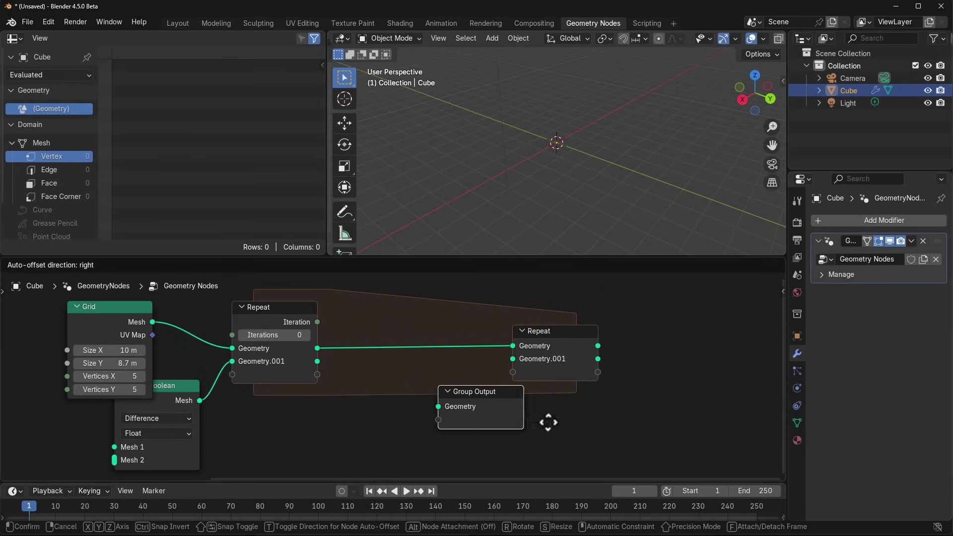
pyautogui.click(619, 354)
pyautogui.moveTo(598, 345); pyautogui.dragTo(625, 350)
# Finish placing Group Output and scroll down the User Interface release notes
pyautogui.press('g')
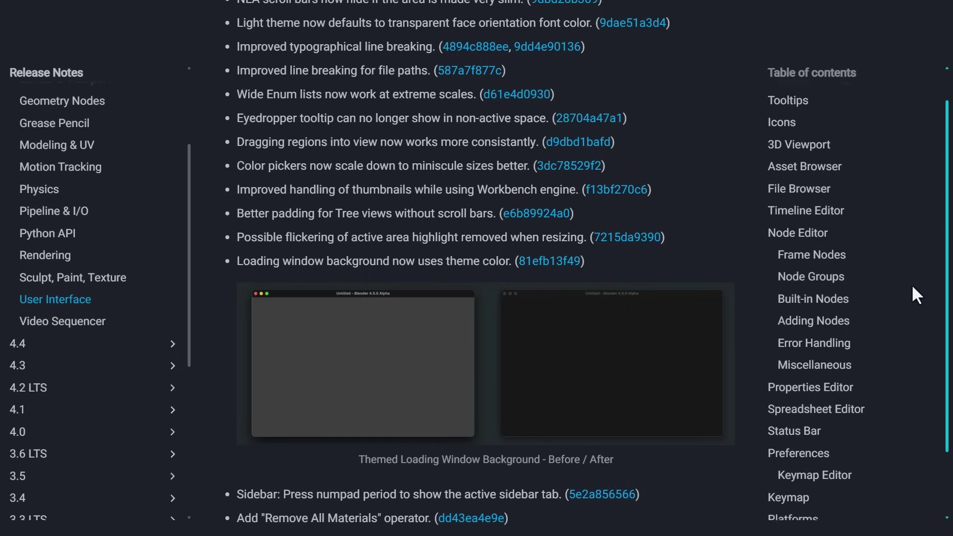
pyautogui.scroll(-3, 912, 284)
pyautogui.scroll(-15, 728, 329)
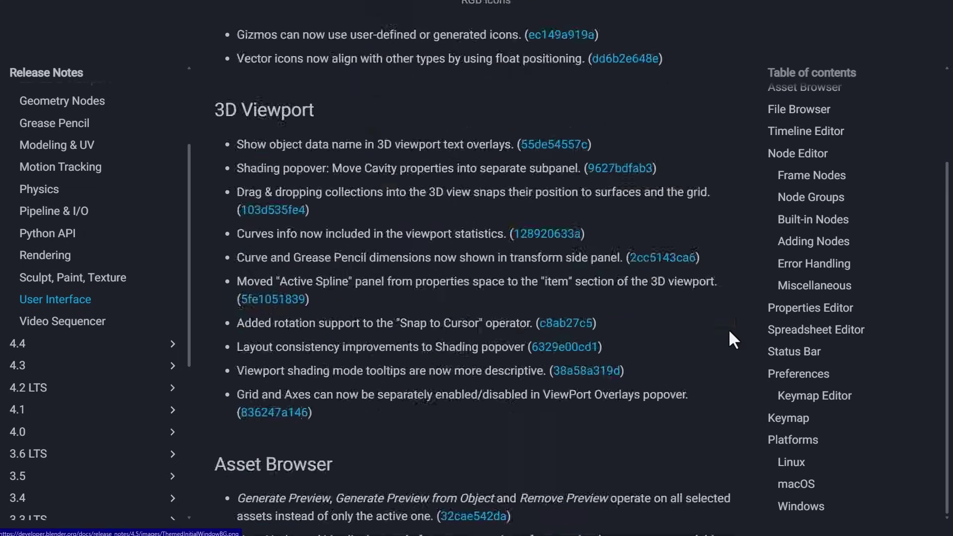
pyautogui.scroll(-20, 728, 329)
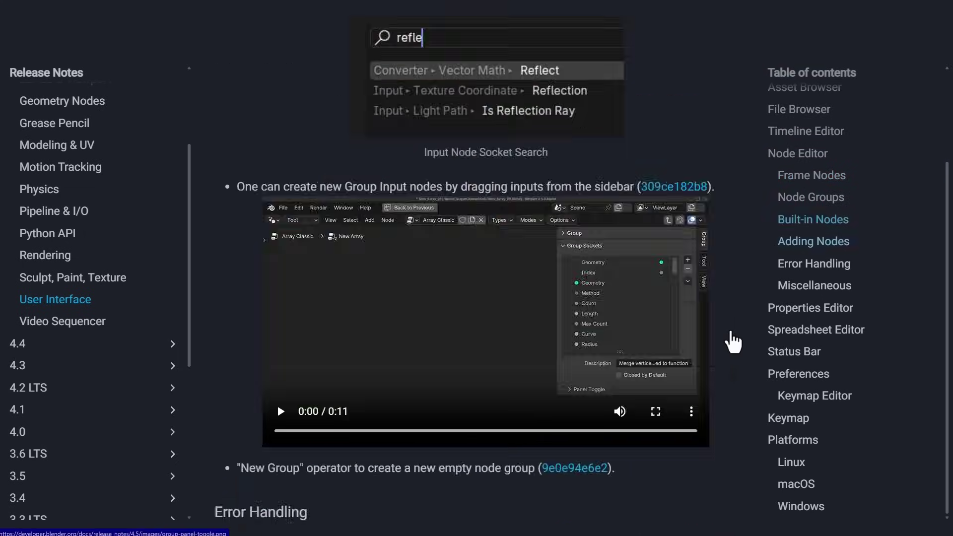
pyautogui.scroll(-20, 731, 334)
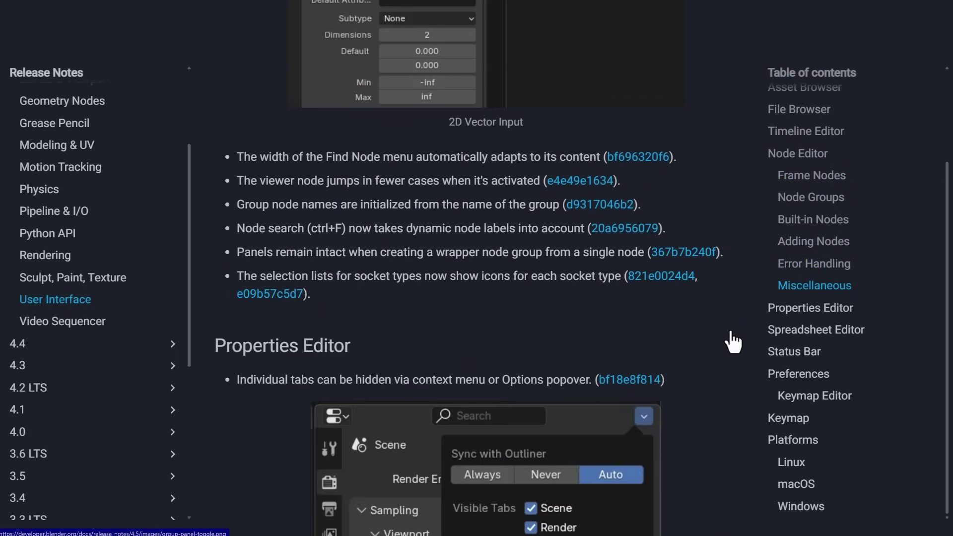
pyautogui.scroll(-5, 733, 342)
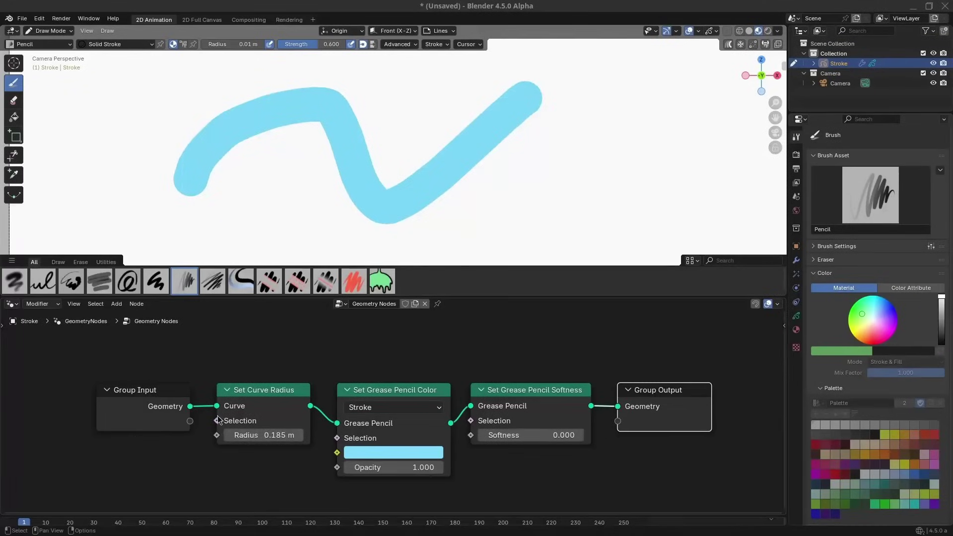
# Change the stroke colour to light green, set opacity to 0.750, and add softness
pyautogui.moveTo(266, 435)
pyautogui.mouseDown()
pyautogui.moveTo(239, 435)
pyautogui.moveTo(258, 434)
pyautogui.mouseUp()
pyautogui.click(412, 453)
pyautogui.click(378, 285)
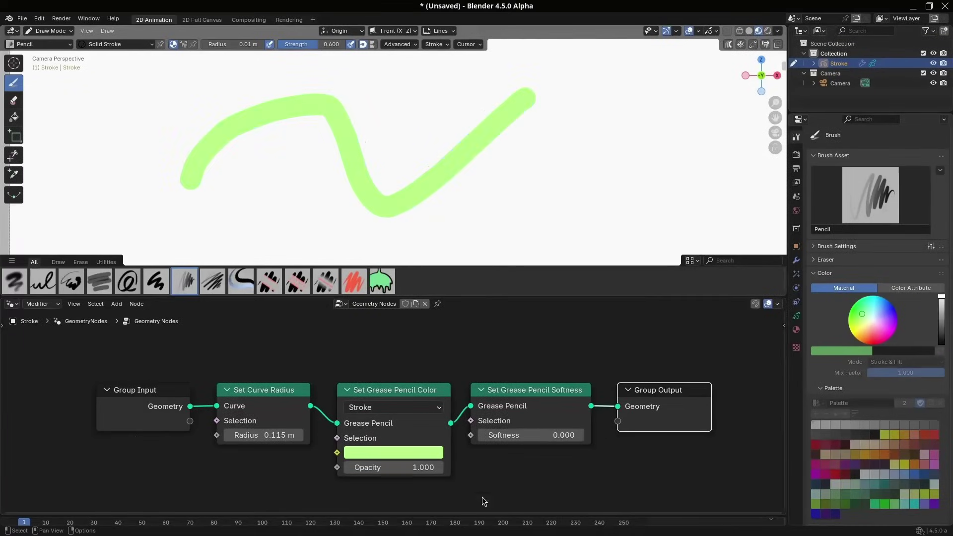
pyautogui.moveTo(392, 468)
pyautogui.mouseDown()
pyautogui.moveTo(327, 468)
pyautogui.moveTo(370, 467)
pyautogui.mouseUp()
pyautogui.moveTo(531, 435); pyautogui.dragTo(553, 435)
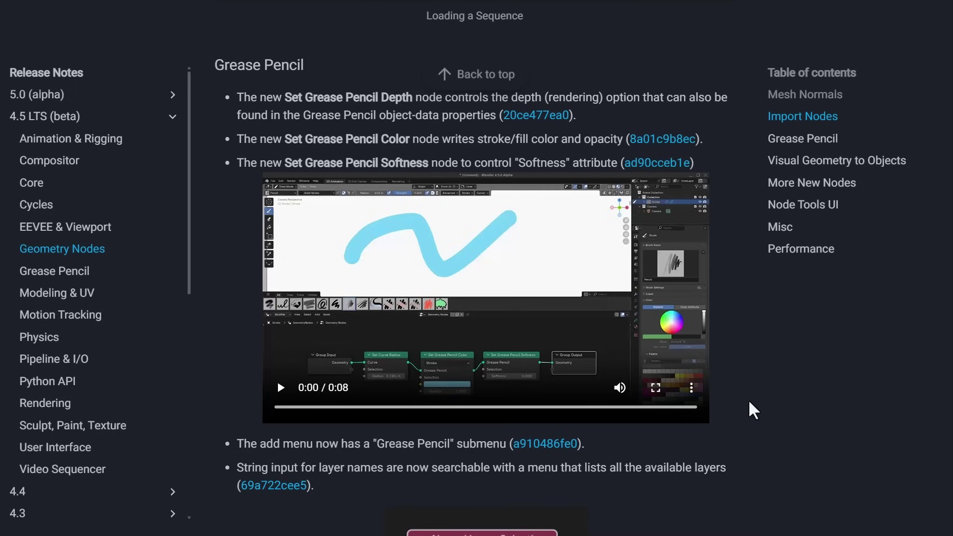
# Scroll the Geometry Nodes notes to More New Nodes, including Instance Bounds and Bit Math
pyautogui.scroll(-20, 749, 399)
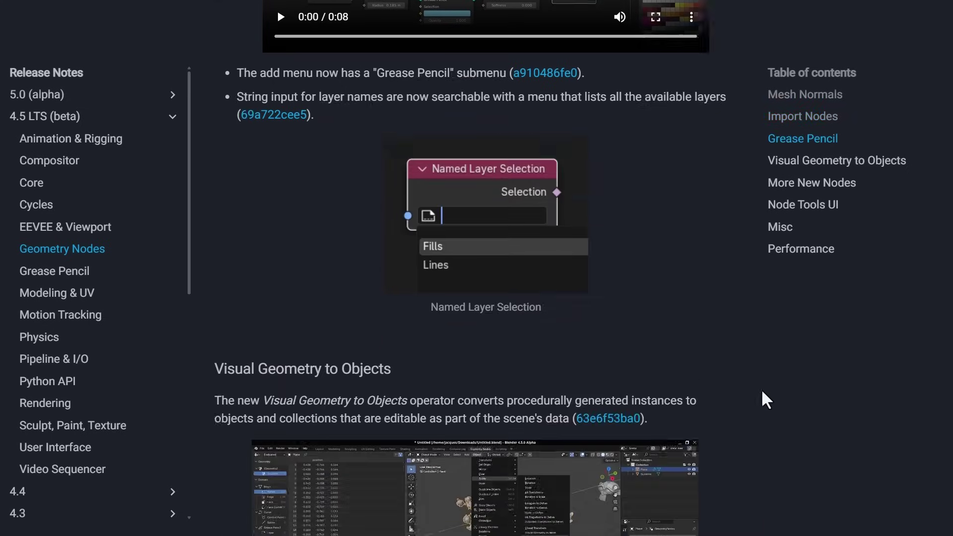
pyautogui.scroll(-3, 771, 395)
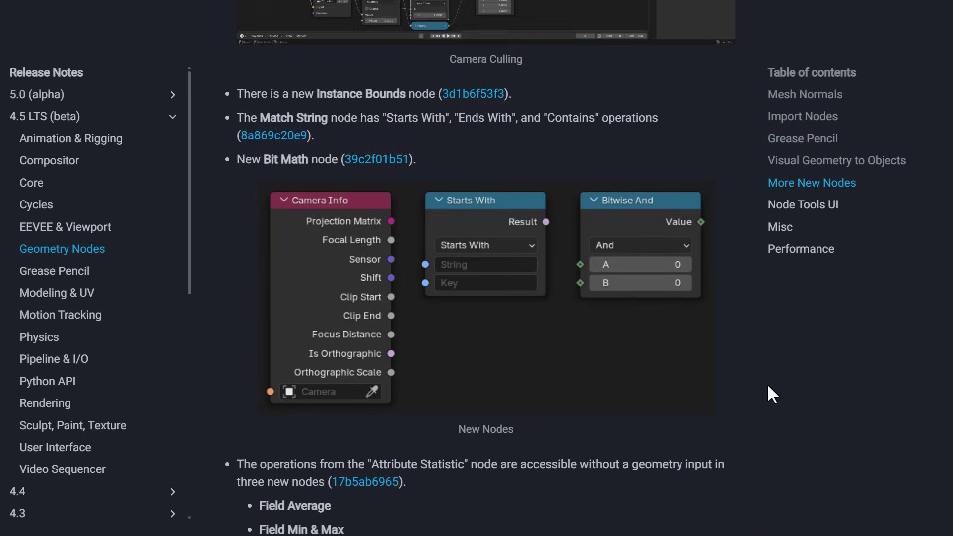
pyautogui.scroll(4, 771, 395)
pyautogui.scroll(-10, 771, 395)
# Move the timeline playhead from frame 10 back to frame 6
pyautogui.scroll(-3, 767, 383)
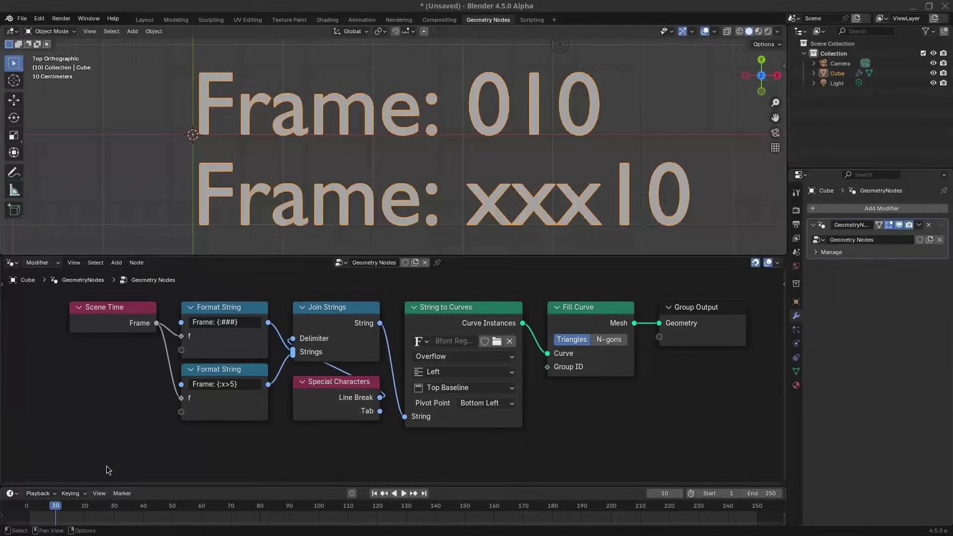
pyautogui.moveTo(55, 504); pyautogui.dragTo(152, 525)
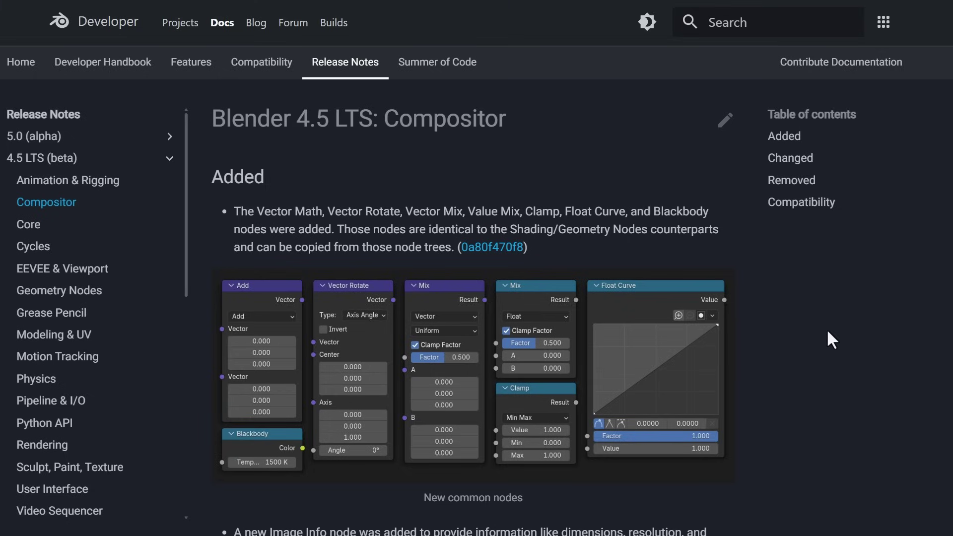
# Scroll the Compositor notes from the new texture nodes to the gizmo examples
pyautogui.scroll(-3, 788, 332)
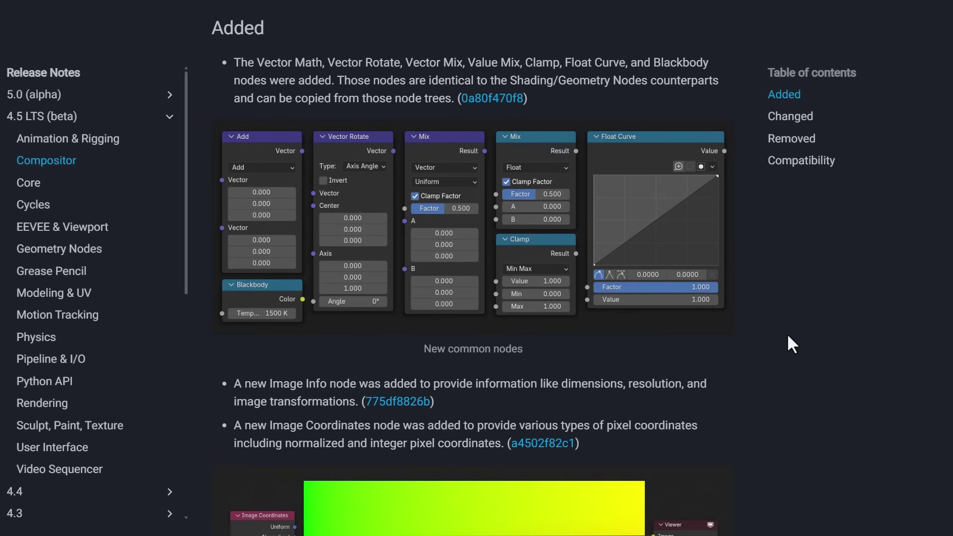
pyautogui.scroll(-5, 788, 336)
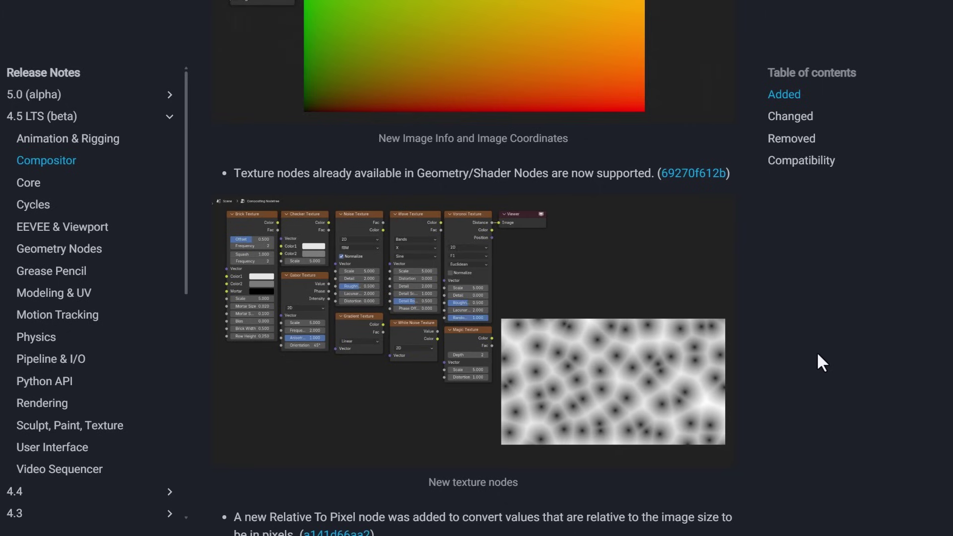
pyautogui.scroll(-3, 817, 352)
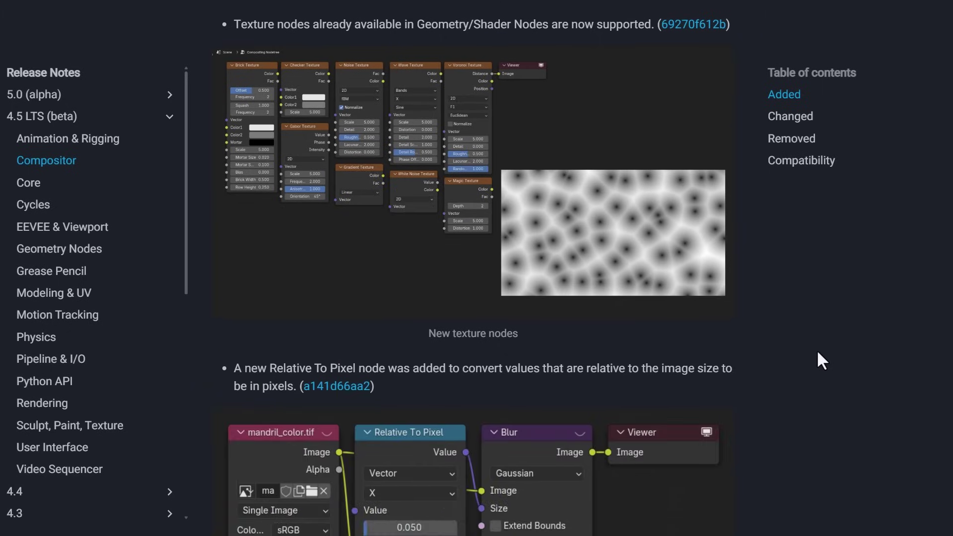
pyautogui.scroll(-5, 818, 353)
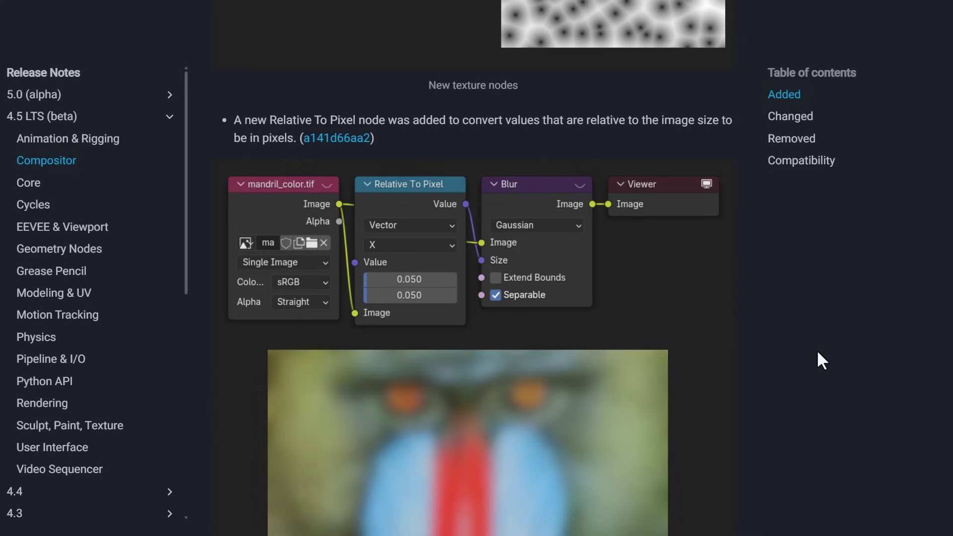
pyautogui.scroll(-10, 818, 352)
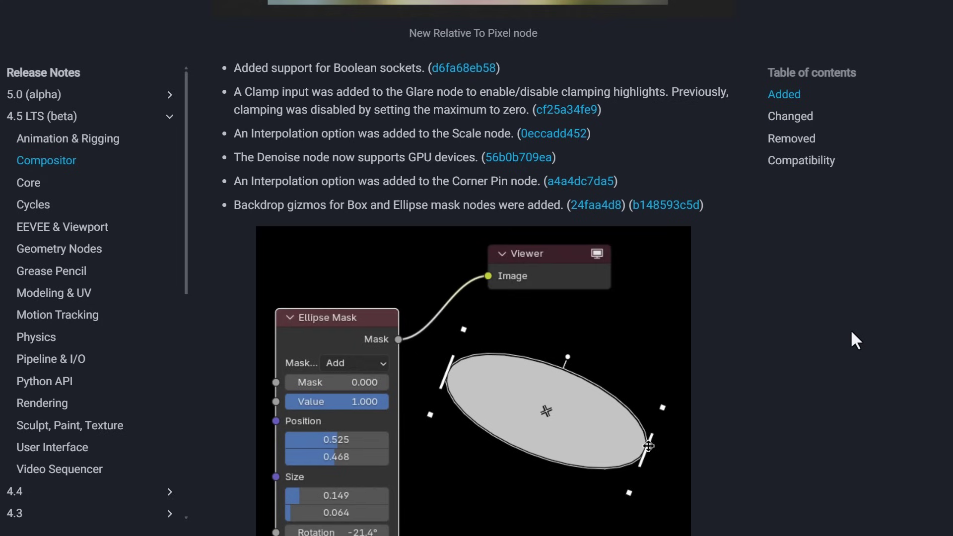
pyautogui.scroll(-3, 852, 332)
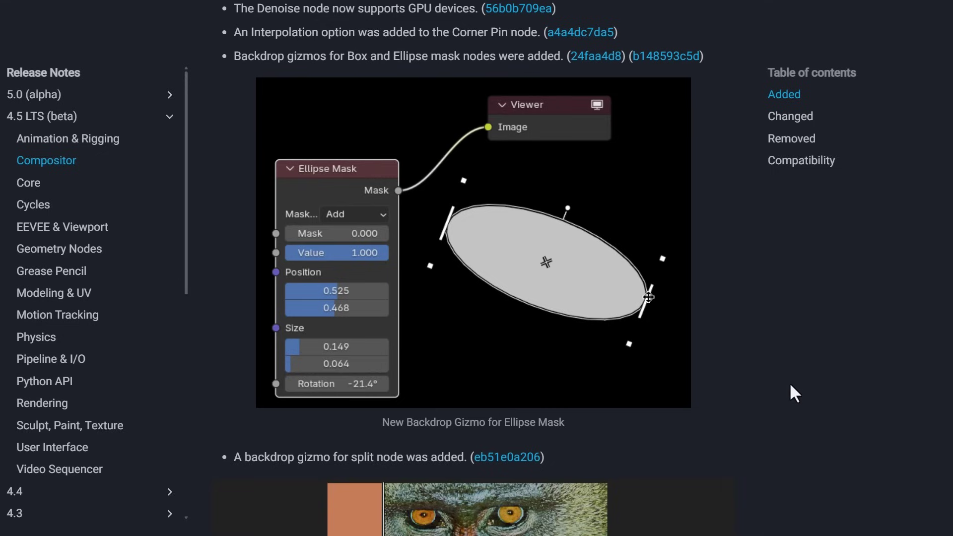
pyautogui.scroll(-3, 790, 385)
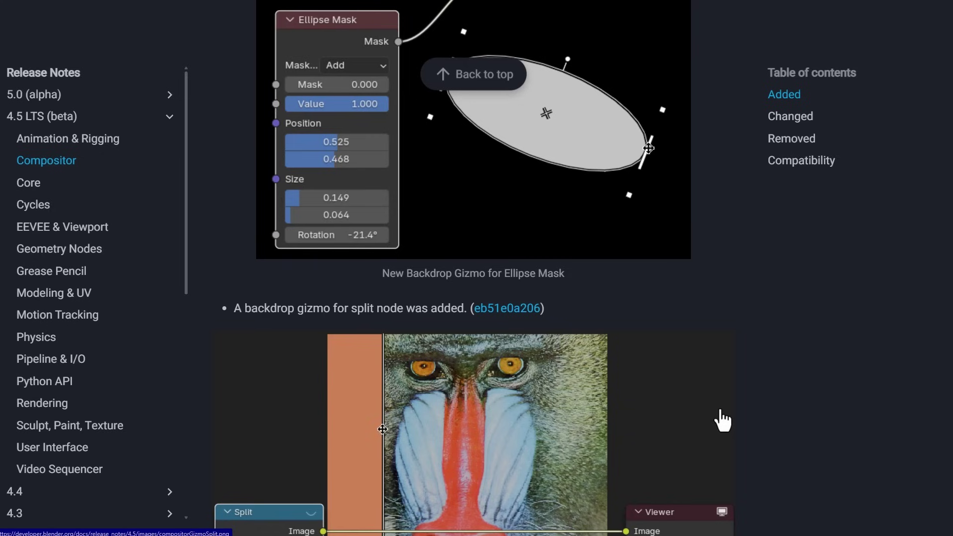
# Continue down to the Changed and Removed lists, including the deprecated Map Value node
pyautogui.scroll(-5, 722, 421)
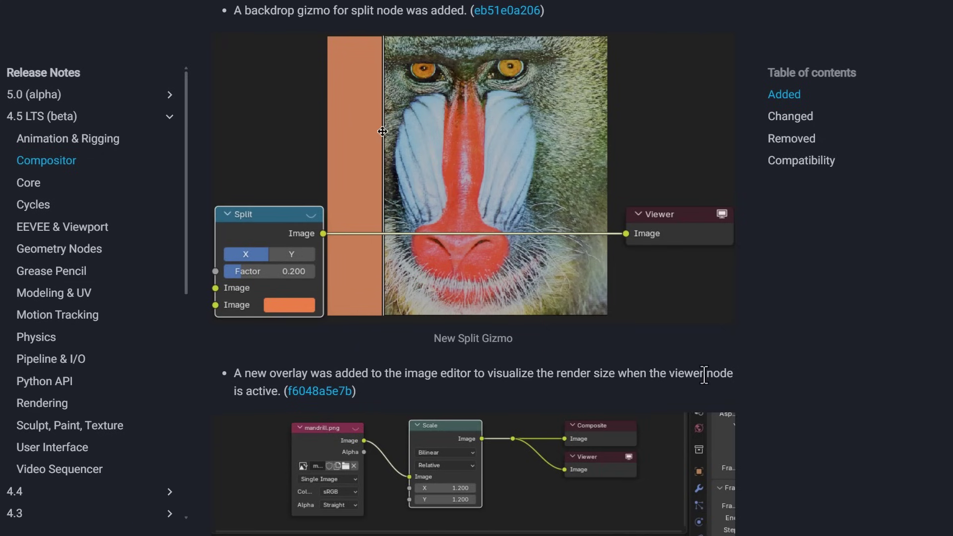
pyautogui.scroll(-4, 715, 521)
pyautogui.scroll(-7, 770, 392)
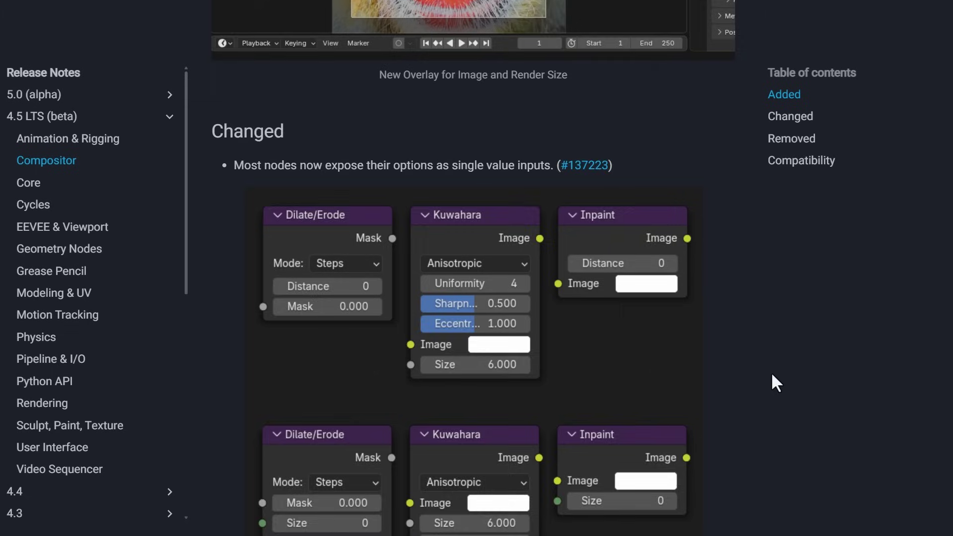
pyautogui.scroll(7, 773, 376)
pyautogui.scroll(2, 772, 376)
pyautogui.scroll(-3, 773, 376)
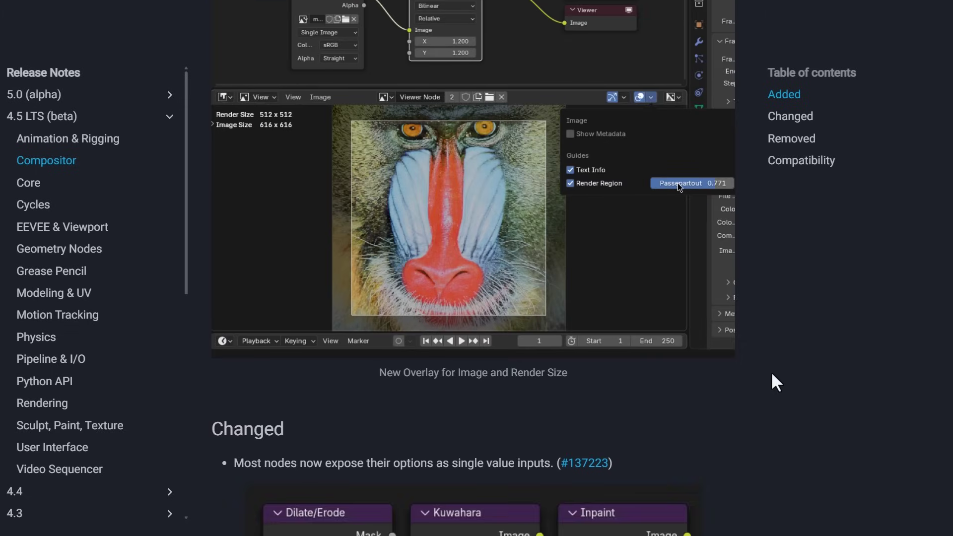
pyautogui.scroll(1, 772, 374)
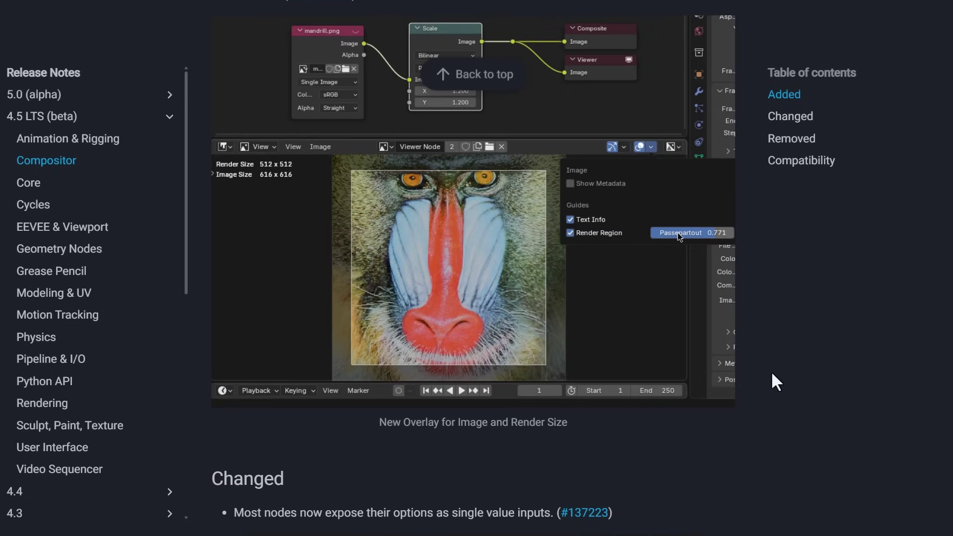
pyautogui.scroll(-9, 772, 374)
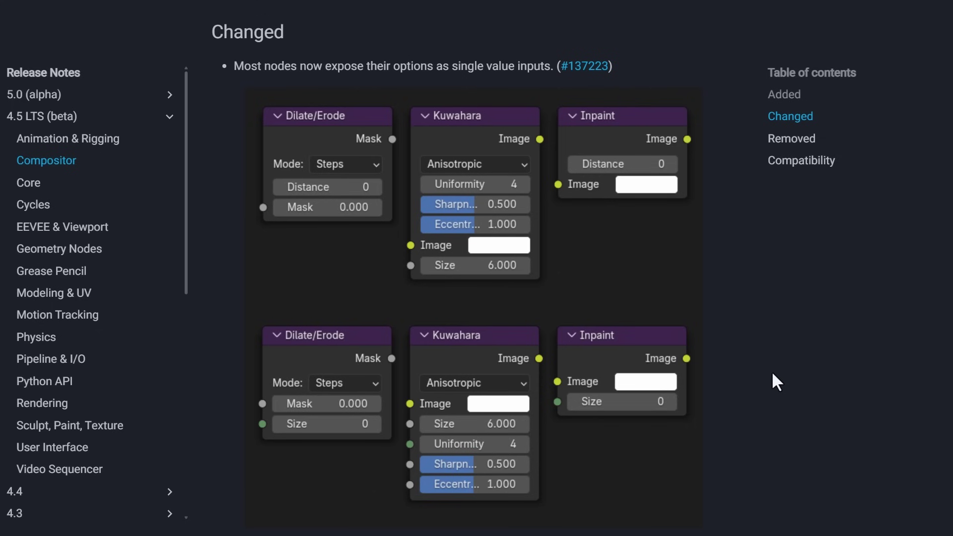
pyautogui.scroll(-8, 773, 375)
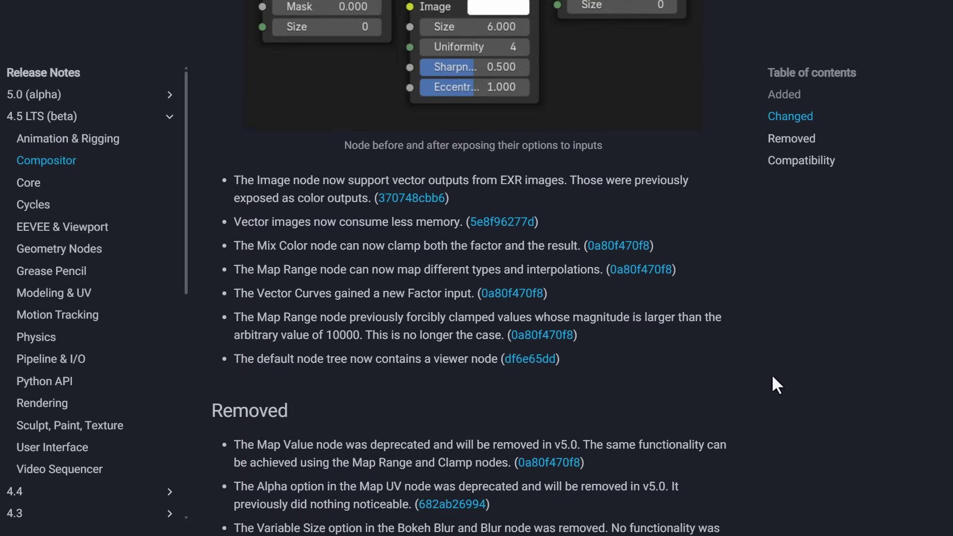
pyautogui.scroll(-11, 773, 376)
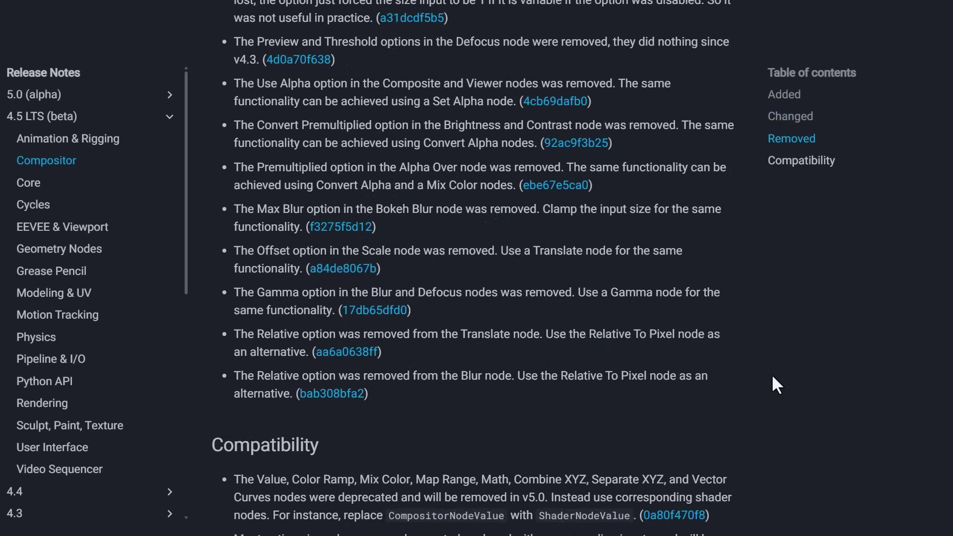
pyautogui.scroll(10, 772, 377)
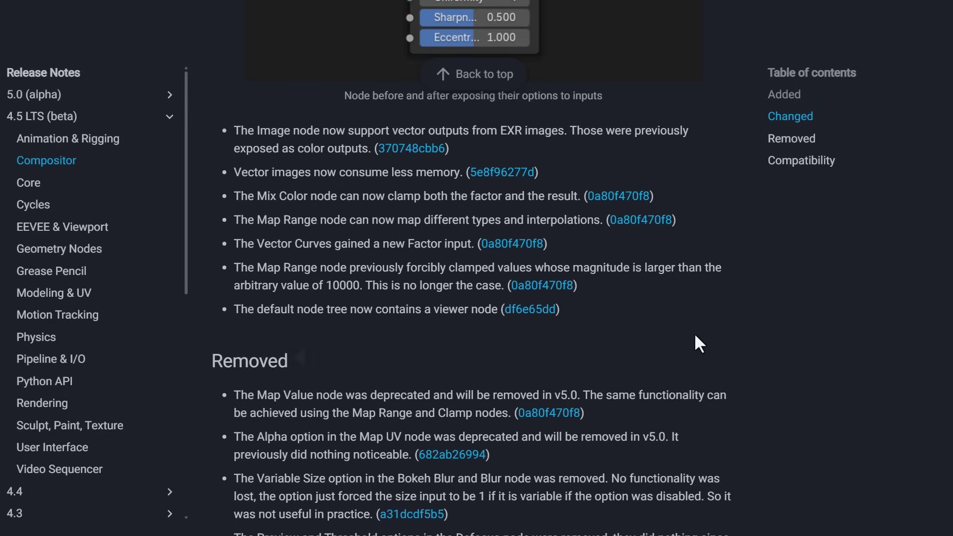
# Open the 4.5 LTS (beta) release notes and scroll to Compatibility, covering the Intel macOS and Big Endian deprecations
pyautogui.click(20, 120)
pyautogui.scroll(-9, 571, 403)
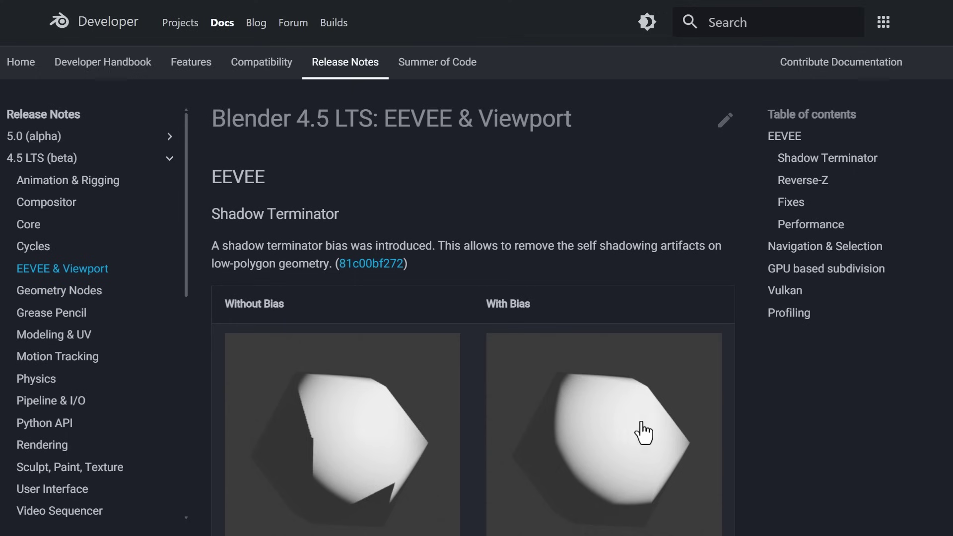
# Scroll the EEVEE & Viewport release notes to the Vulkan and Profiling sections
pyautogui.scroll(-15, 641, 422)
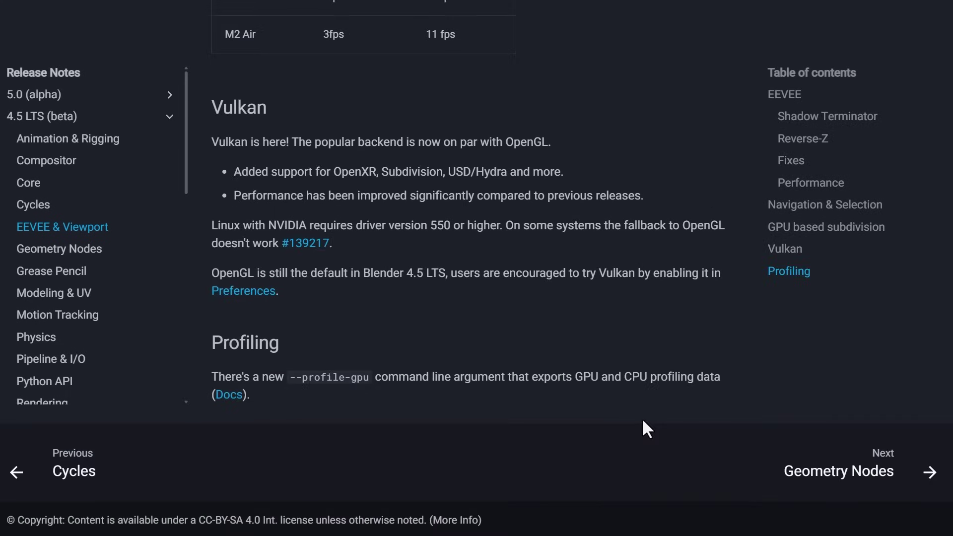
pyautogui.scroll(1, 643, 421)
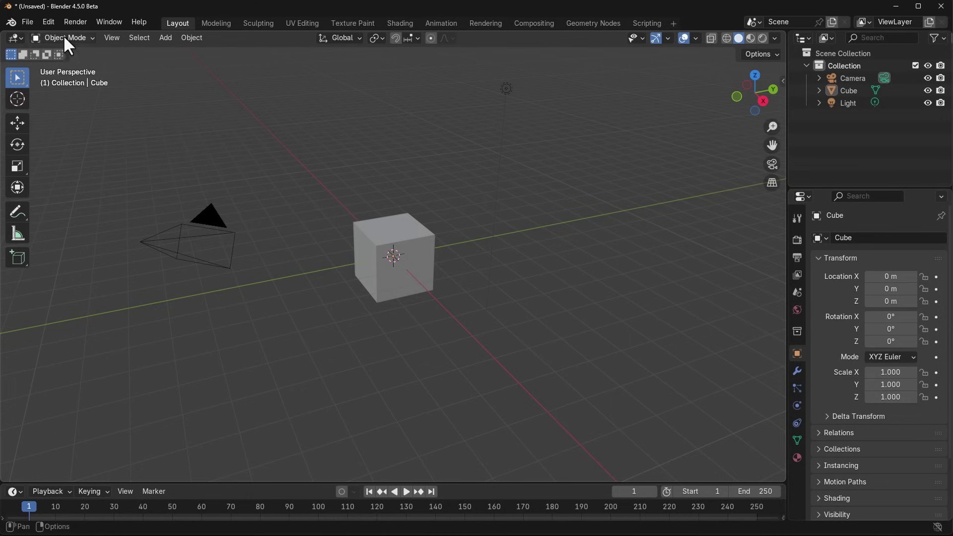
# In Edit > Preferences > System, set Display Graphics Backend to Vulkan and save the preferences
pyautogui.click(48, 22)
pyautogui.click(107, 180)
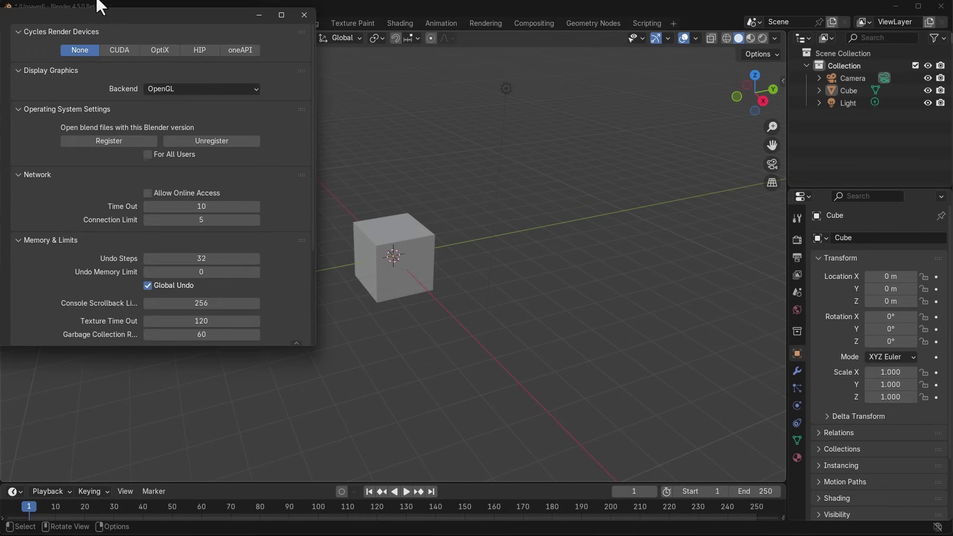
pyautogui.moveTo(96, 17); pyautogui.dragTo(402, 56)
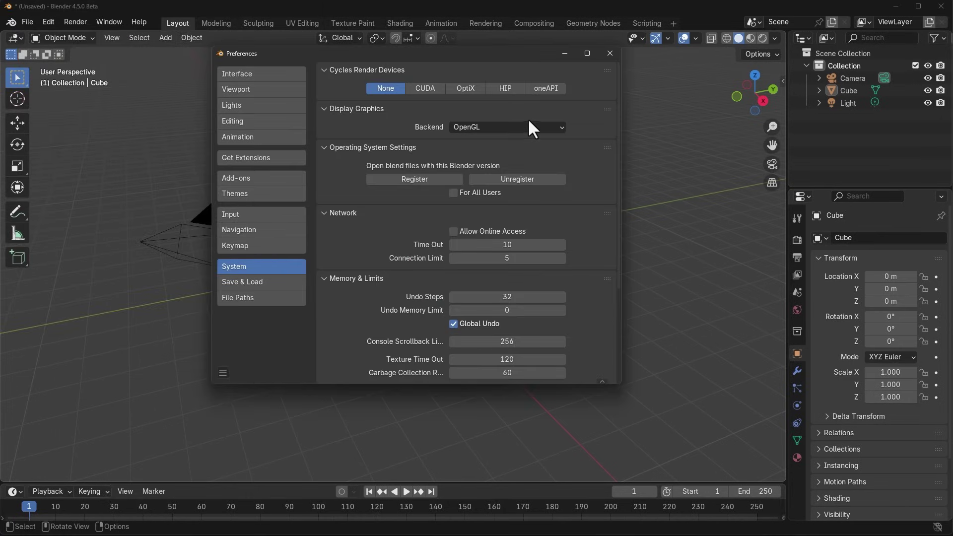
pyautogui.click(508, 128)
pyautogui.click(481, 156)
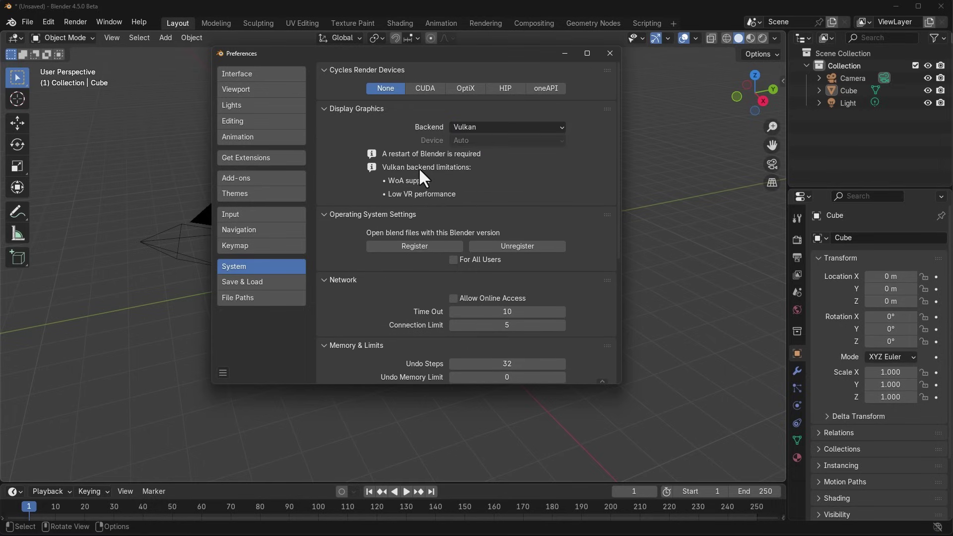
pyautogui.click(223, 373)
pyautogui.click(258, 337)
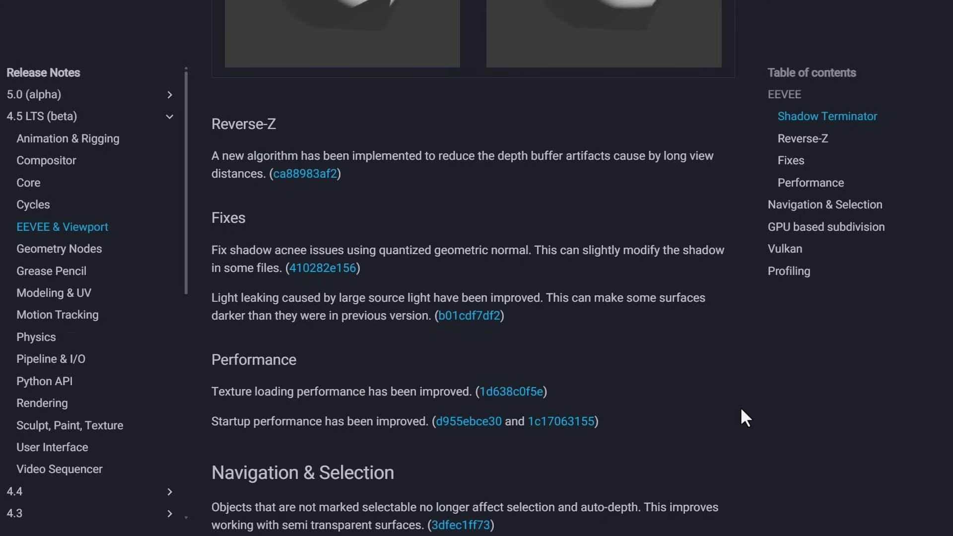
# Scroll further down the EEVEE & Viewport notes past the Reverse-Z, Fixes and Performance sections
pyautogui.scroll(-4, 741, 410)
pyautogui.scroll(-5, 749, 400)
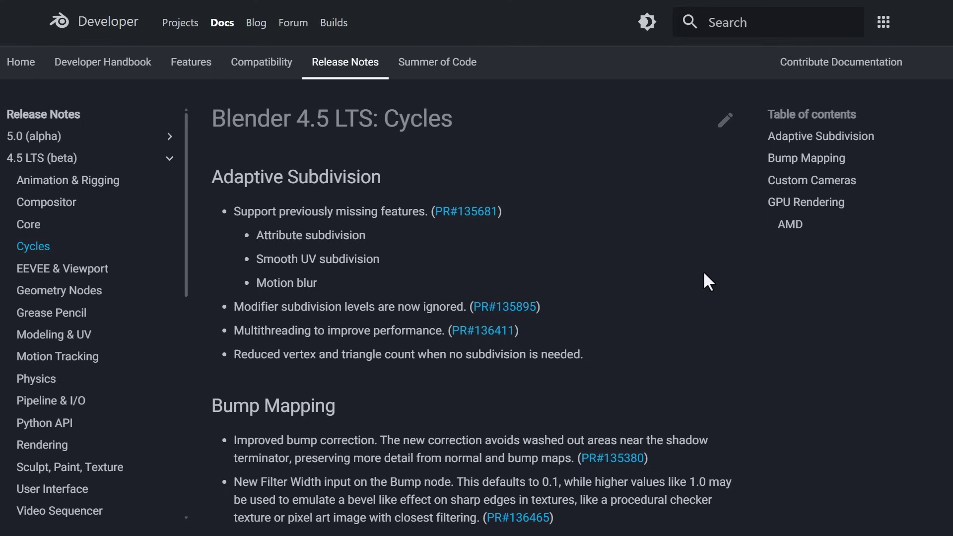
# Scroll down the Cycles notes past the Adaptive Subdivision and Bump Mapping sections
pyautogui.scroll(-2, 704, 274)
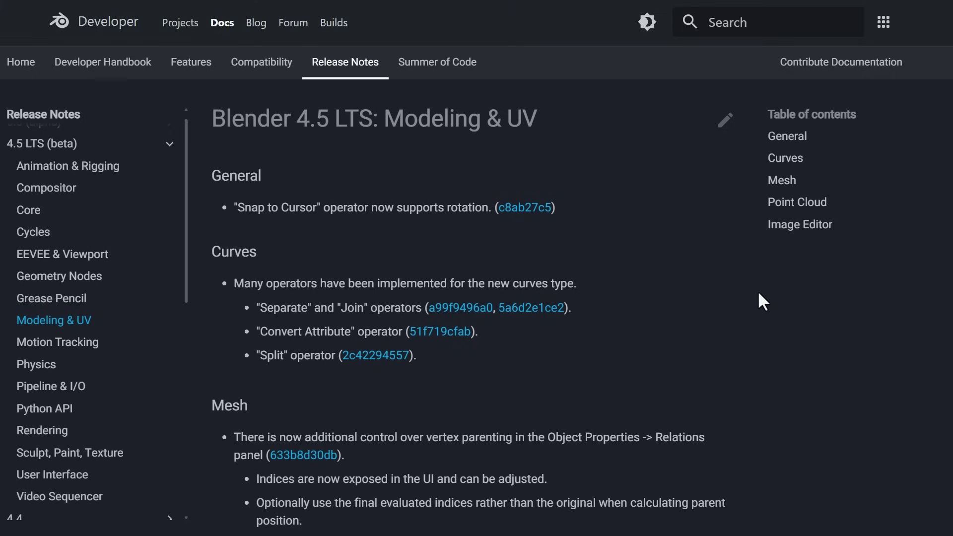
# Scroll the Modeling & UV notes down to the Point Cloud and Image Editor sections
pyautogui.scroll(-12, 739, 301)
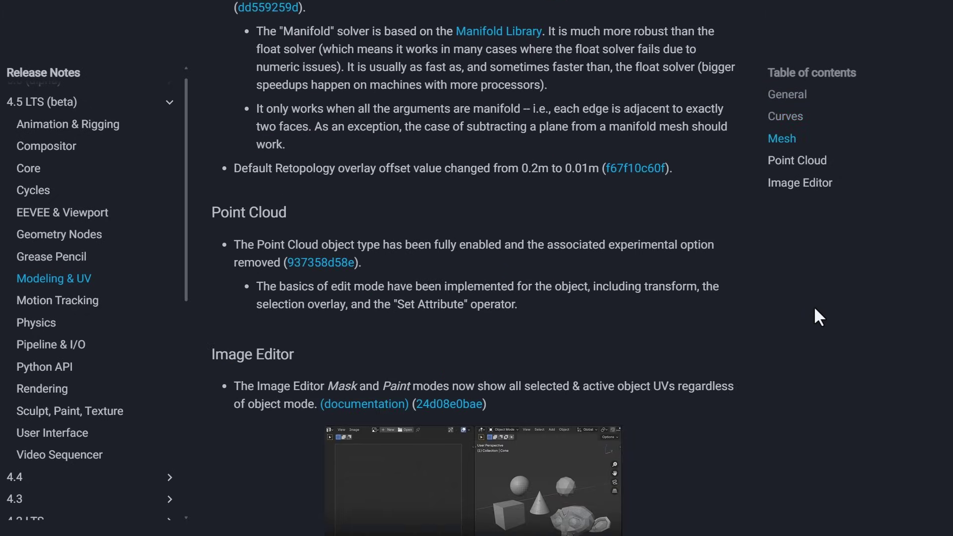
pyautogui.scroll(-5, 819, 316)
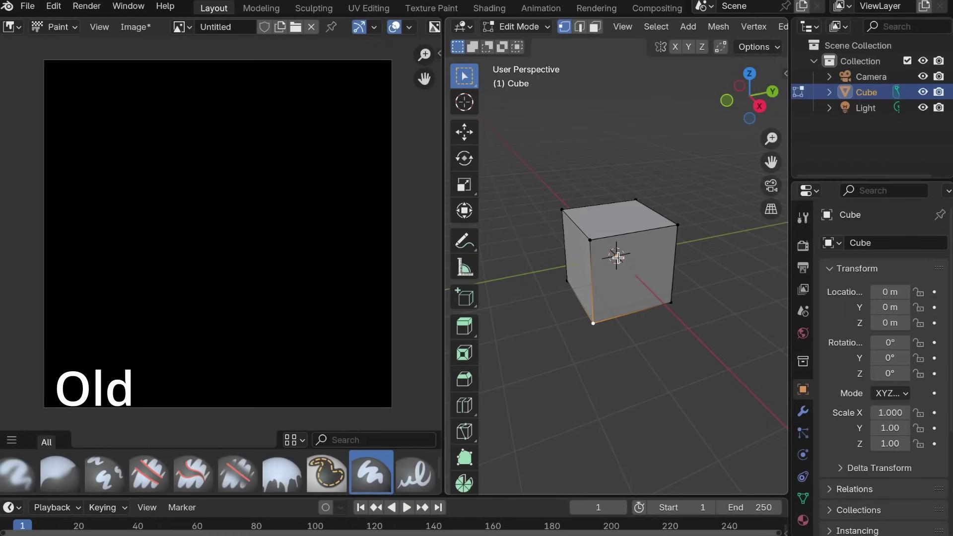
# Show the cube's UVs, lower UV Face Opacity, then select Suzanne and preview her UVs in edit mode
pyautogui.press('a')
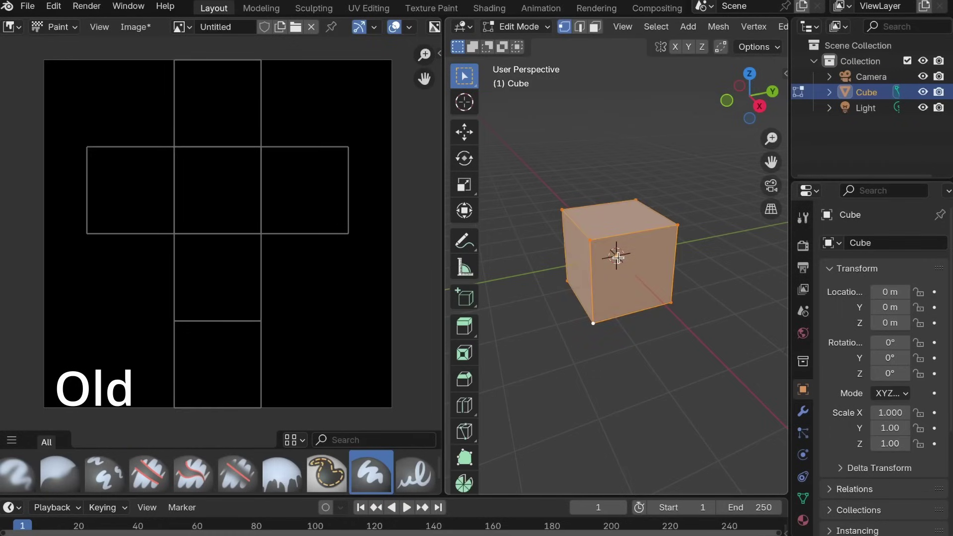
pyautogui.press('Tab')
pyautogui.press('Tab')
pyautogui.press('Tab')
pyautogui.press('Tab')
pyautogui.press('Tab')
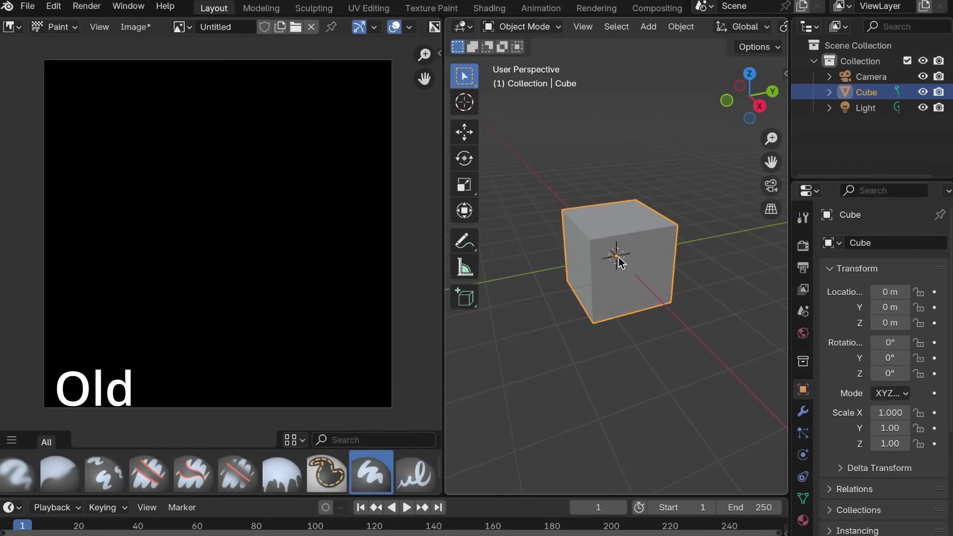
pyautogui.click(461, 36)
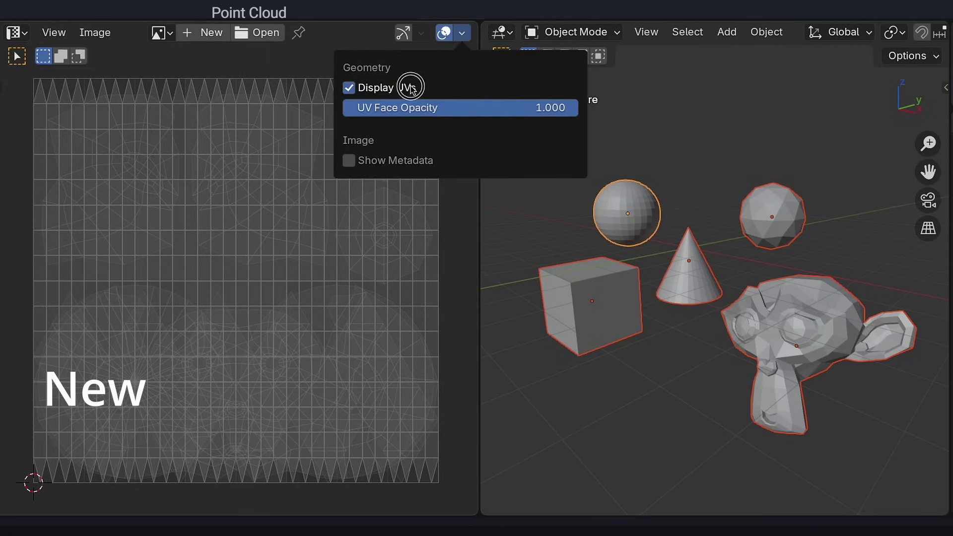
pyautogui.moveTo(546, 108); pyautogui.dragTo(317, 108)
pyautogui.click(737, 297)
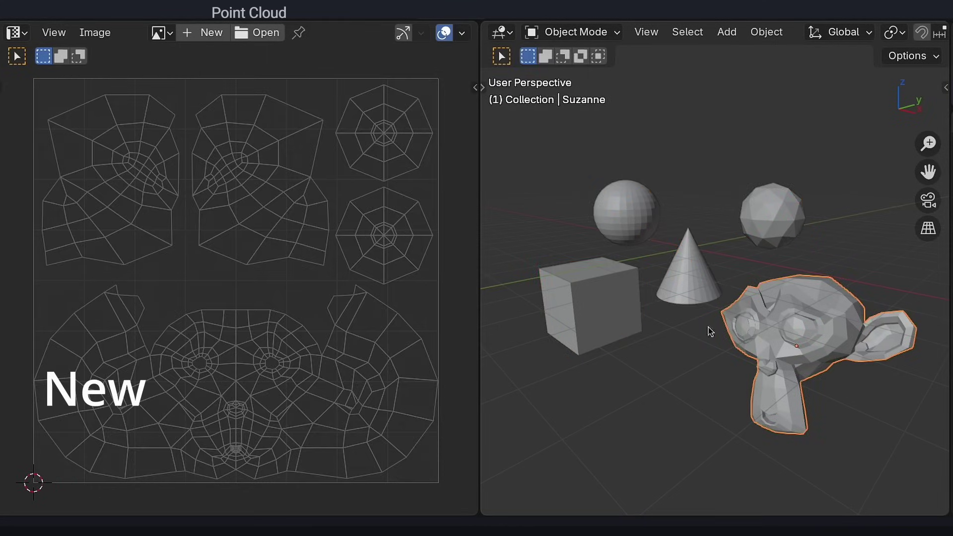
pyautogui.press('Tab')
pyautogui.press('Tab')
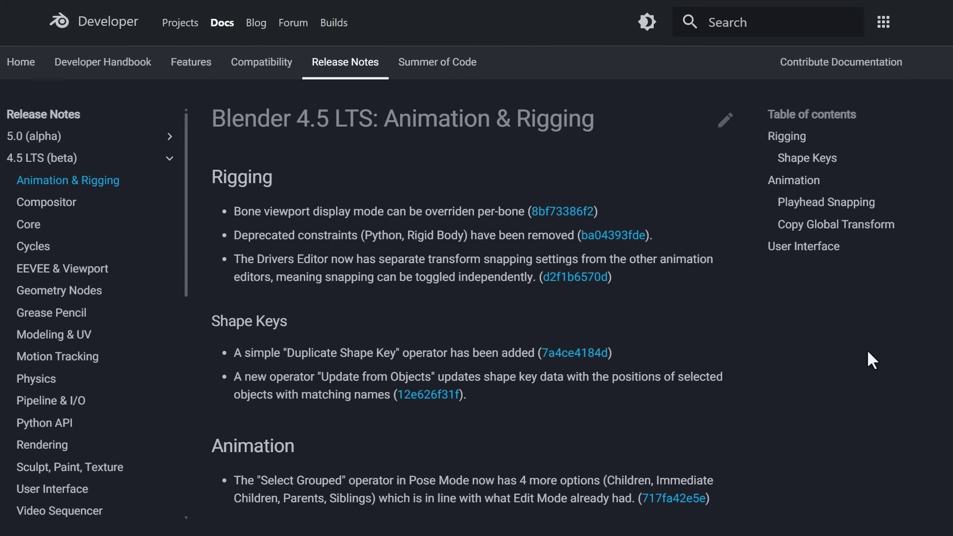
# Scroll the Animation & Rigging notes past Playhead Snapping to Copy Global Transform and User Interface
pyautogui.scroll(-3, 875, 359)
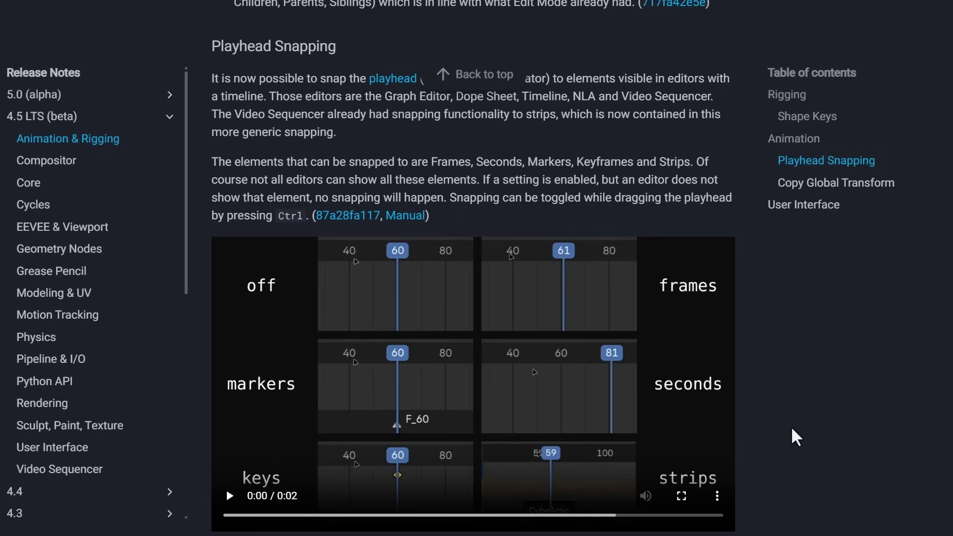
pyautogui.scroll(-3, 791, 426)
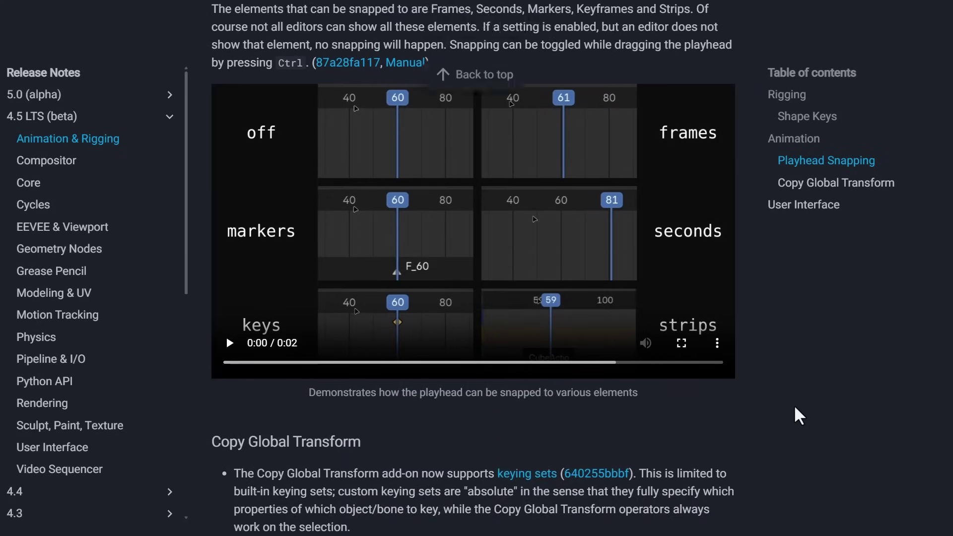
pyautogui.scroll(2, 795, 408)
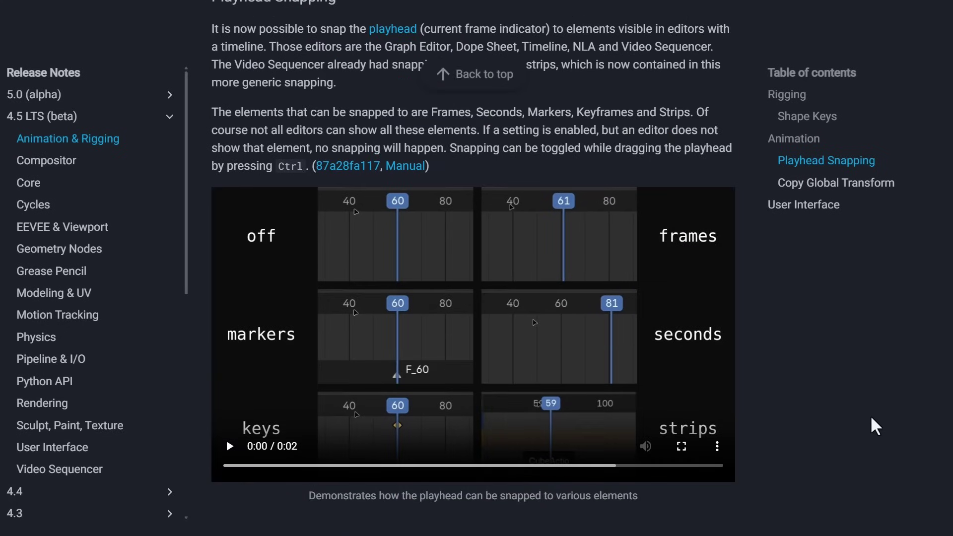
pyautogui.scroll(-8, 871, 415)
pyautogui.scroll(4, 830, 434)
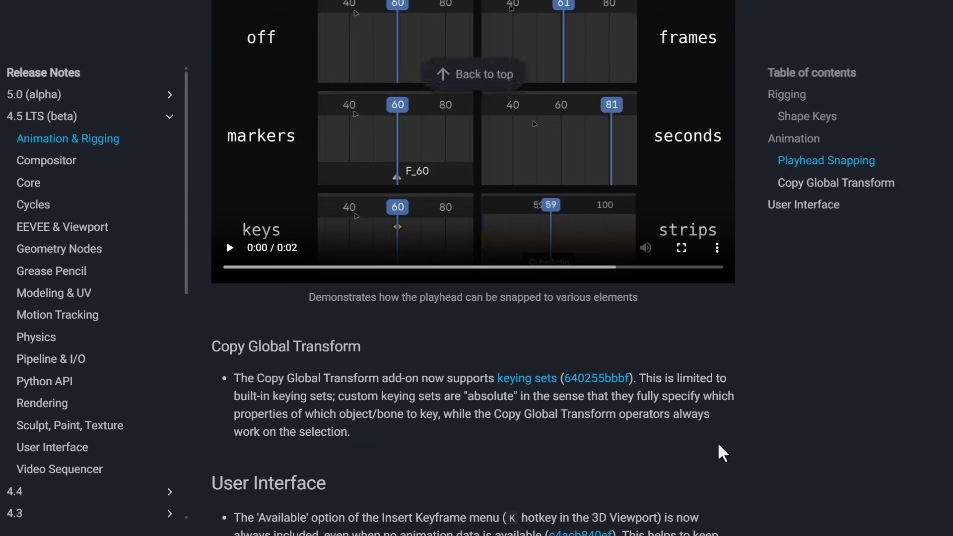
pyautogui.scroll(-2, 719, 451)
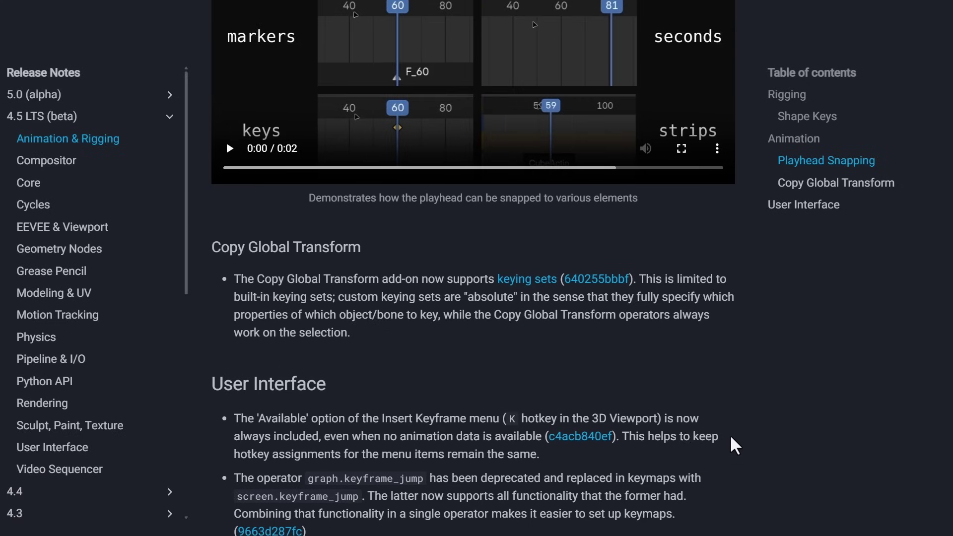
pyautogui.scroll(-1, 775, 417)
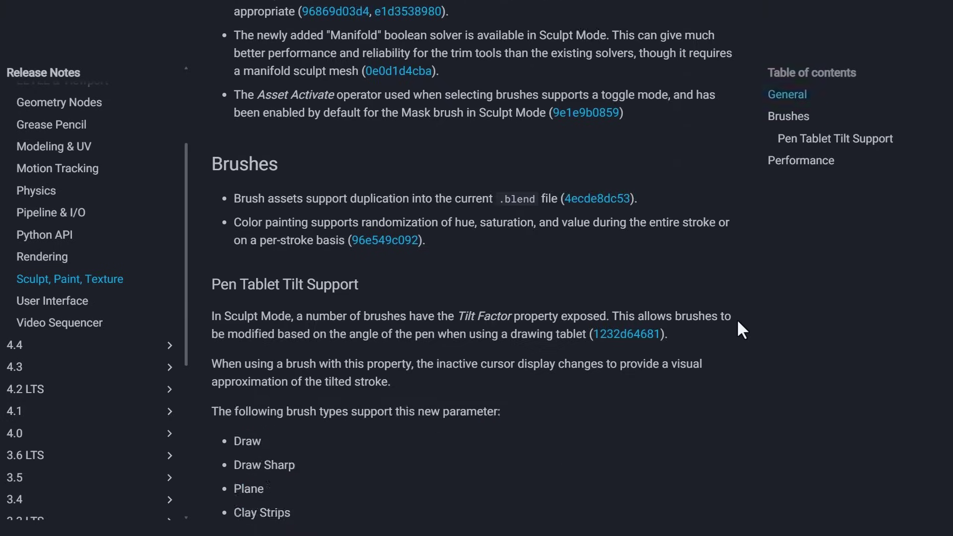
# Scroll back and forth through the Sculpt, Paint, Texture notes on pen tablet tilt and performance
pyautogui.scroll(-5, 738, 322)
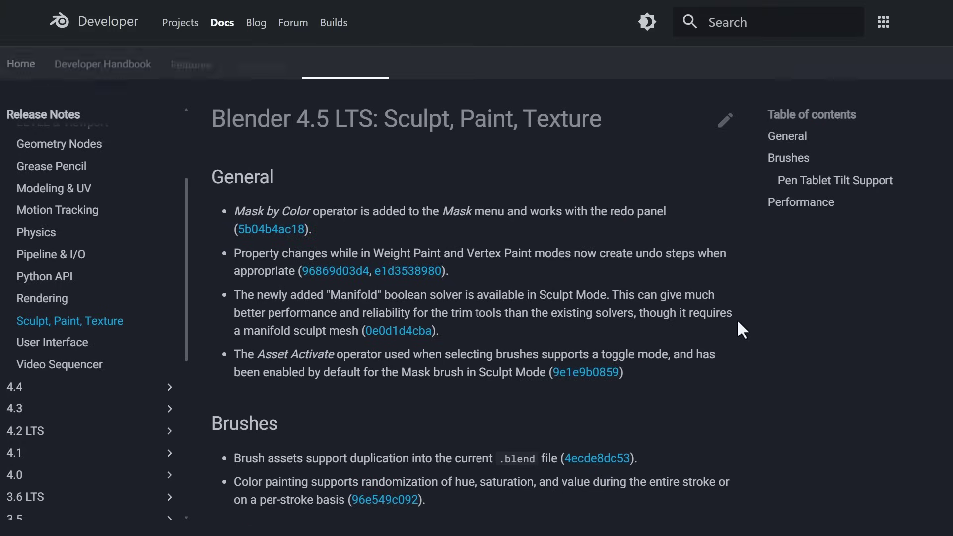
pyautogui.scroll(-8, 738, 322)
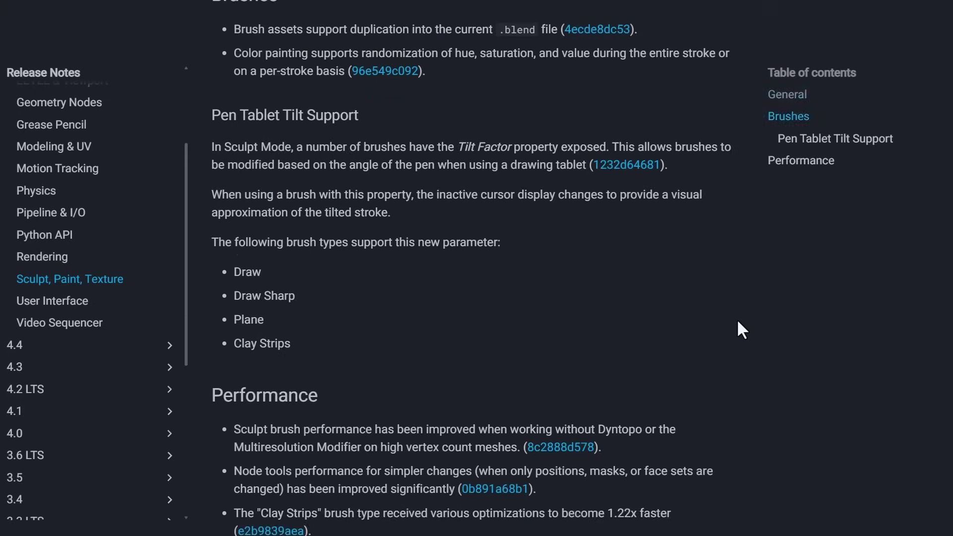
pyautogui.scroll(-3, 738, 321)
pyautogui.scroll(1, 739, 323)
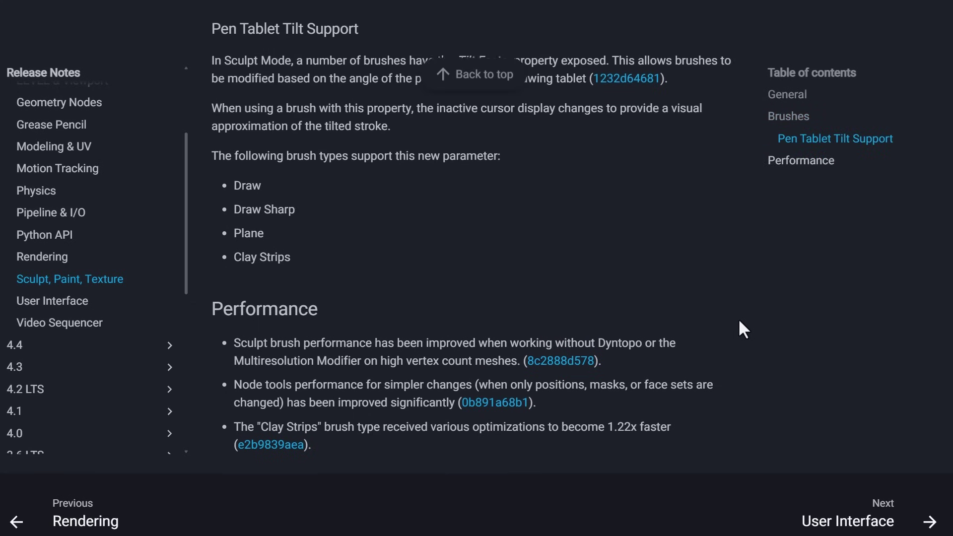
pyautogui.scroll(2, 740, 321)
pyautogui.scroll(1, 739, 322)
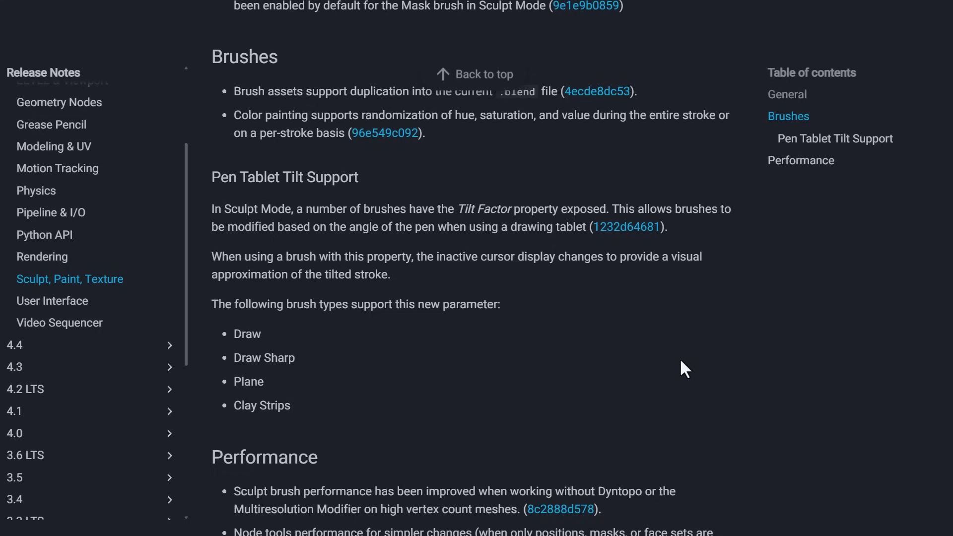
pyautogui.scroll(-3, 674, 350)
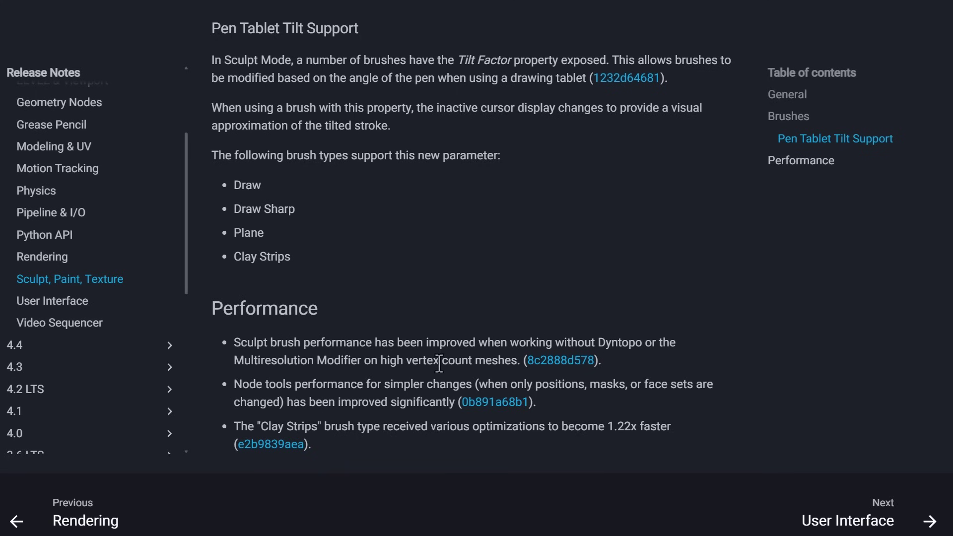
pyautogui.scroll(10, 447, 344)
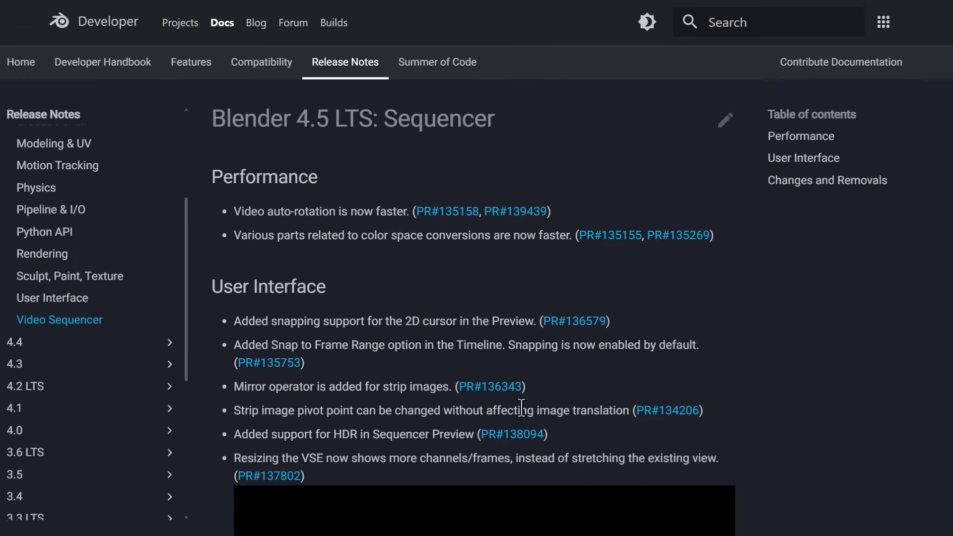
pyautogui.scroll(-2, 807, 332)
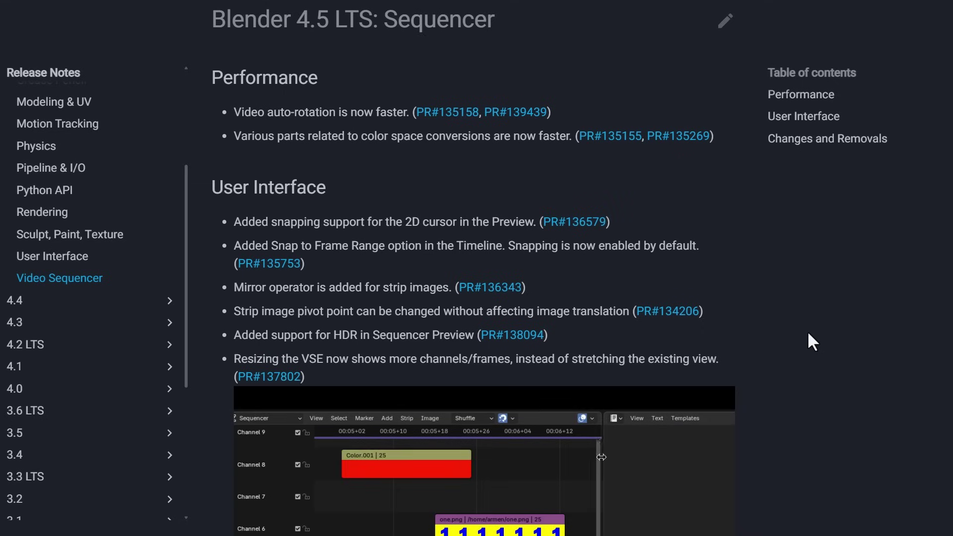
pyautogui.scroll(-9, 812, 346)
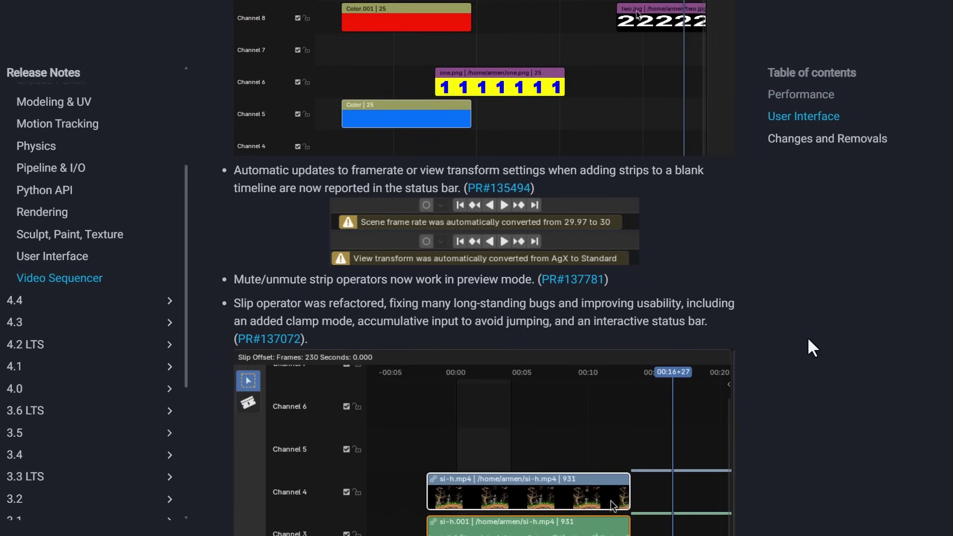
pyautogui.scroll(-8, 809, 335)
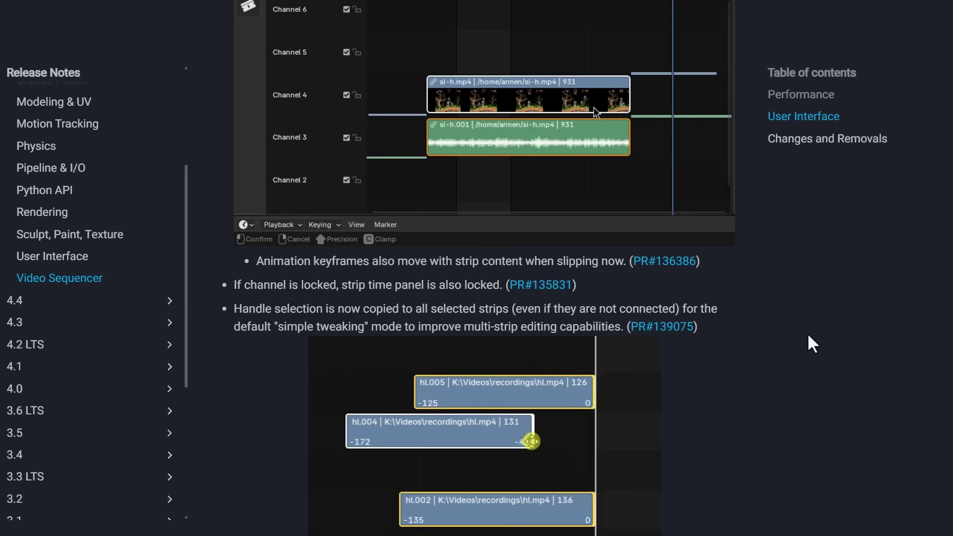
pyautogui.scroll(-3, 784, 438)
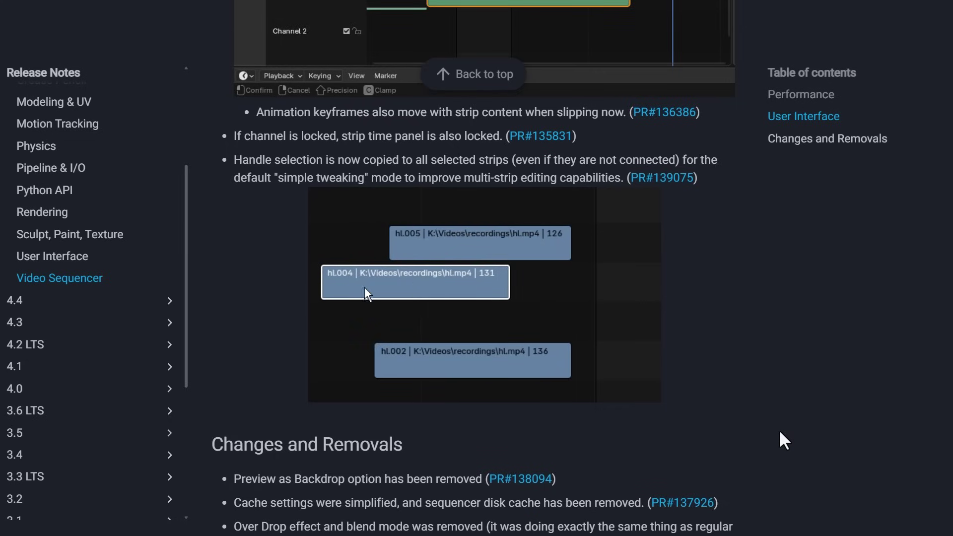
pyautogui.scroll(-4, 779, 432)
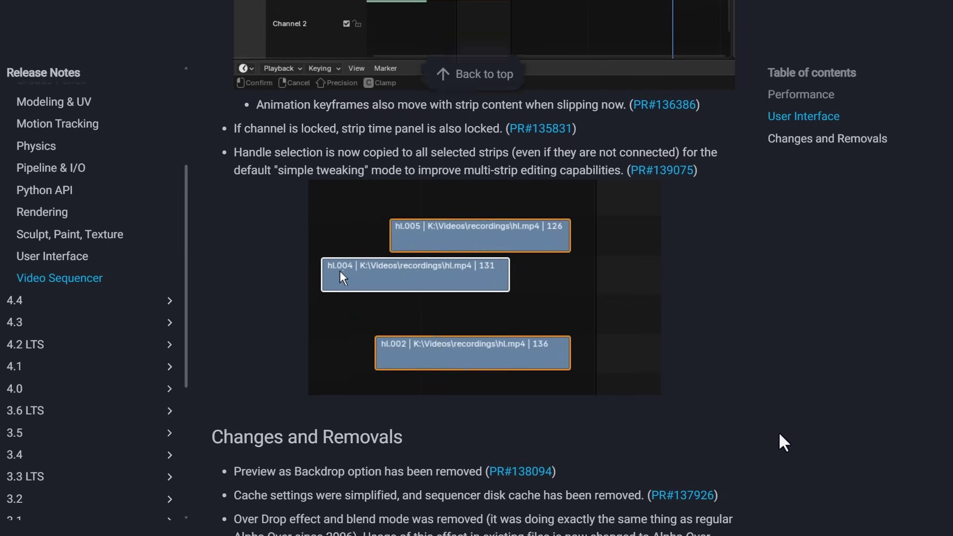
pyautogui.scroll(-3, 779, 434)
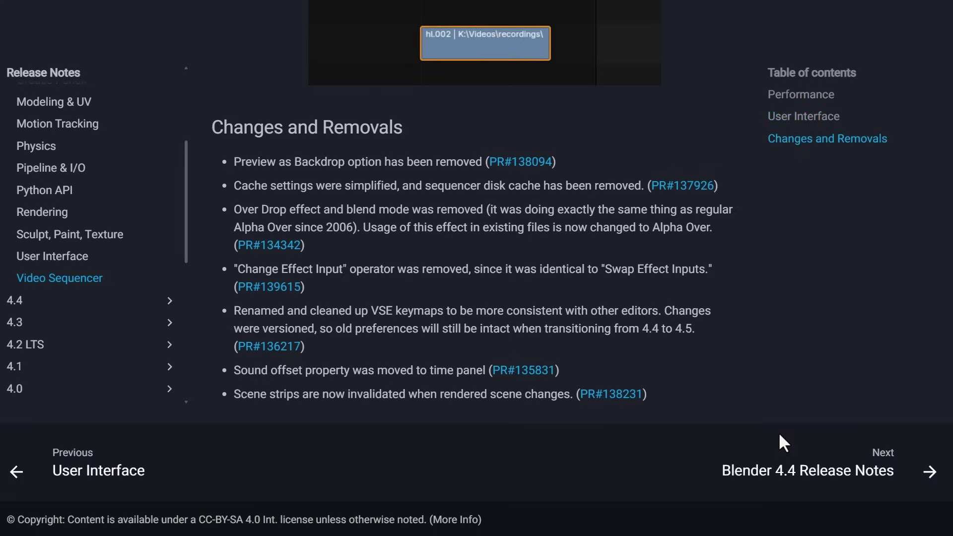
pyautogui.scroll(15, 780, 432)
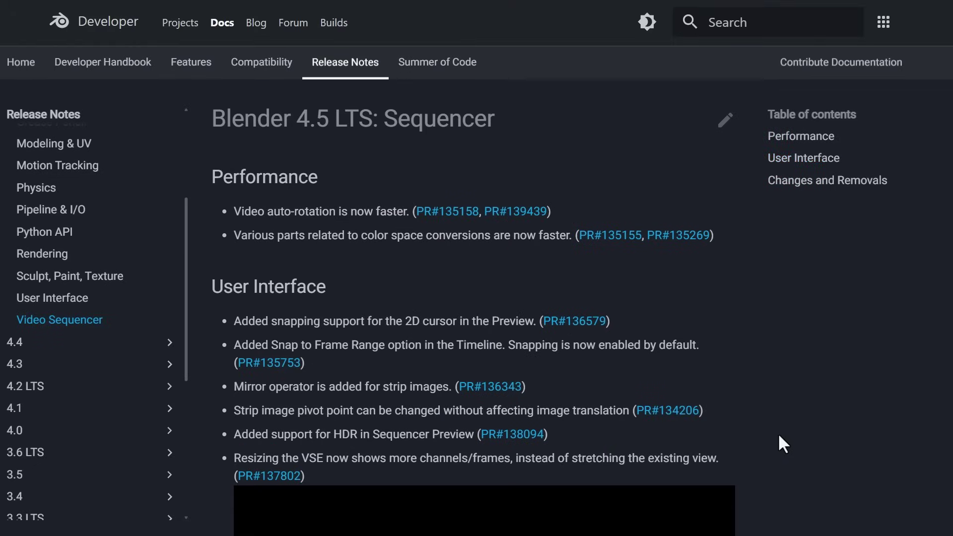
# Go back to the Pipeline & I/O notes, scroll through USD, glTF, FBX, SVG and image formats, and return to the top
pyautogui.hotkey('alt', 'Left')
pyautogui.scroll(-8, 779, 385)
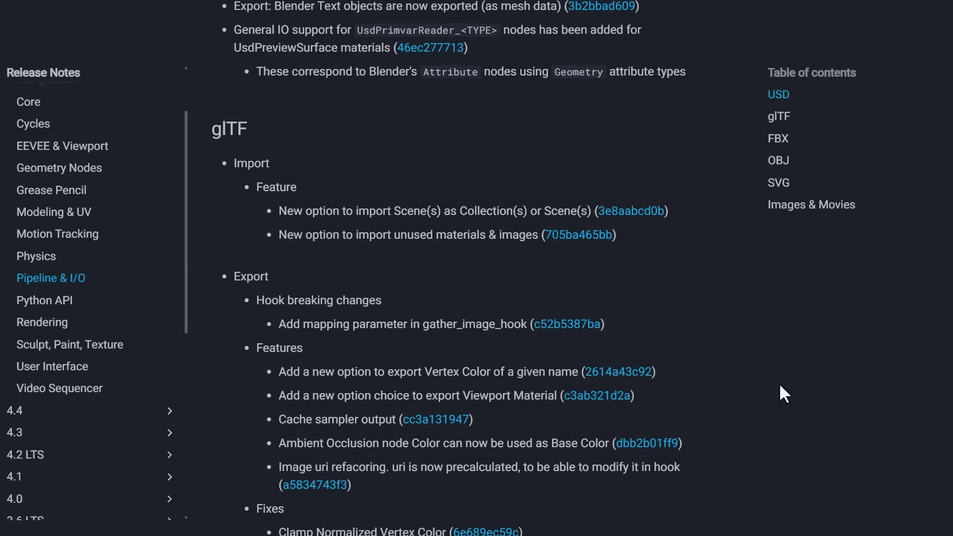
pyautogui.scroll(-9, 697, 343)
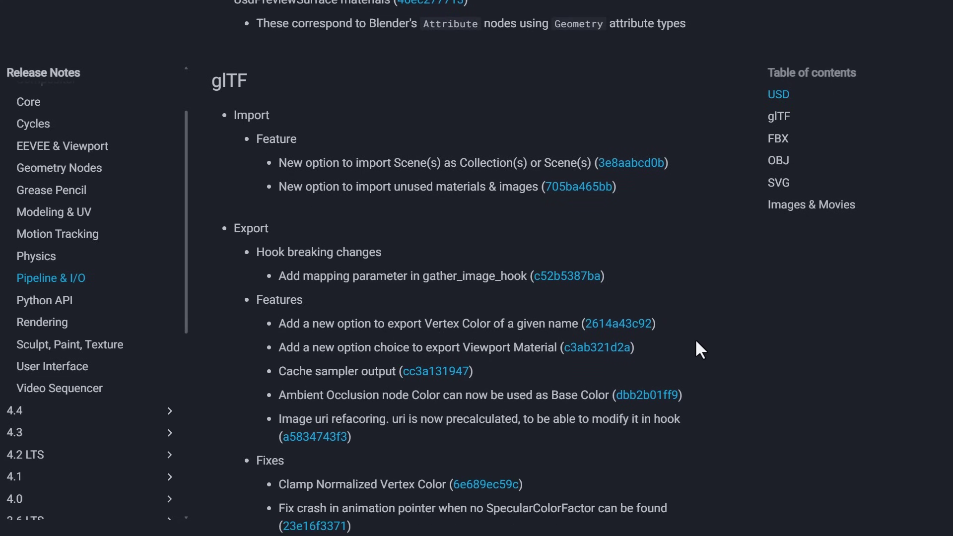
pyautogui.scroll(-20, 697, 343)
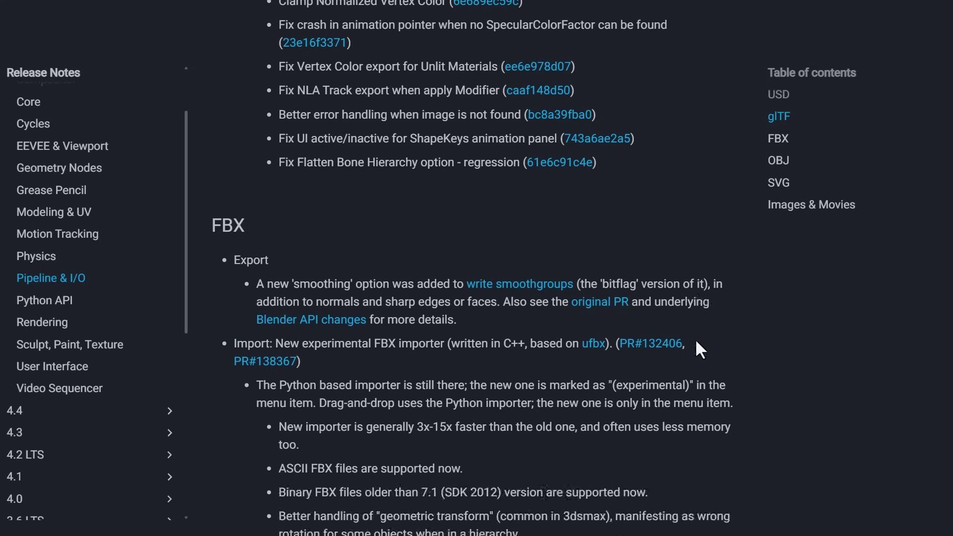
pyautogui.scroll(-5, 697, 342)
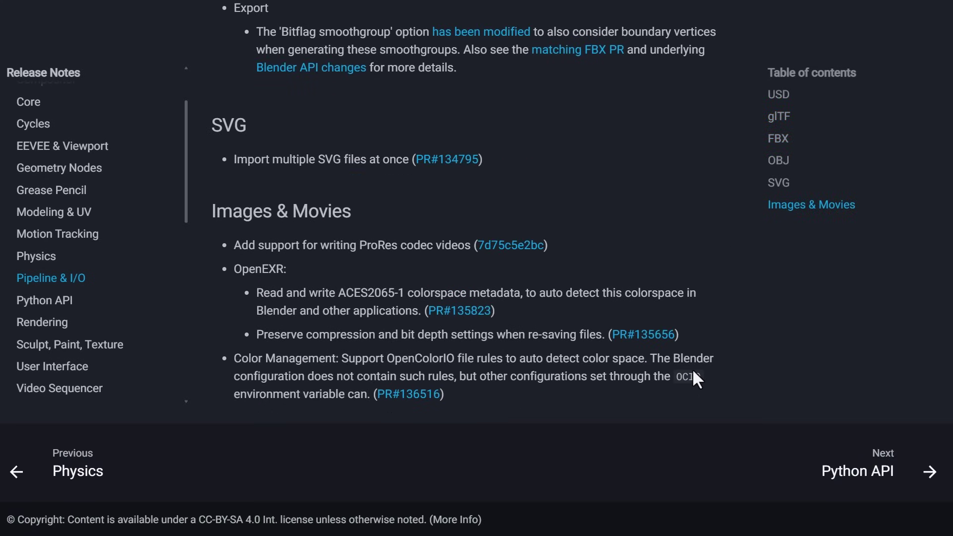
pyautogui.press('Home')
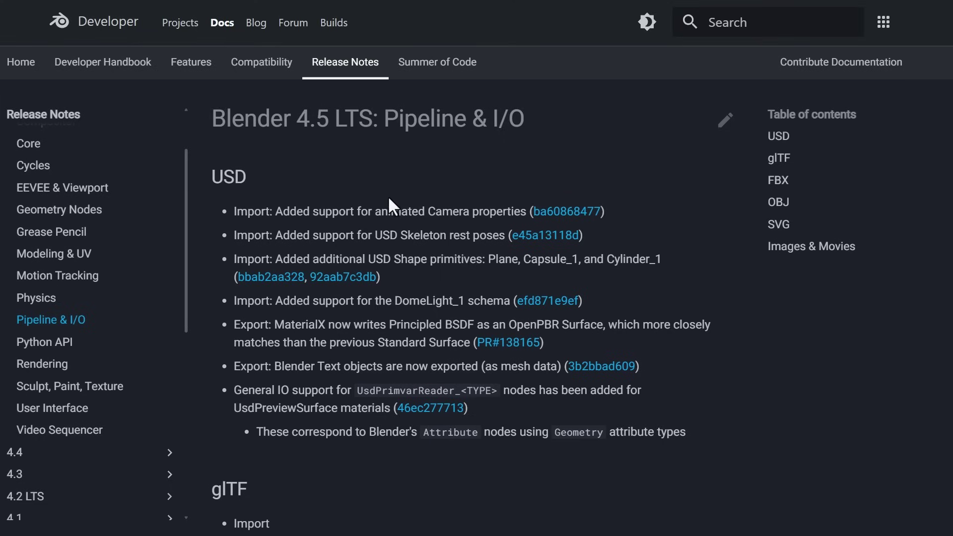
# Browse the 4.5 LTS Physics and Motion Tracking release notes
pyautogui.click(42, 303)
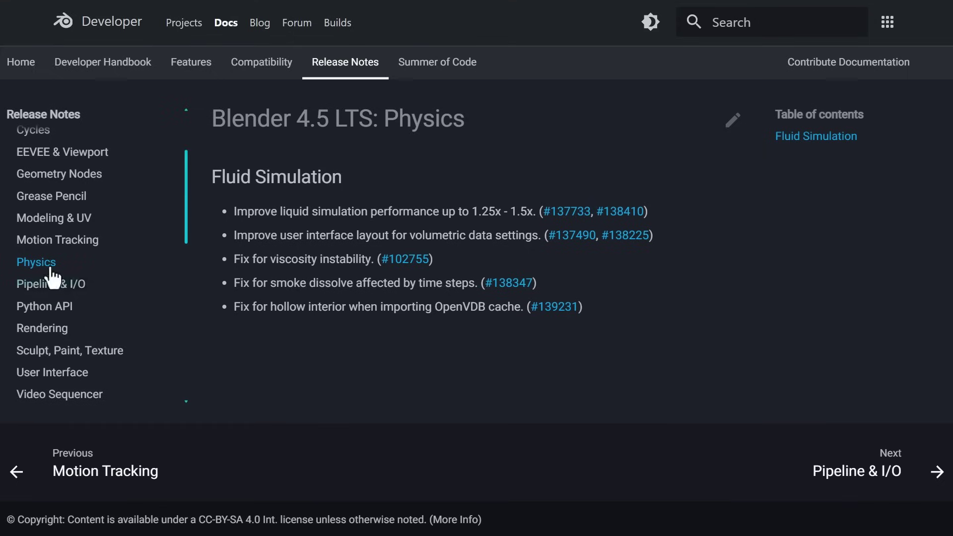
pyautogui.click(29, 243)
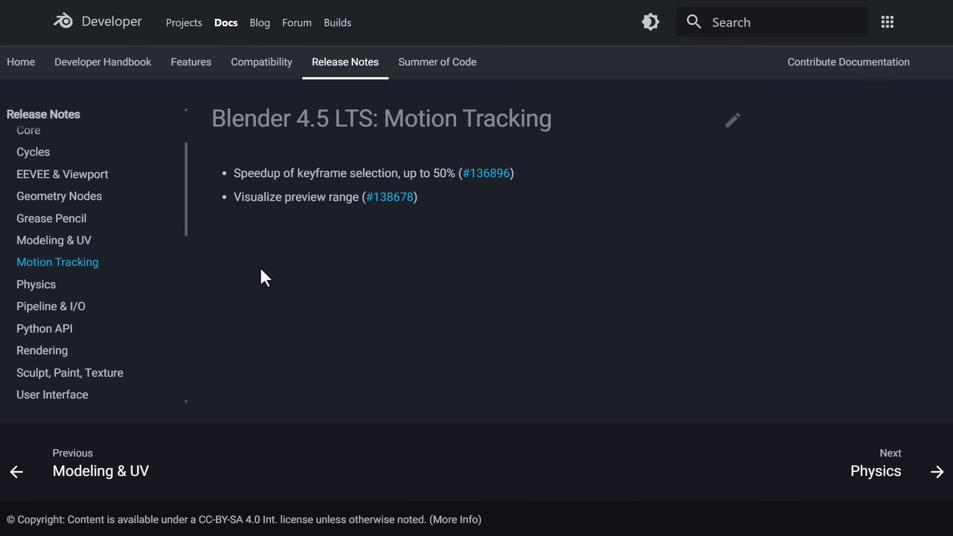
pyautogui.scroll(-2, 530, 164)
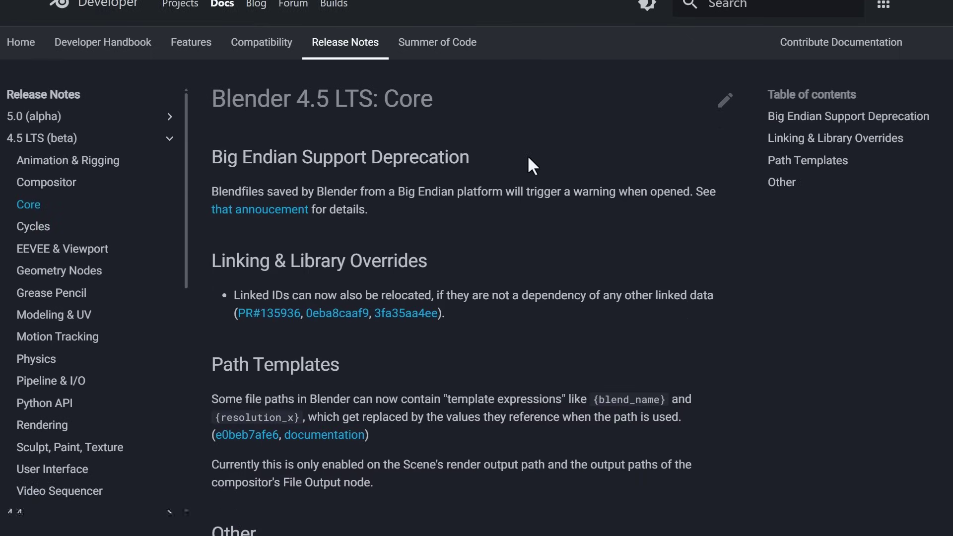
# Read the 4.5 LTS Python API breaking changes and additions, then return to the page top
pyautogui.click(44, 381)
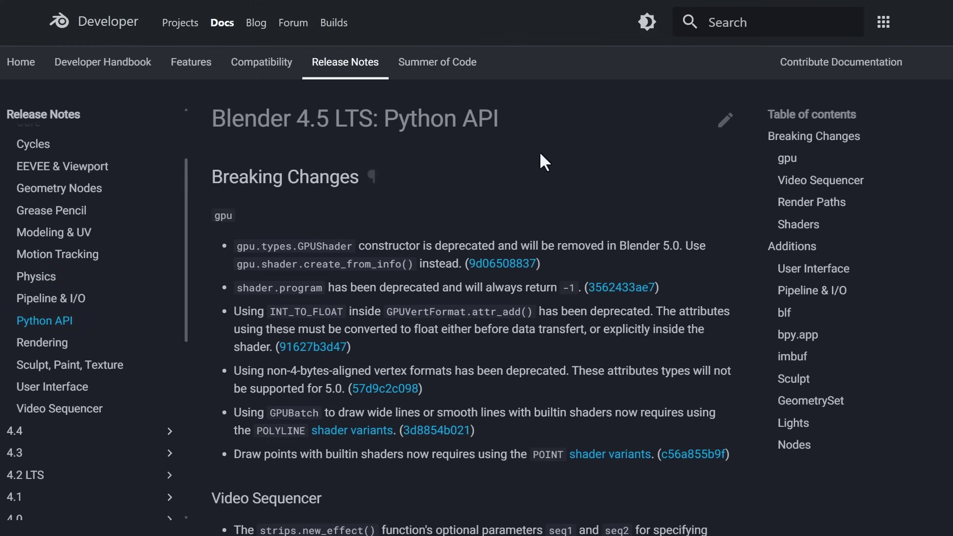
pyautogui.scroll(-4, 648, 124)
pyautogui.scroll(-14, 715, 121)
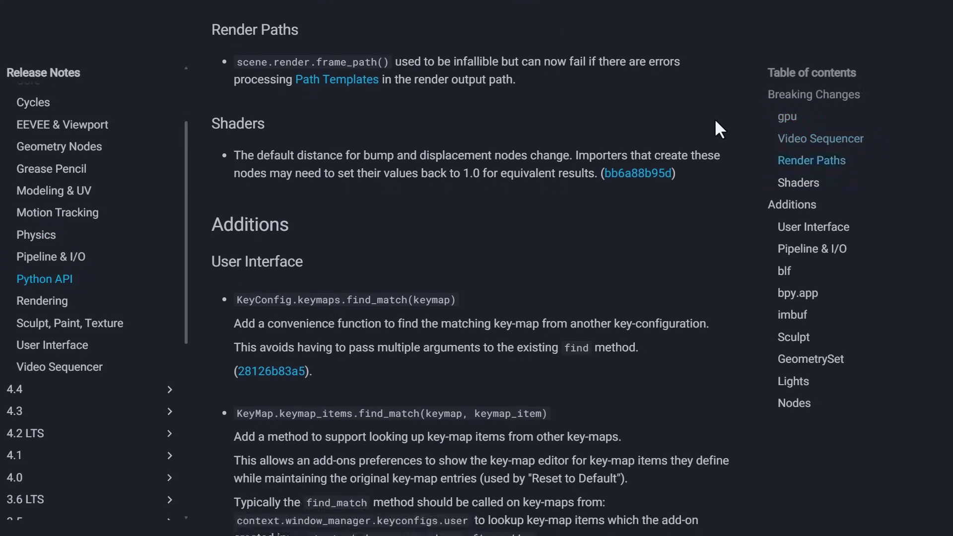
pyautogui.scroll(-15, 715, 121)
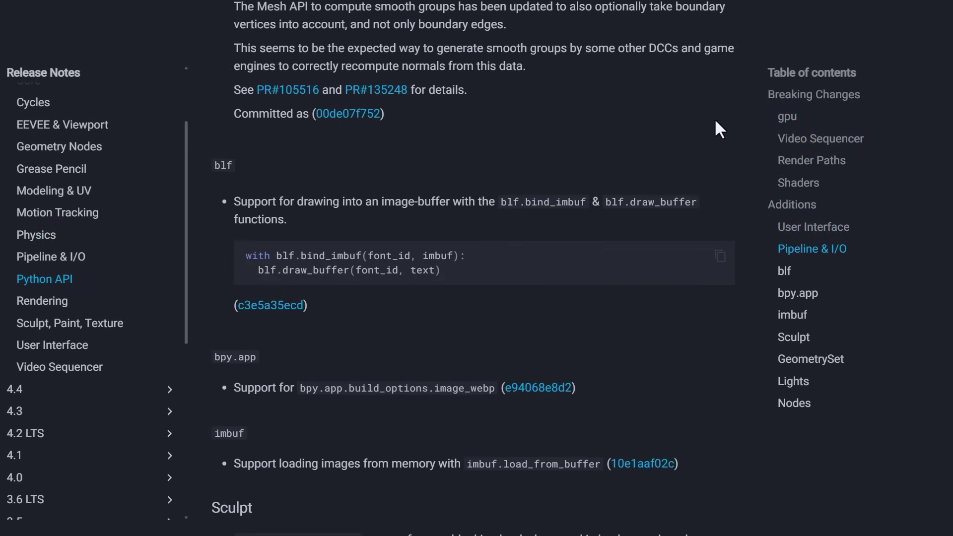
pyautogui.scroll(-6, 720, 130)
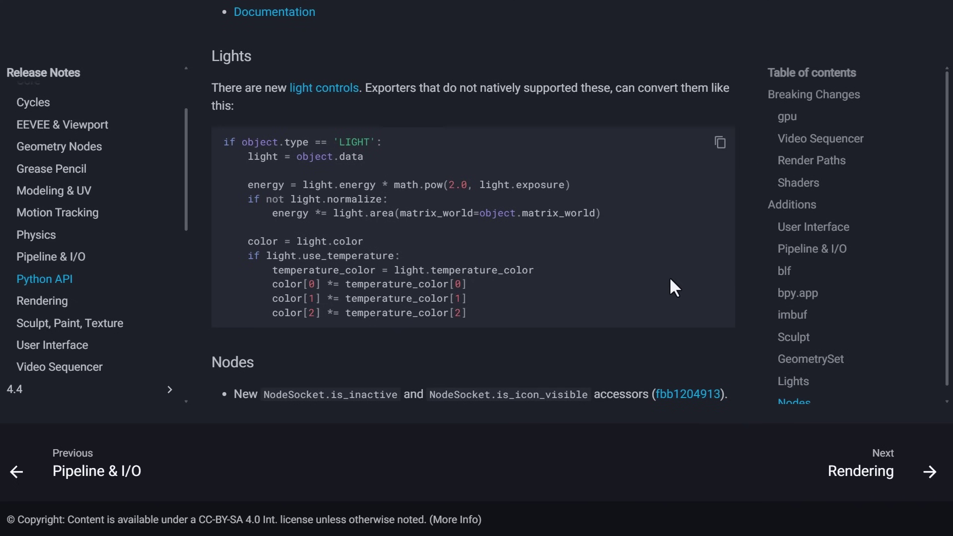
pyautogui.press('Home')
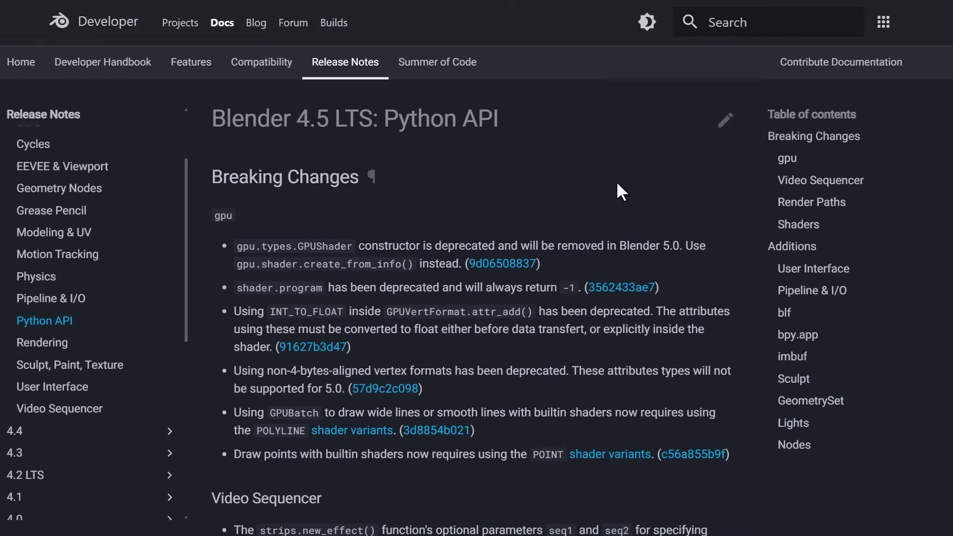
pyautogui.scroll(2, 57, 347)
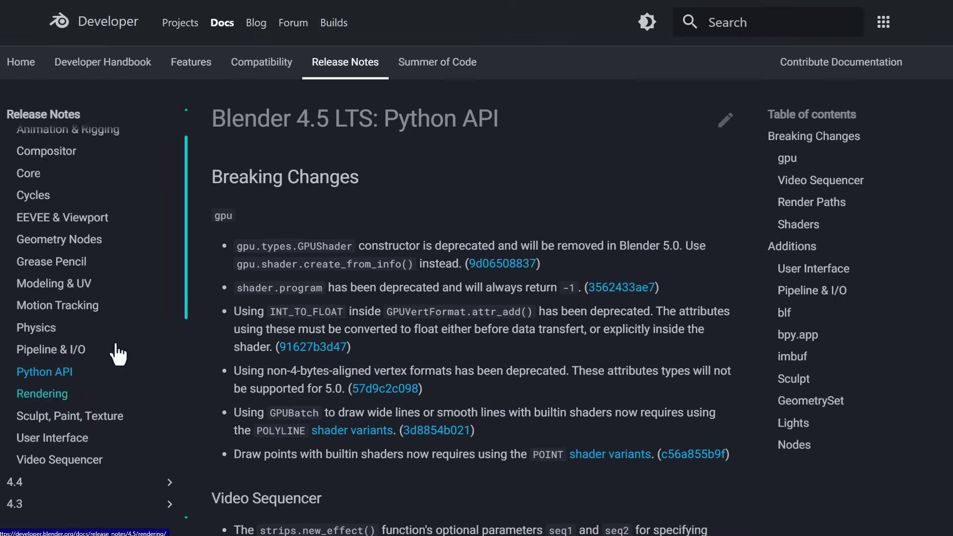
# View the Blender 4.5 LTS release notes overview, then the 5.0 alpha release notes
pyautogui.click(49, 158)
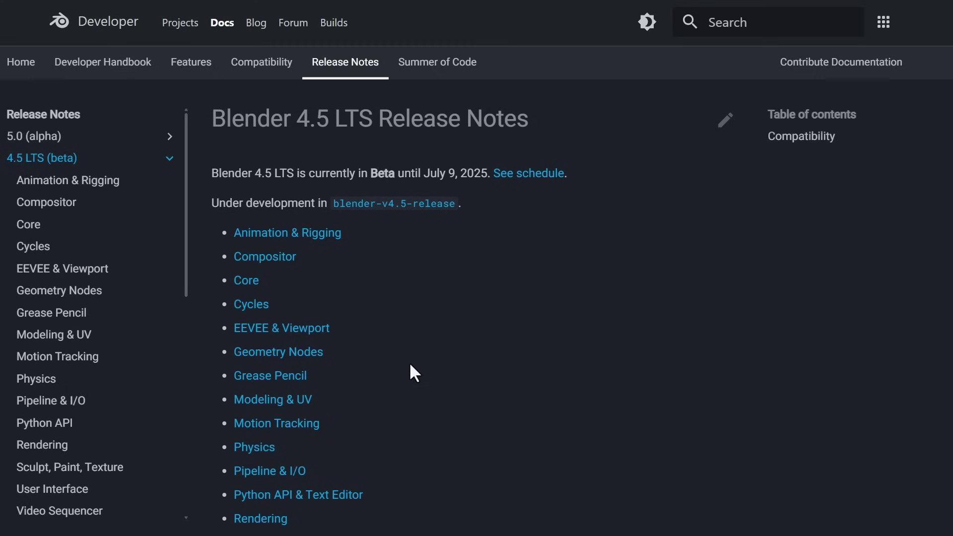
pyautogui.click(43, 139)
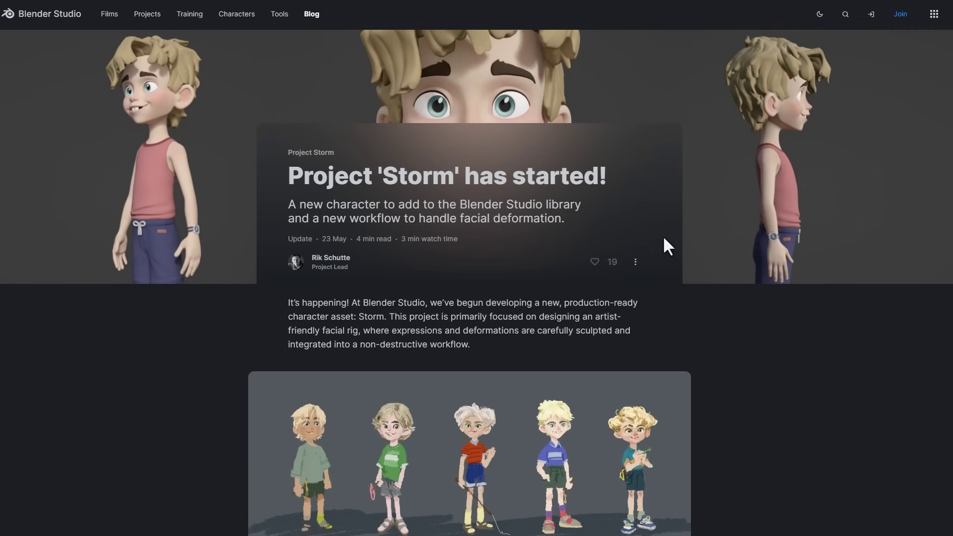
pyautogui.scroll(-15, 663, 235)
pyautogui.scroll(-20, 509, 180)
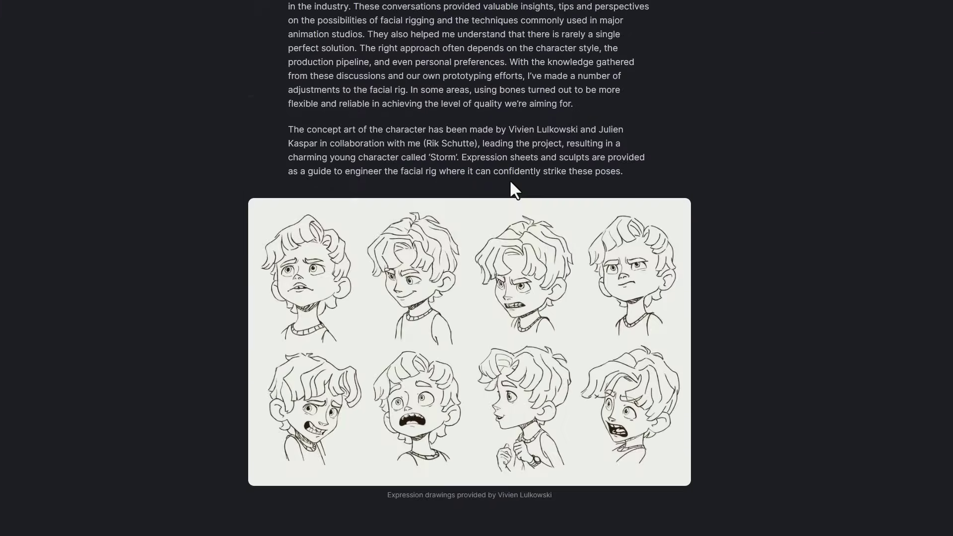
pyautogui.scroll(-15, 594, 227)
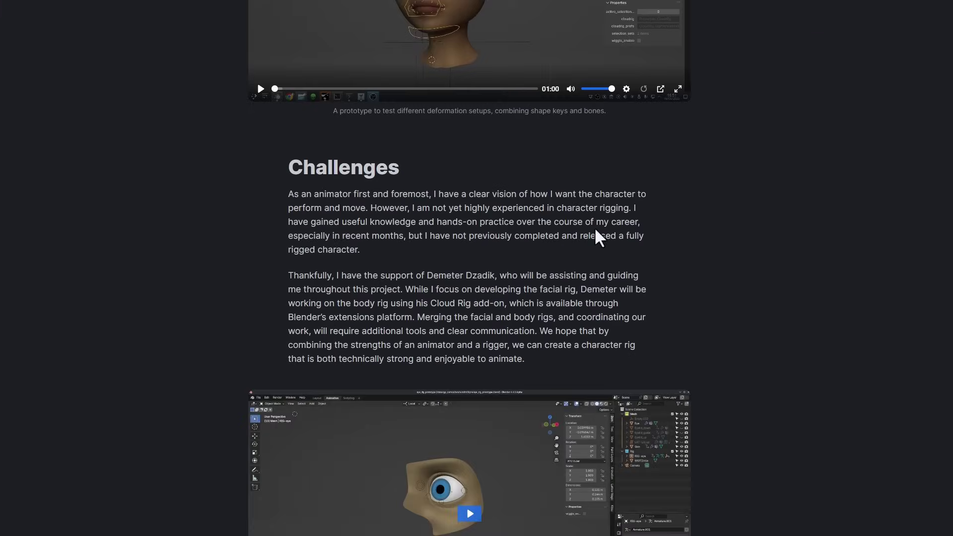
pyautogui.press('Home')
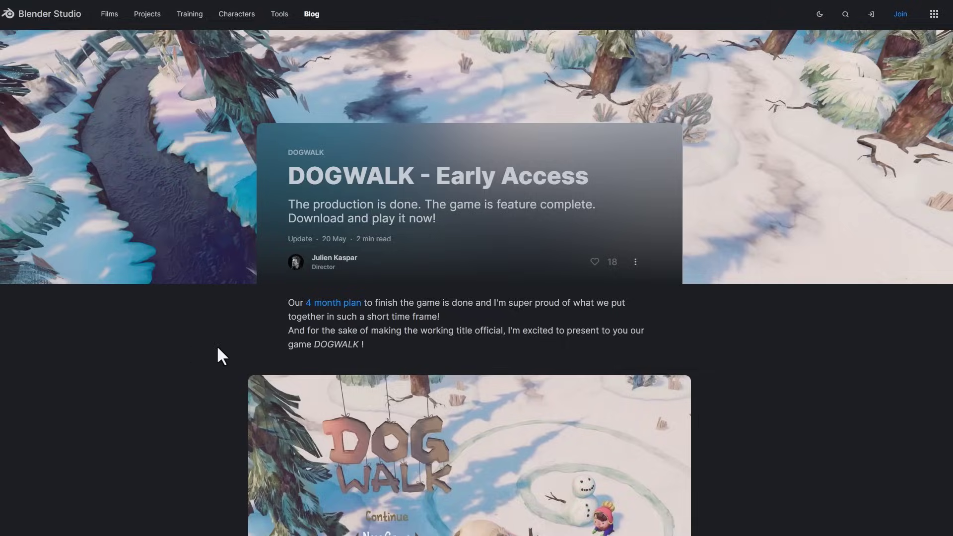
# Scroll through the DogWalk early access and character rigging posts on Blender Studio
pyautogui.scroll(-5, 217, 348)
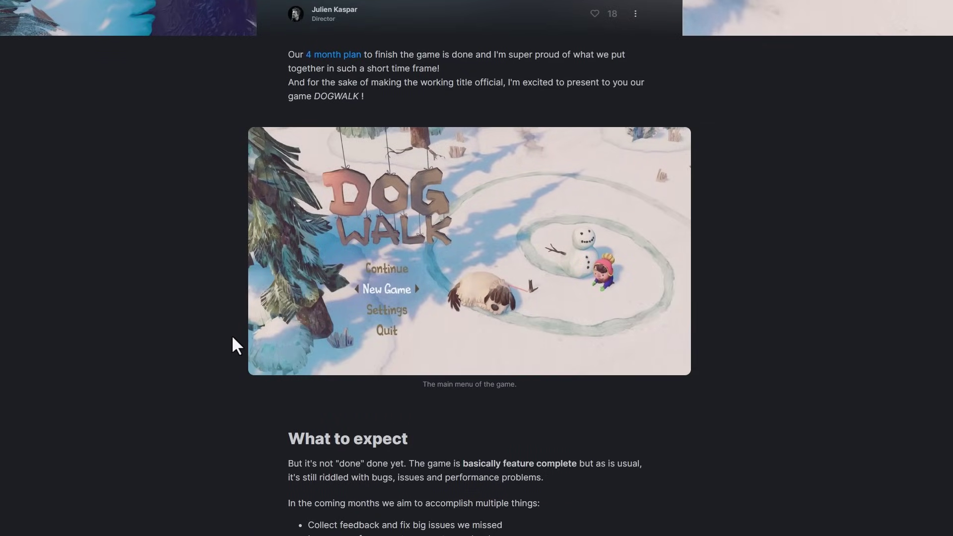
pyautogui.scroll(-15, 237, 347)
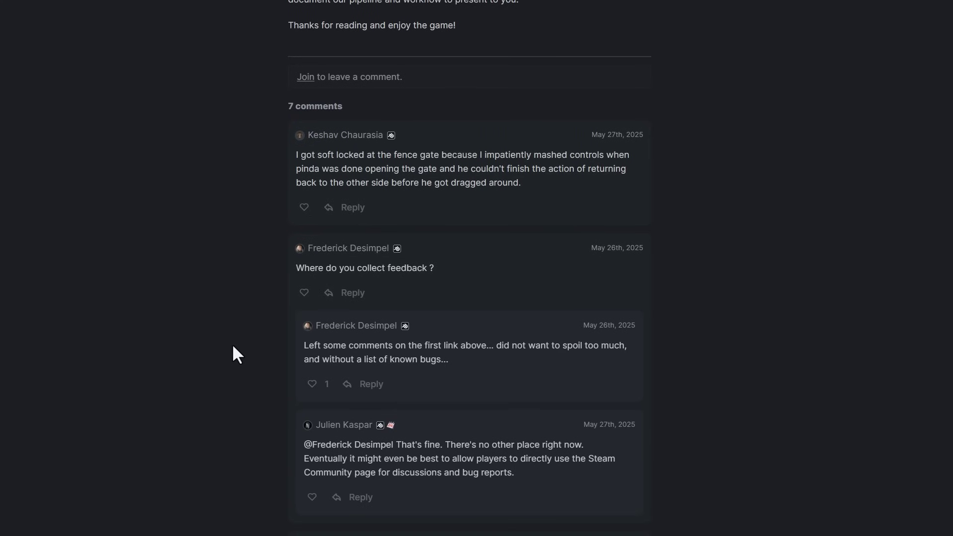
pyautogui.scroll(10, 238, 342)
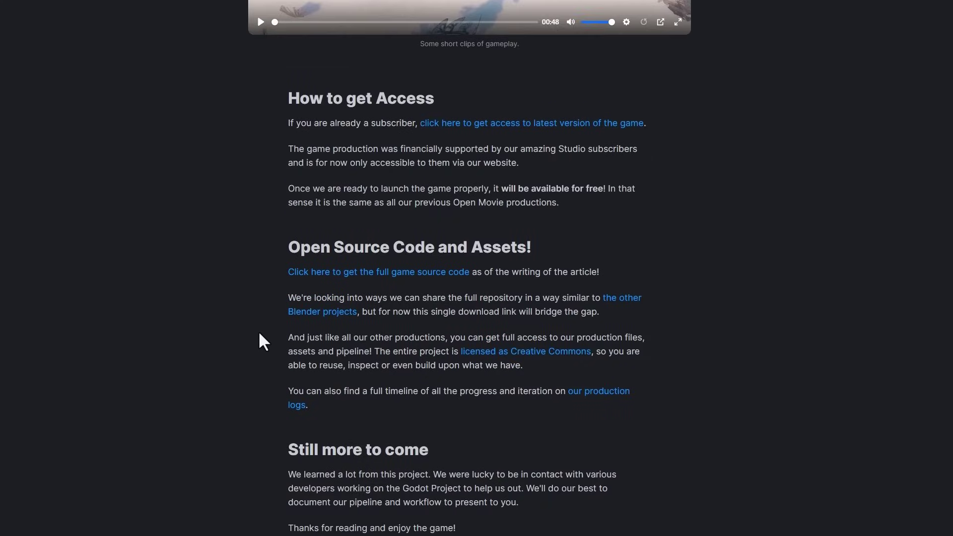
pyautogui.scroll(20, 294, 207)
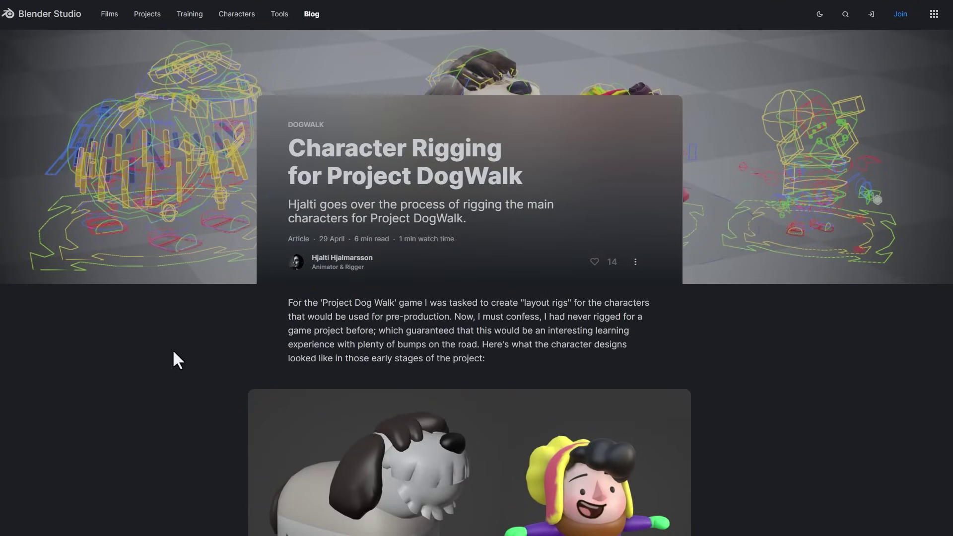
pyautogui.scroll(-15, 164, 352)
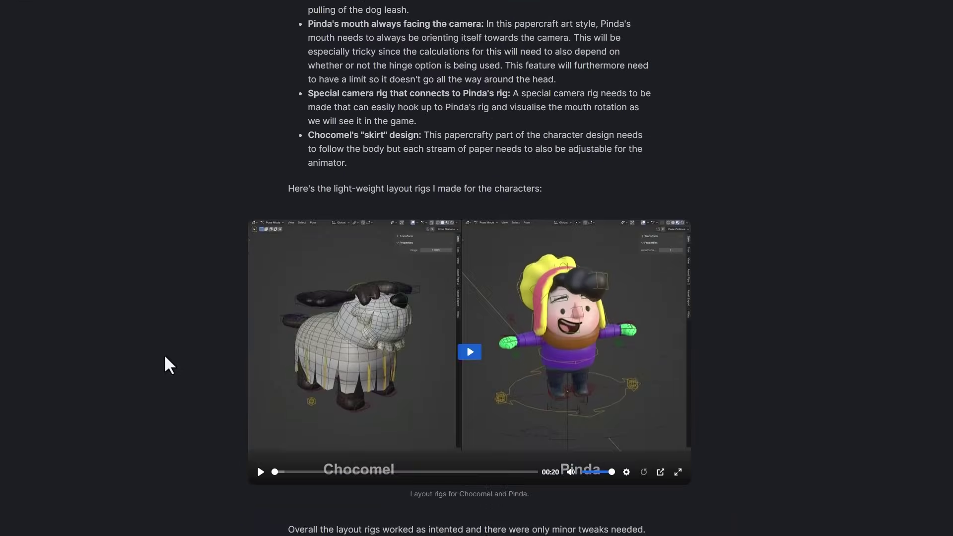
pyautogui.scroll(-9, 164, 354)
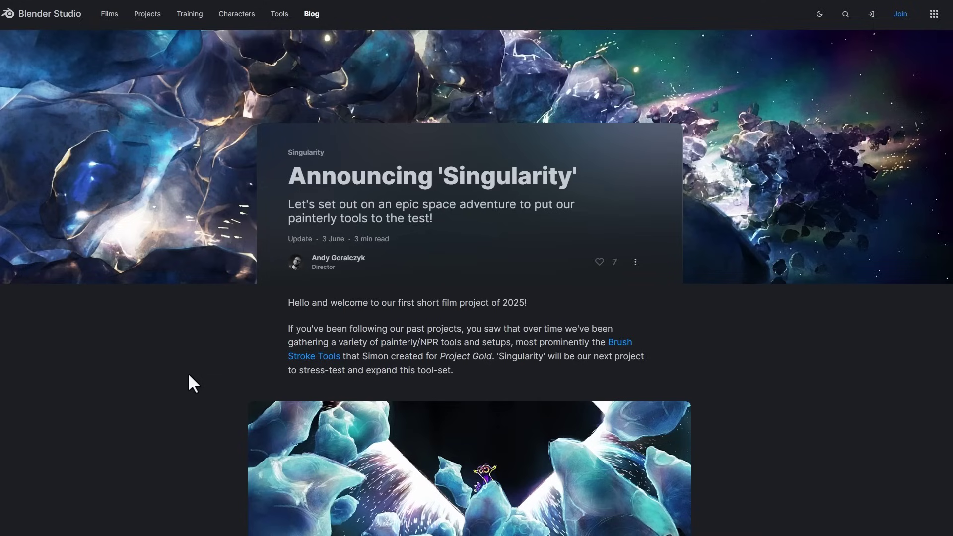
pyautogui.scroll(-20, 188, 373)
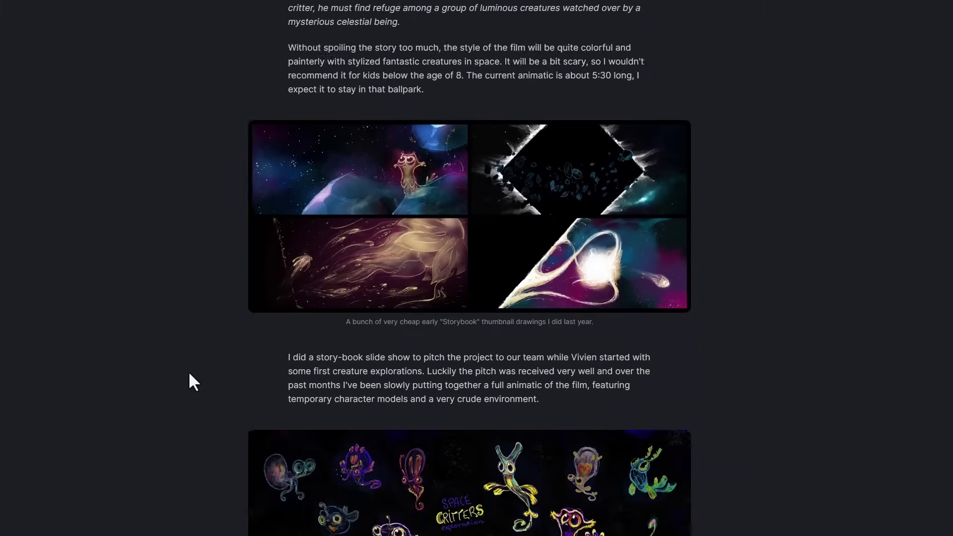
pyautogui.scroll(-1, 190, 373)
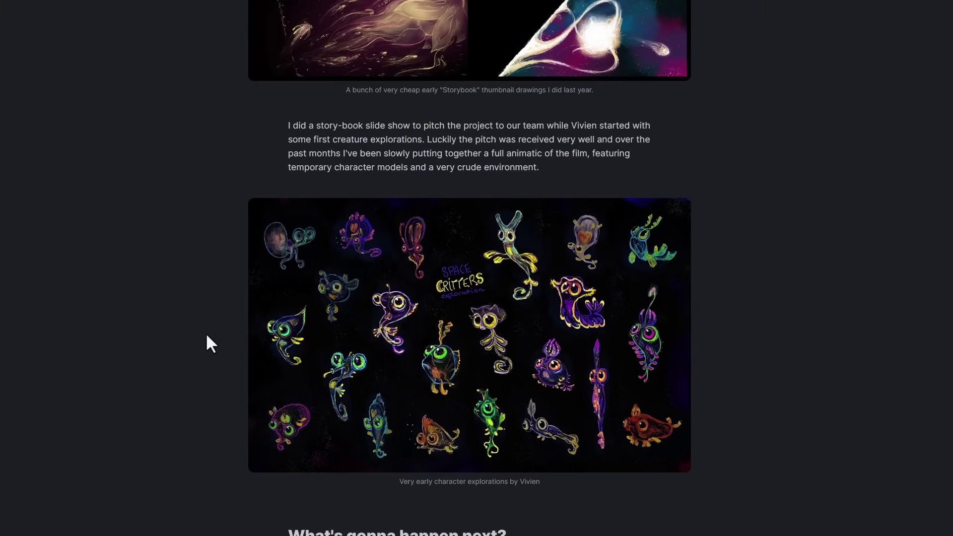
pyautogui.scroll(-20, 206, 337)
pyautogui.scroll(3, 206, 338)
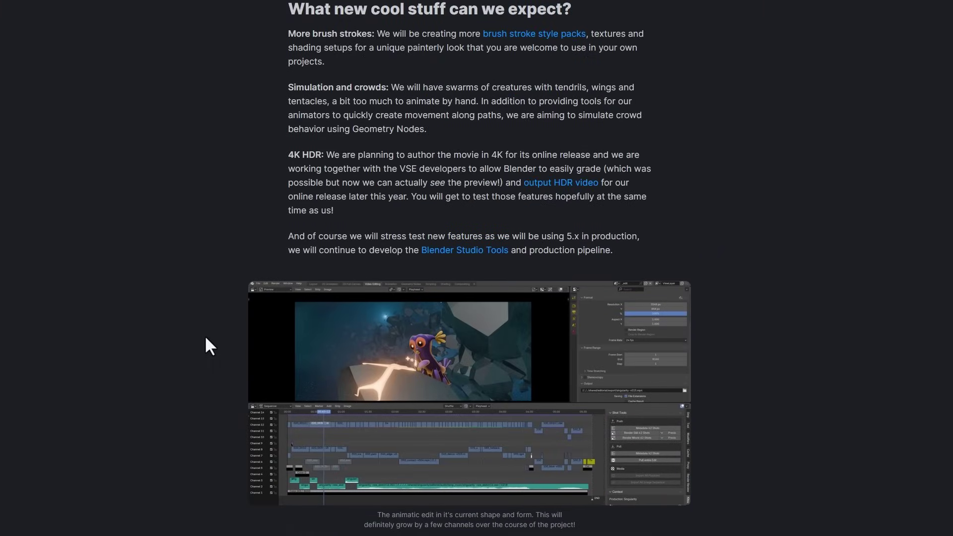
pyautogui.scroll(7, 206, 339)
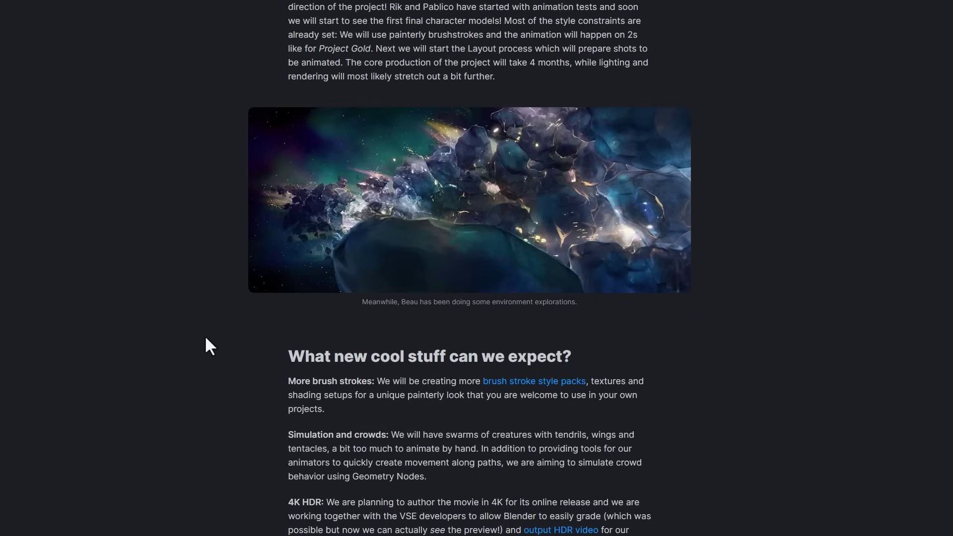
pyautogui.scroll(10, 206, 346)
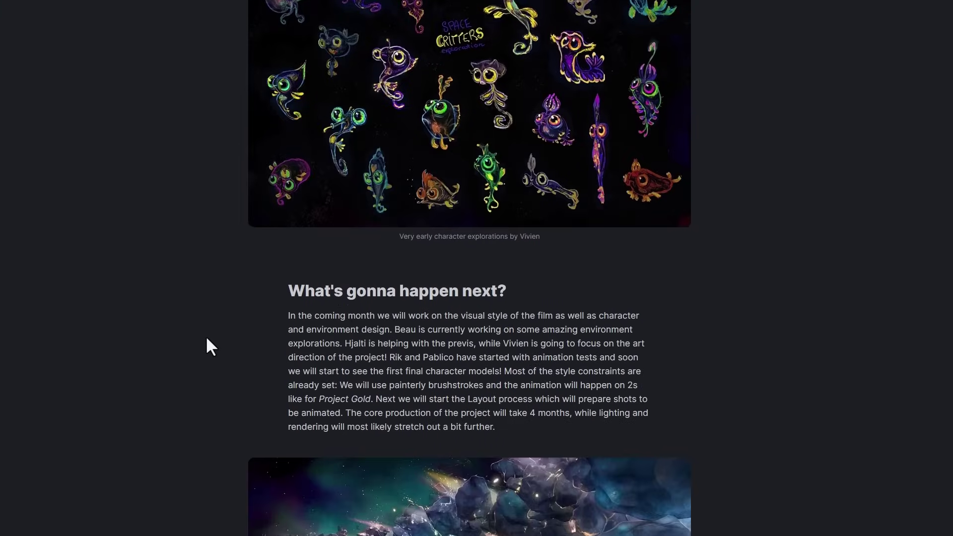
pyautogui.scroll(9, 208, 338)
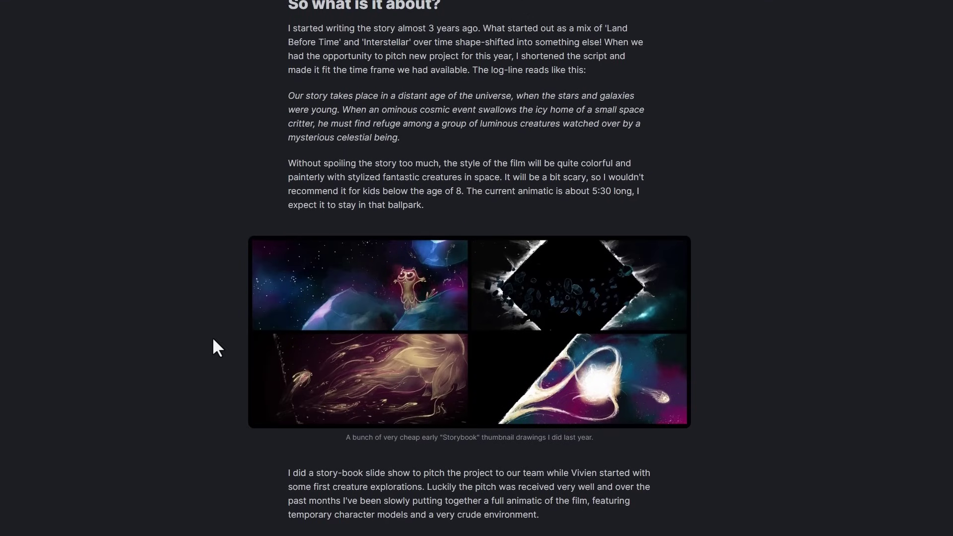
pyautogui.scroll(7, 213, 340)
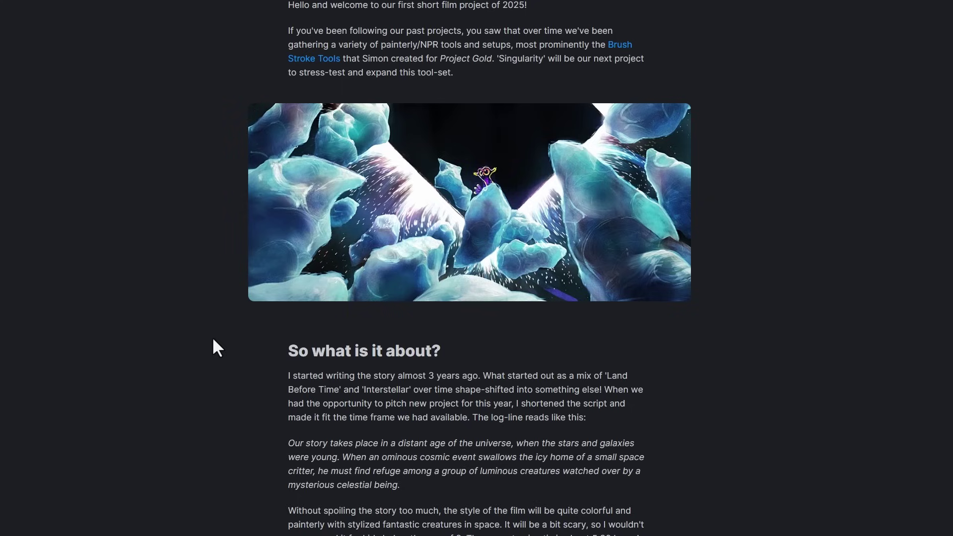
pyautogui.scroll(6, 213, 340)
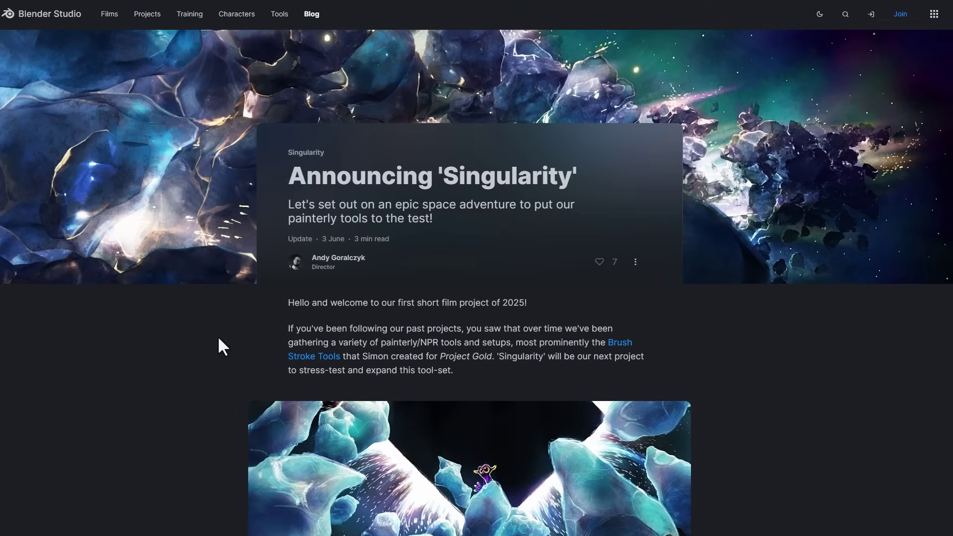